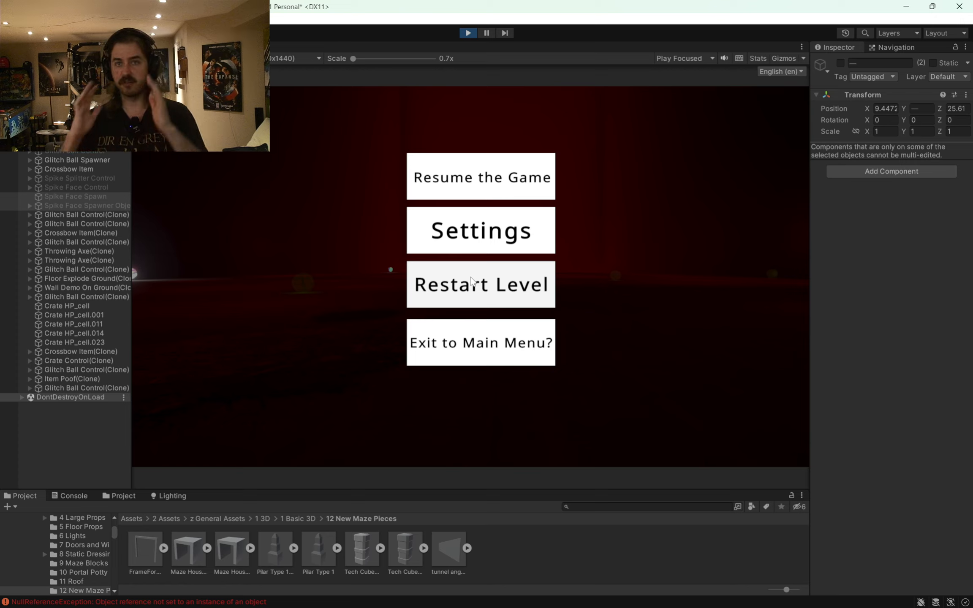
- Switch to Blender and delete the camera and the light so only the default cube is left
mouse_move(338, 606)
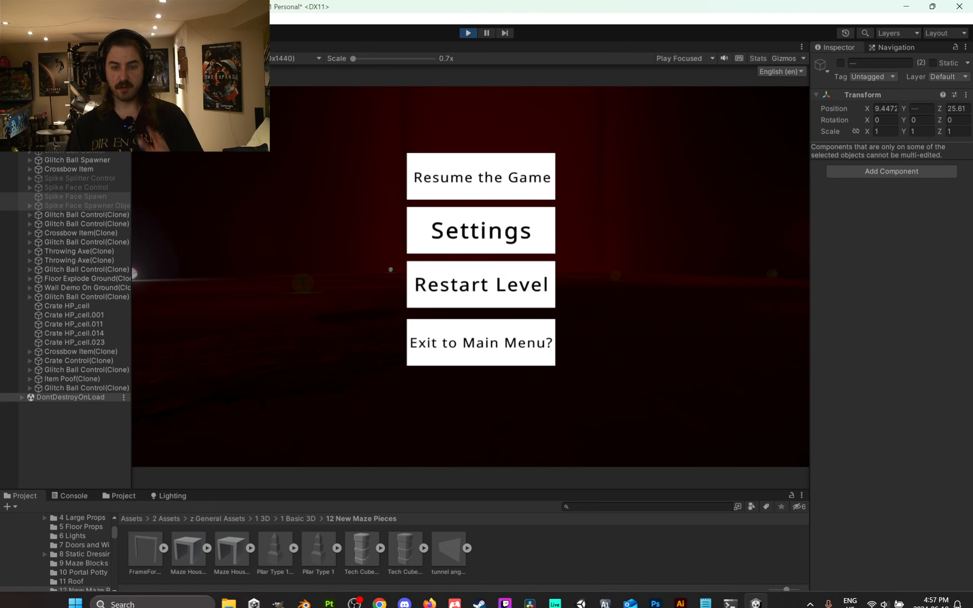
left_click(304, 595)
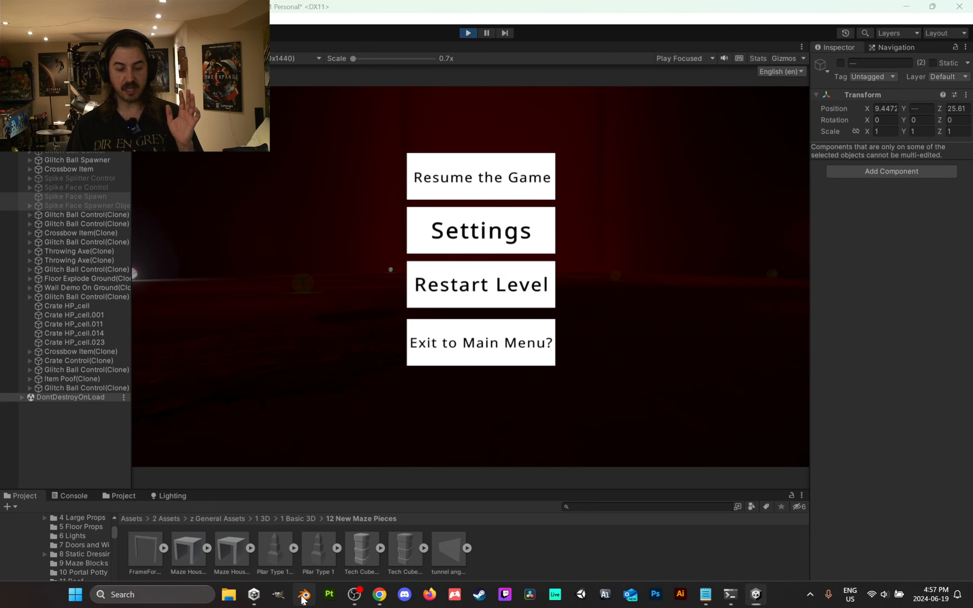
scroll(327, 183, "down", 3)
left_click(214, 260)
key("Delete")
scroll(472, 202, "down", 2)
left_click(471, 192)
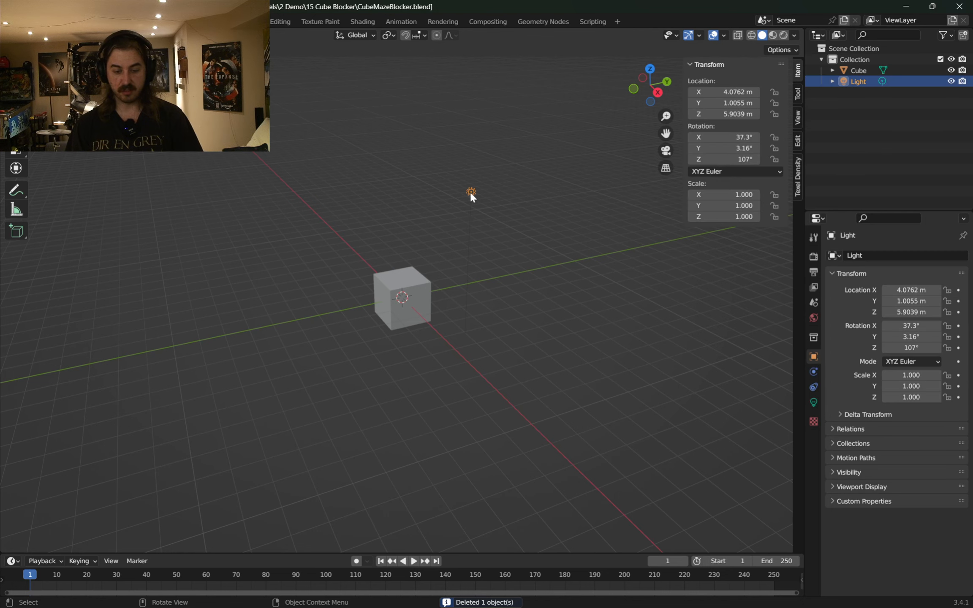
key("Delete")
- Set the cube's X, Y and Z dimensions to 5 m each
left_click(409, 279)
scroll(412, 282, "up", 6)
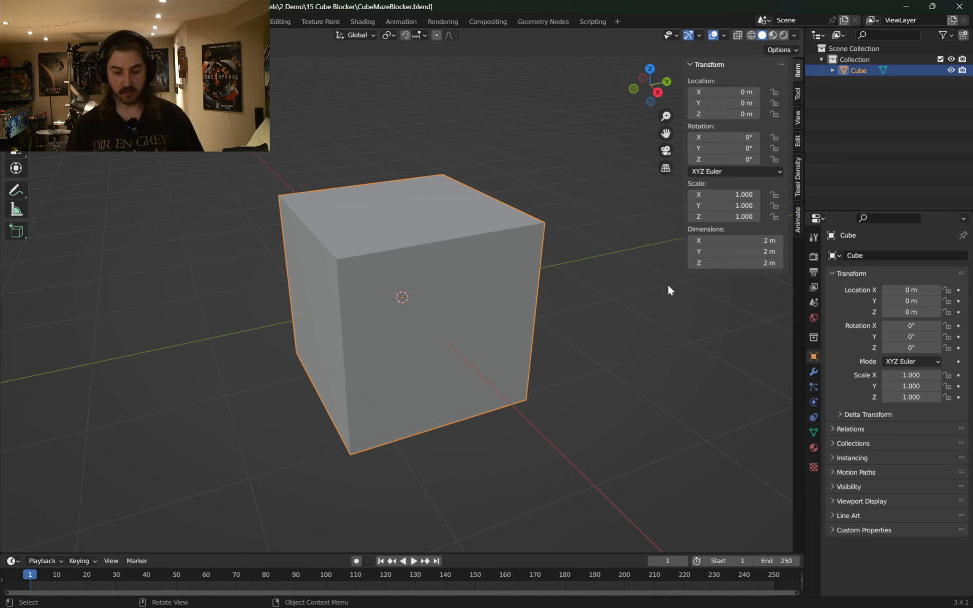
left_click(748, 239)
type("5")
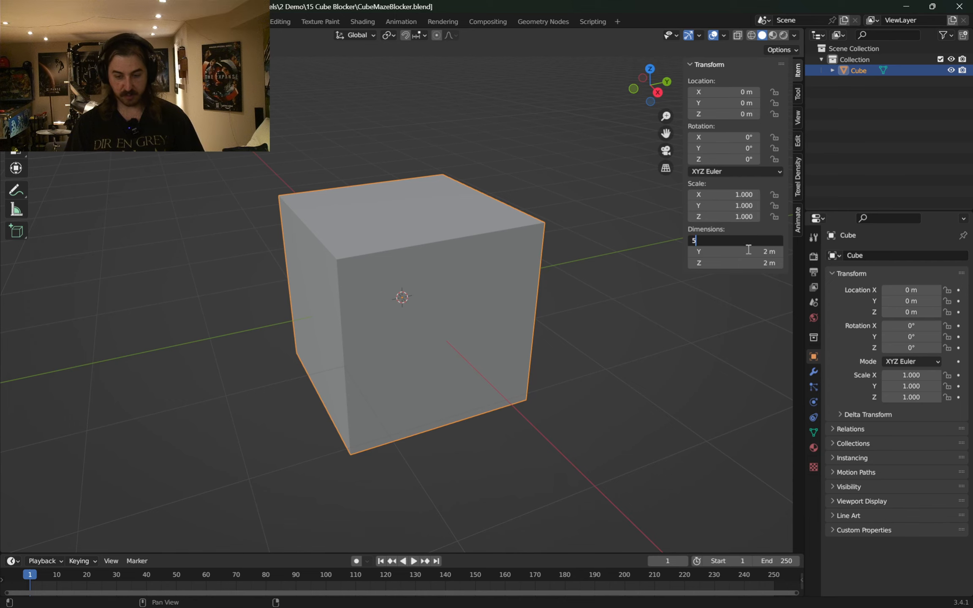
key("Tab")
type("5")
key("Tab")
type("5")
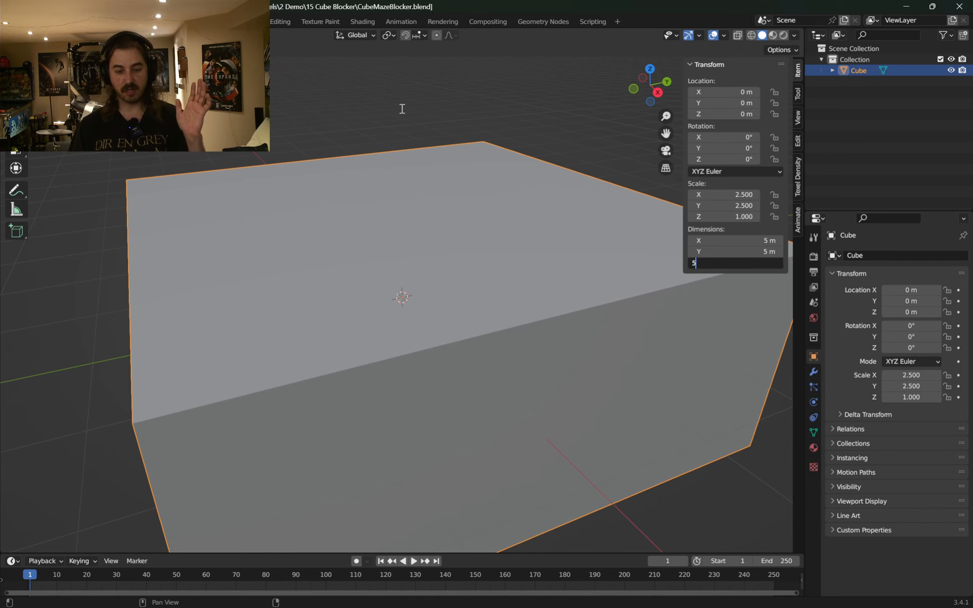
key("Return")
scroll(401, 108, "down", 4)
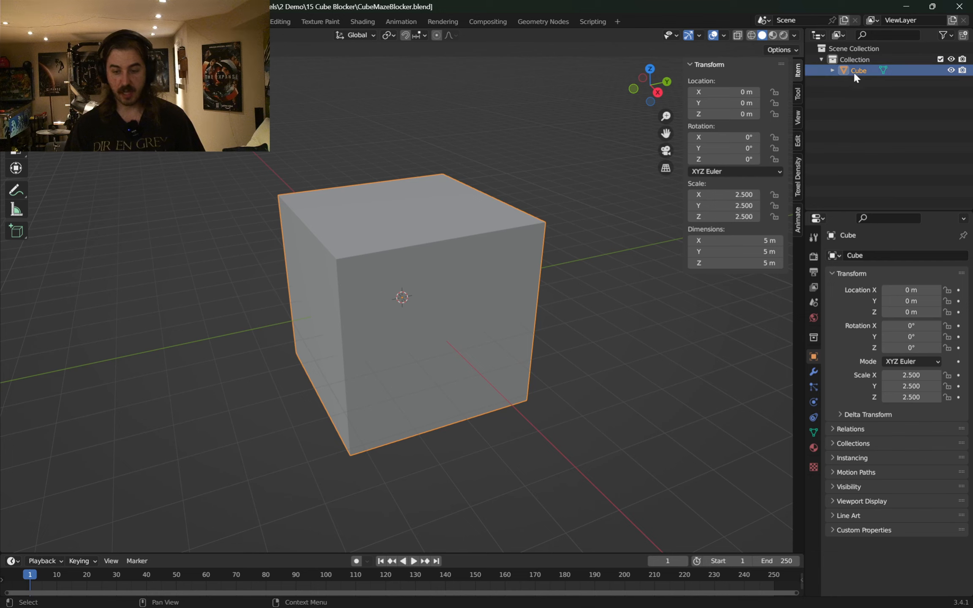
- Rename the collection to BU and the cube object to Maze Cube
double_click(852, 58)
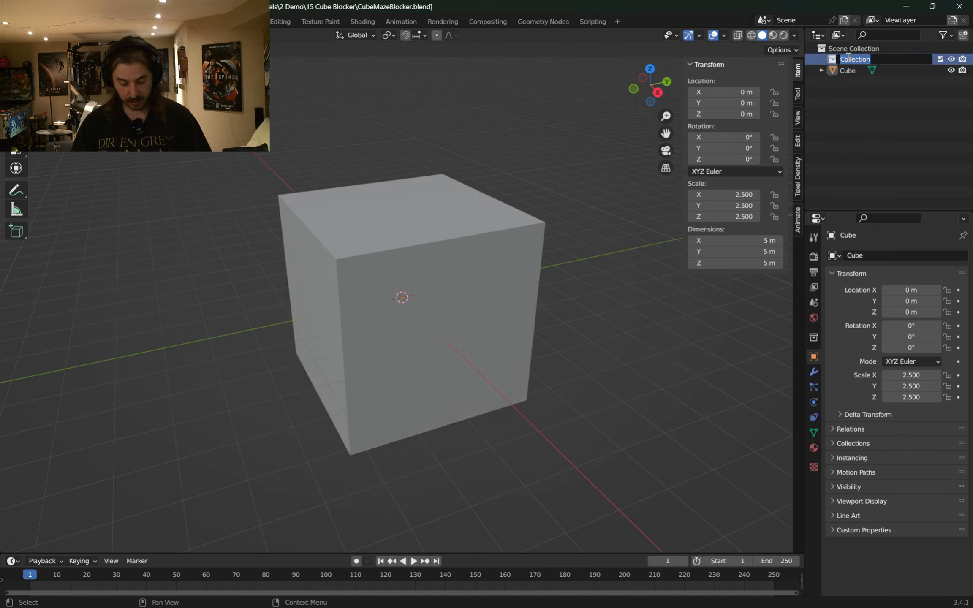
type("BU")
key("Return")
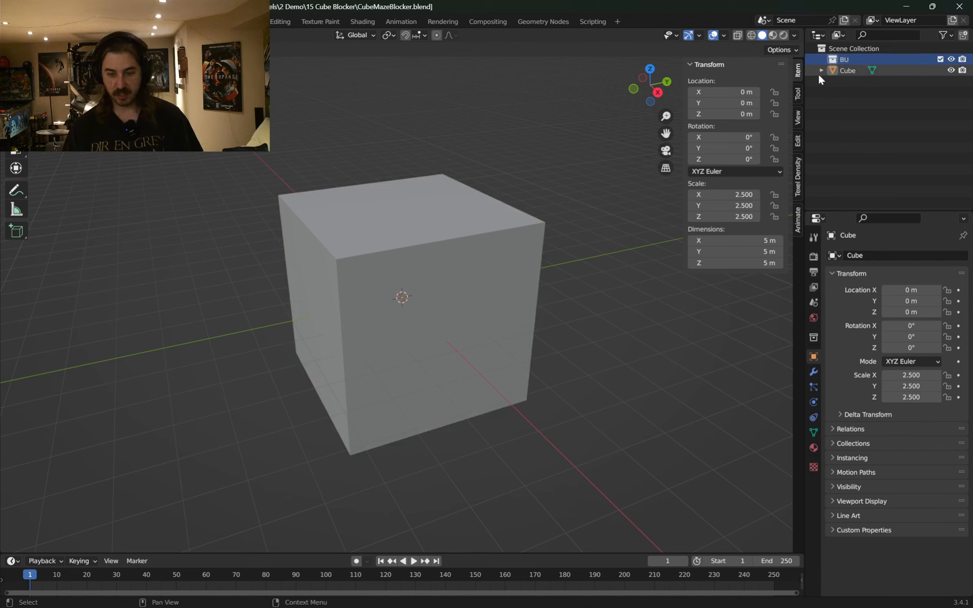
double_click(849, 71)
key("BackSpace")
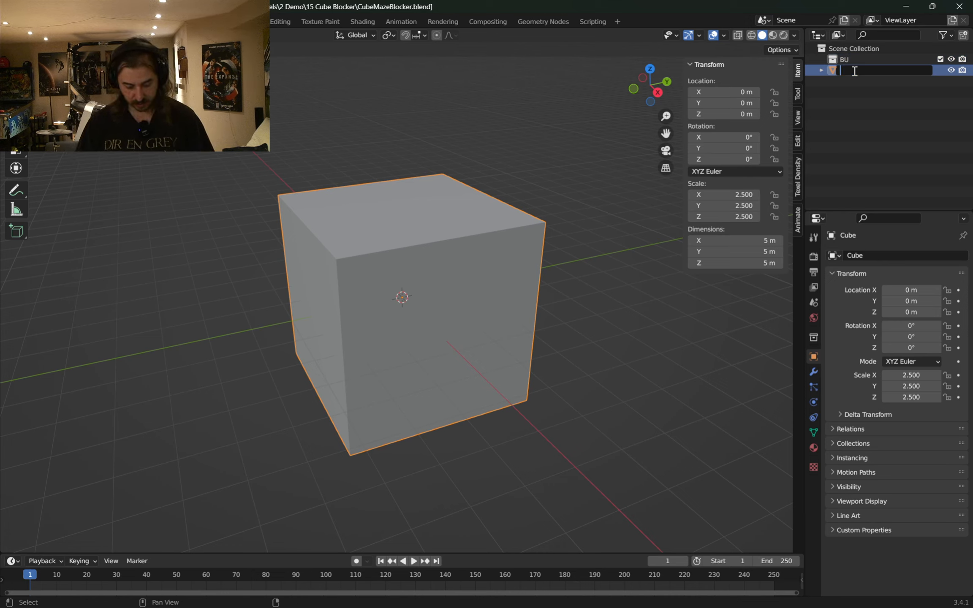
type("Maze")
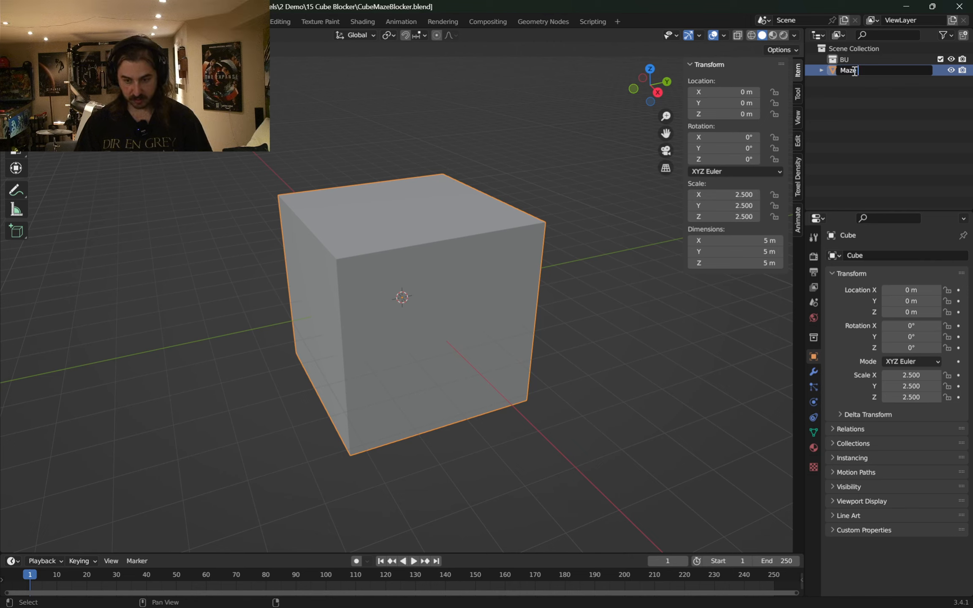
type(" Cube")
key("Return")
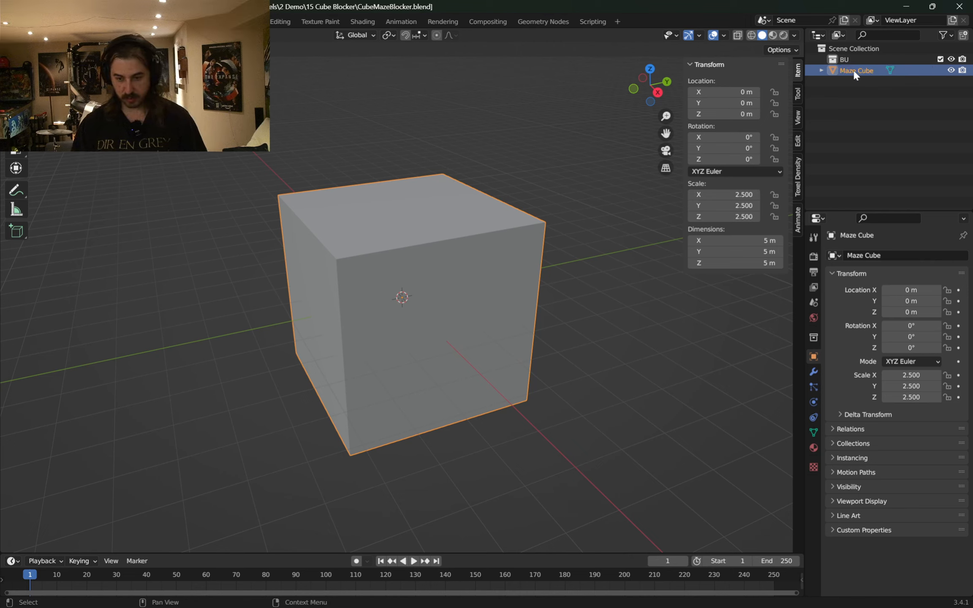
- Rename the cube's mesh data to Maze Cube, matching the object's name
double_click(856, 71)
key("ctrl+c")
key("Return")
left_click(822, 71)
double_click(864, 82)
key("ctrl+v")
key("Return")
left_click(661, 219)
- Apply all transforms to the Maze Cube and collapse its outliner entry
left_click(467, 256)
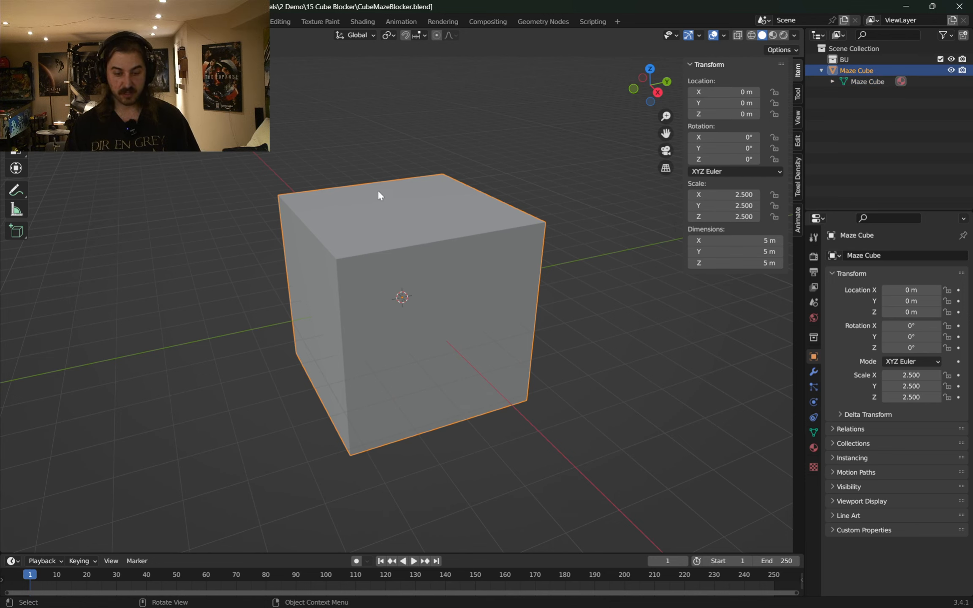
key("ctrl+a")
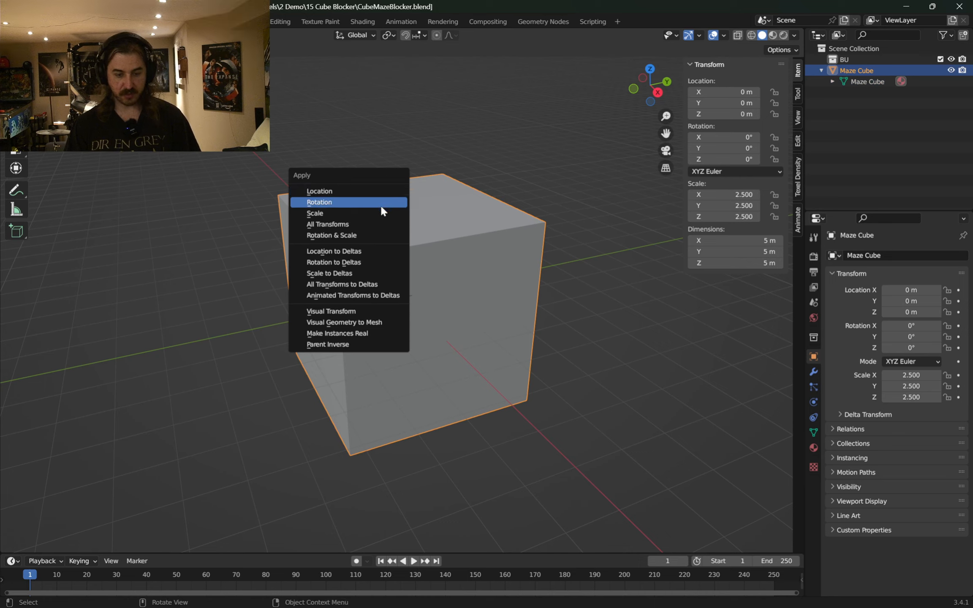
left_click(363, 222)
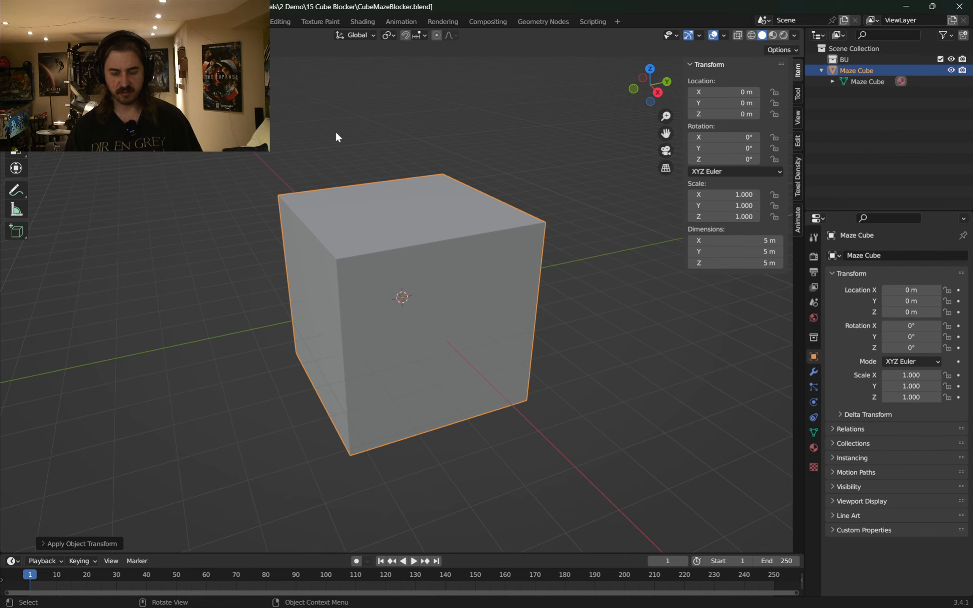
left_click(822, 70)
middle_click_drag(485, 165, 409, 126)
left_click(406, 114)
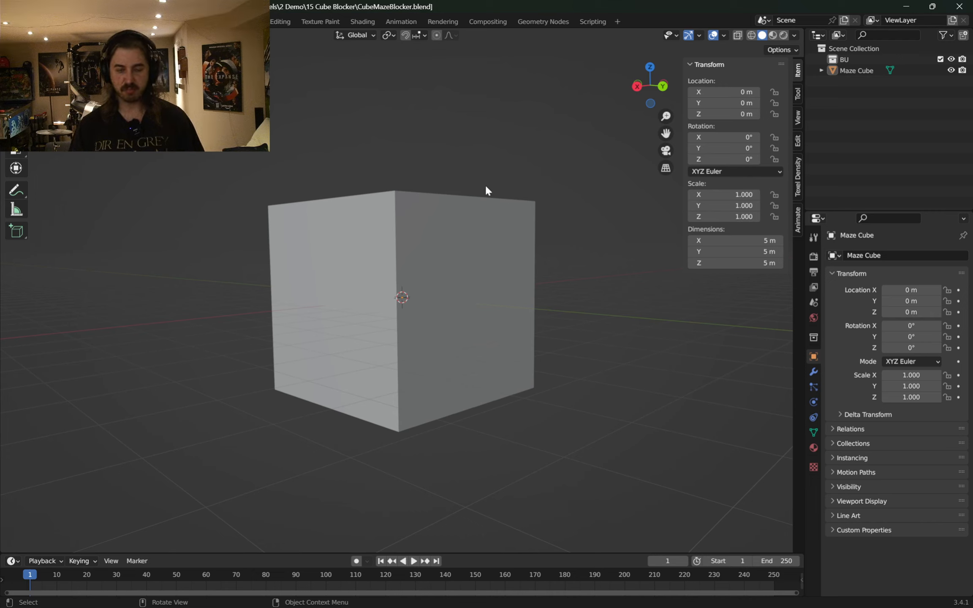
- Select the Maze Cube and enter Edit Mode on its mesh
left_click(444, 227)
key("Tab")
middle_click_drag(446, 224, 430, 282)
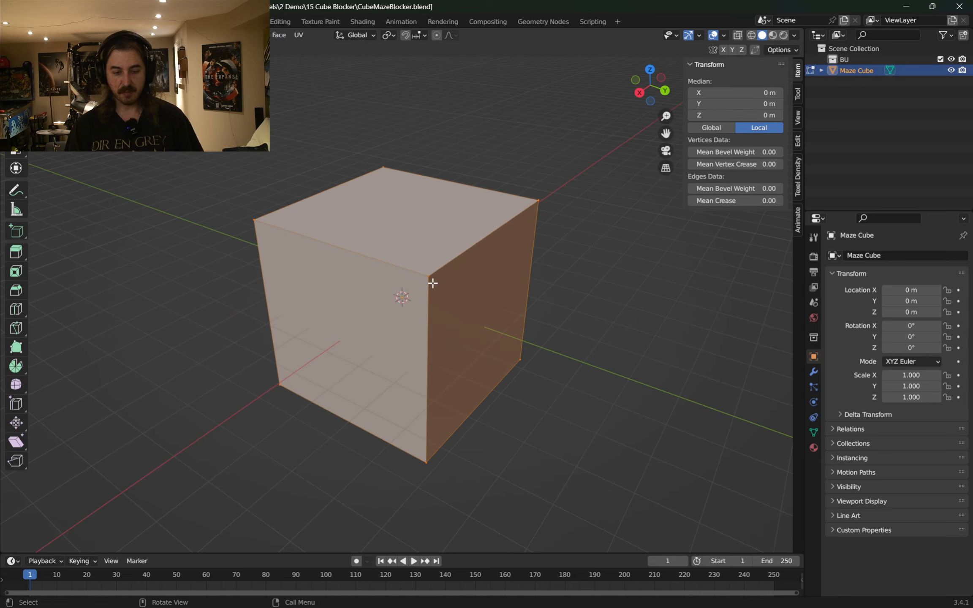
key("Tab")
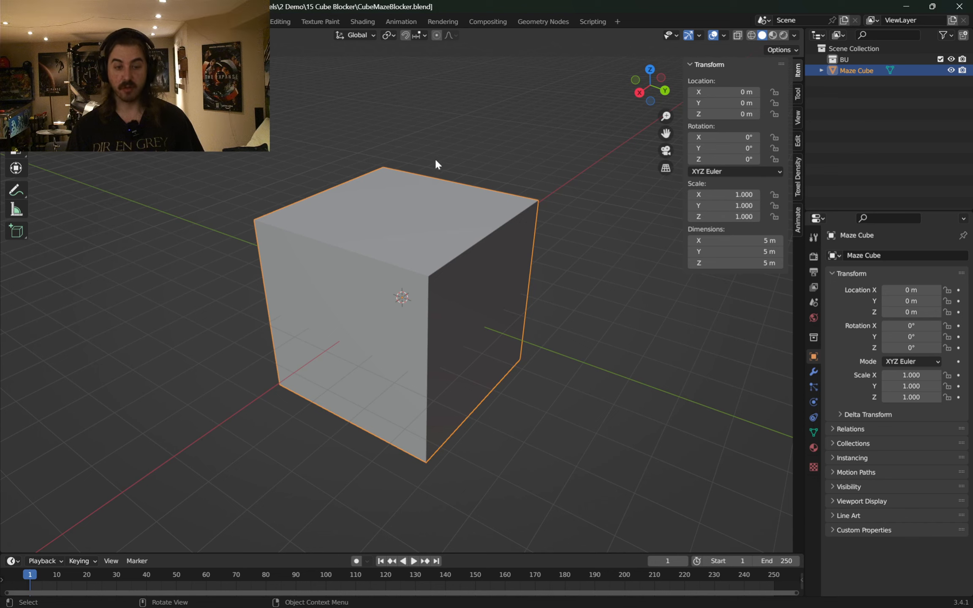
key("Tab")
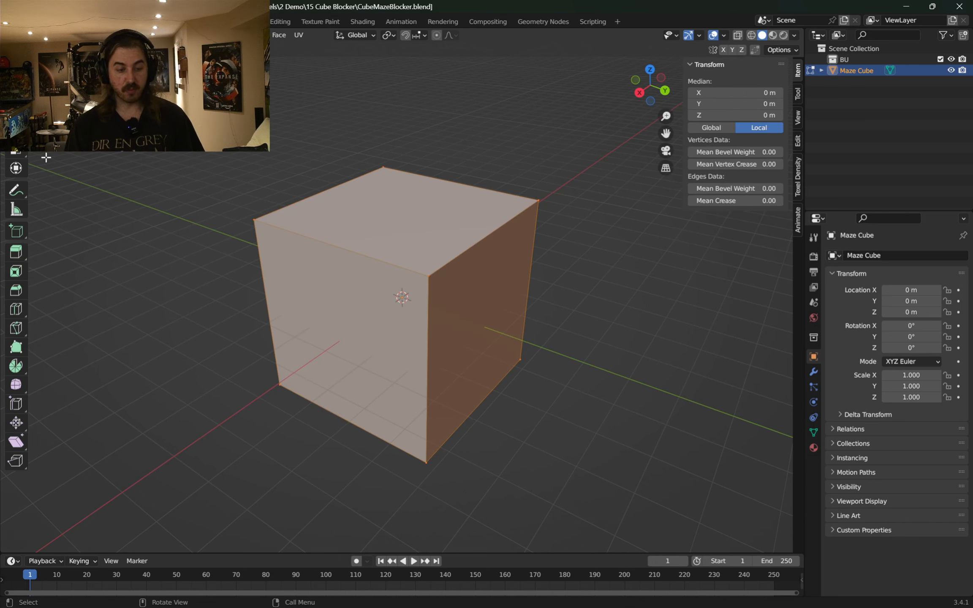
- Add three loop cuts in each horizontal direction, dividing the cube's top face into a four-by-four grid
left_click(17, 310)
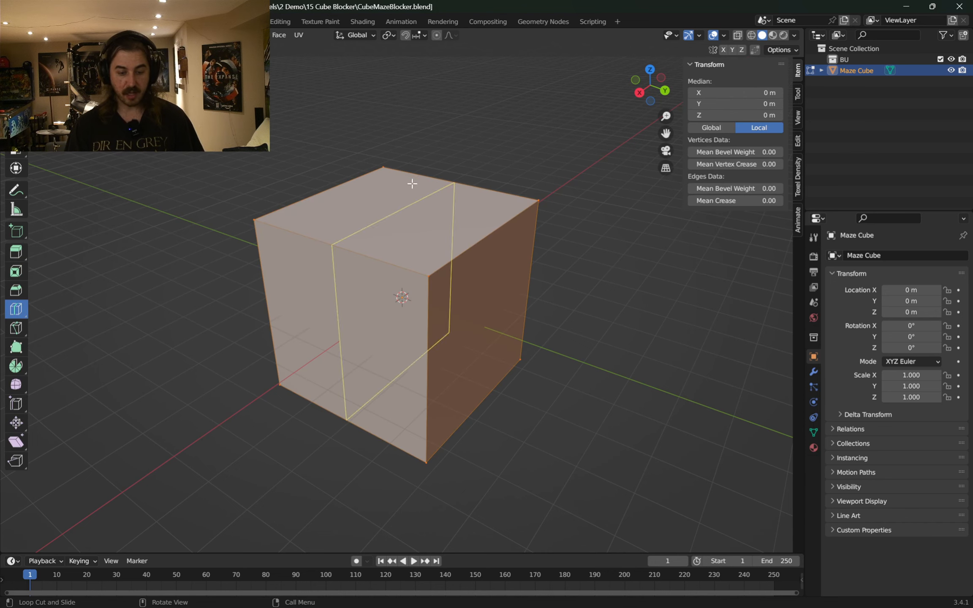
left_click(411, 181)
left_click_drag(372, 177, 395, 233)
middle_click_drag(396, 233, 332, 191)
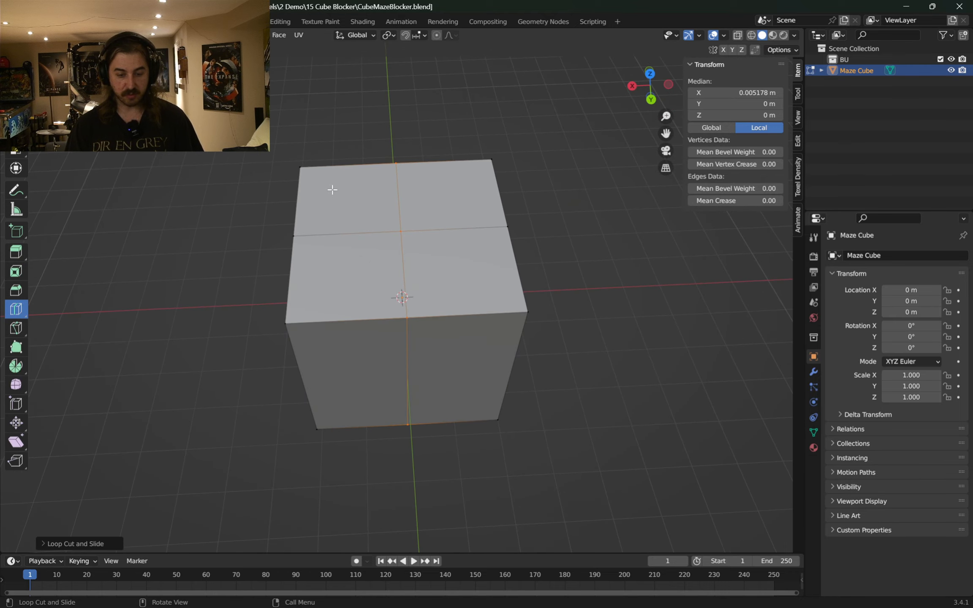
left_click(397, 198)
left_click(415, 263)
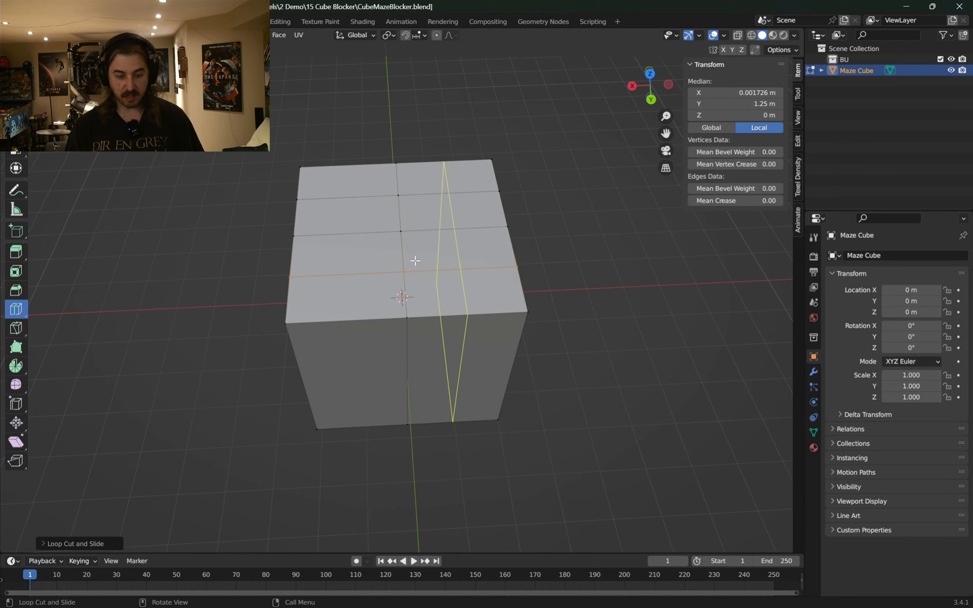
left_click(344, 178)
left_click(456, 170)
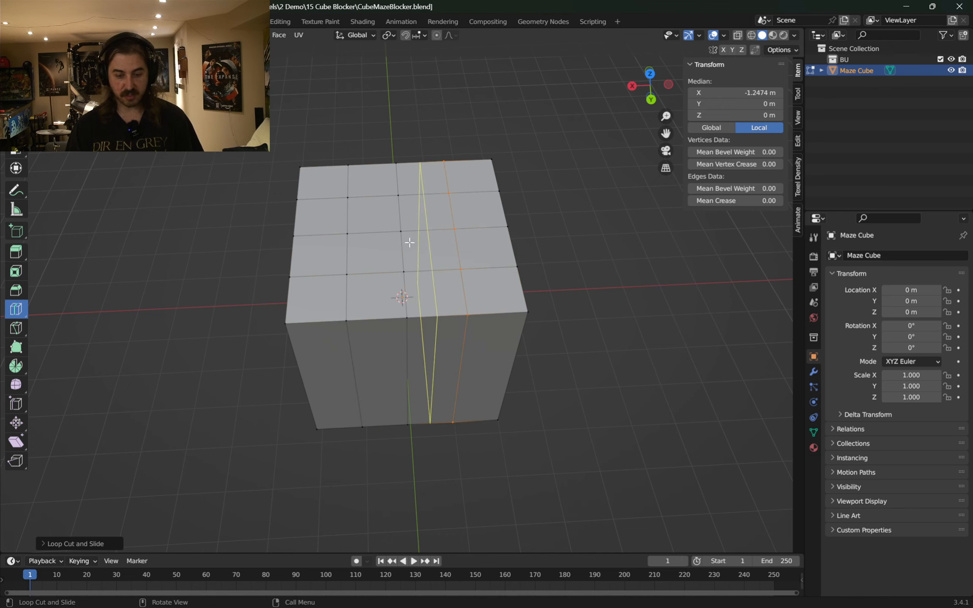
- Add three horizontal loop cuts around the cube's sides, dividing its height into four rows
middle_click_drag(404, 247, 475, 292)
left_click(477, 274)
left_click(482, 249)
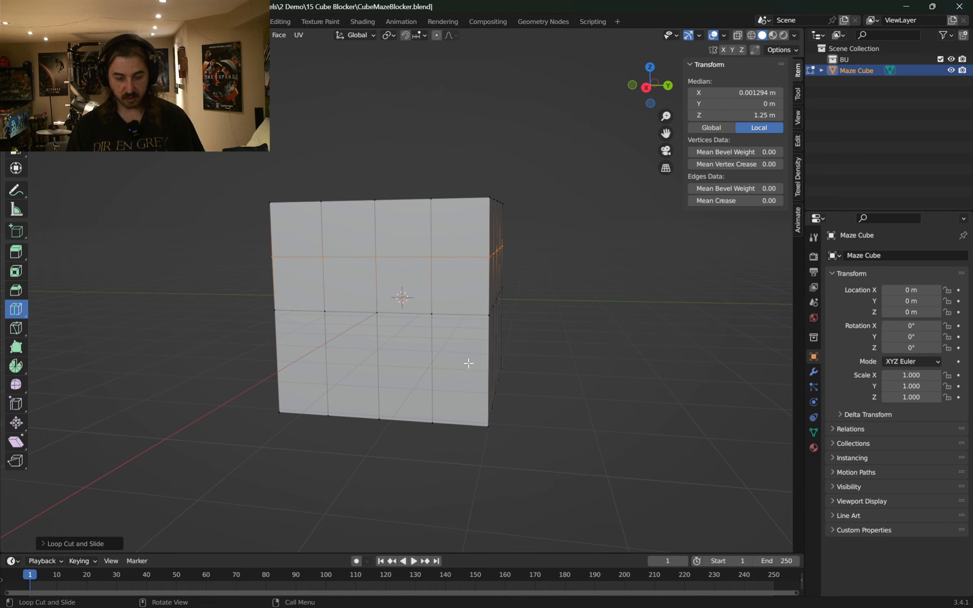
left_click(484, 334)
middle_click_drag(482, 330, 584, 292)
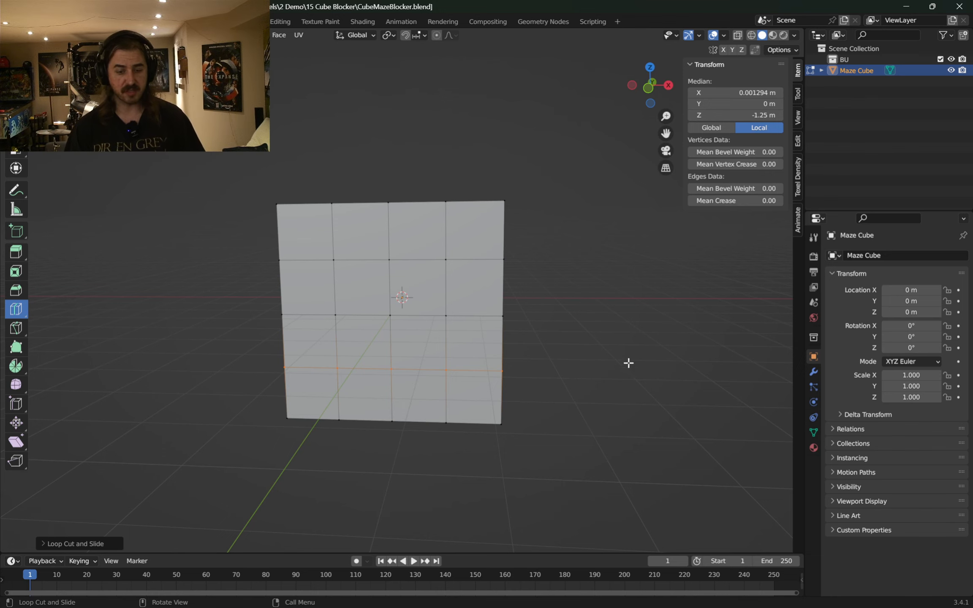
middle_click_drag(628, 363, 478, 359)
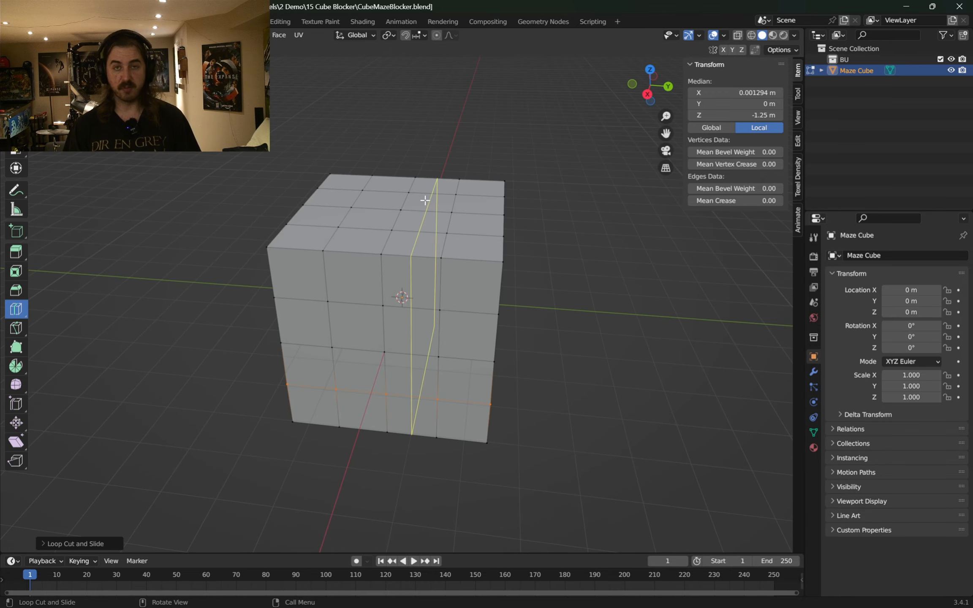
- Undo all the loop cuts on the cube
key("ctrl+z")
key("ctrl+z")
key("ctrl+z")
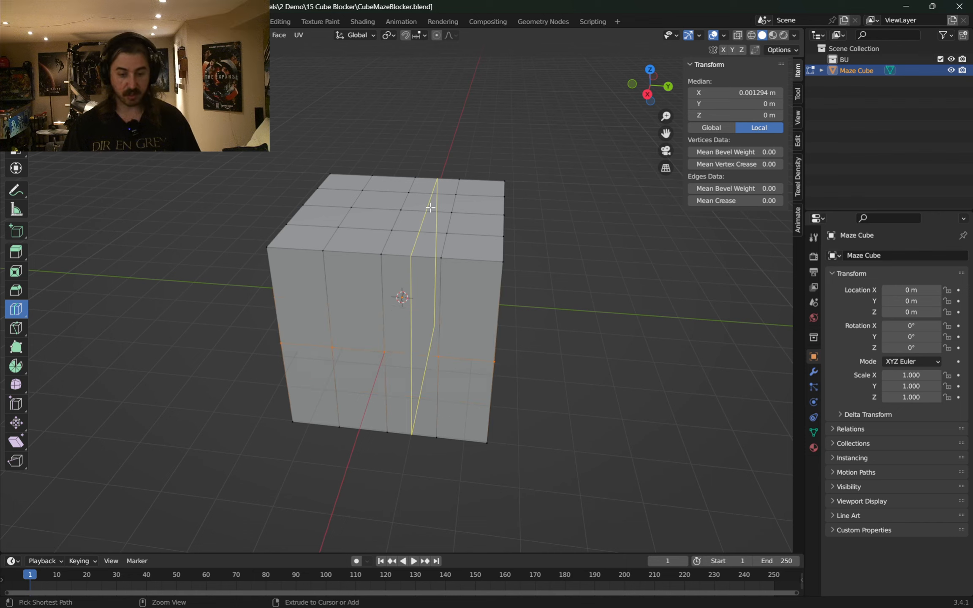
key("ctrl+z")
key("ctrl+z")
key("ctrl+z")
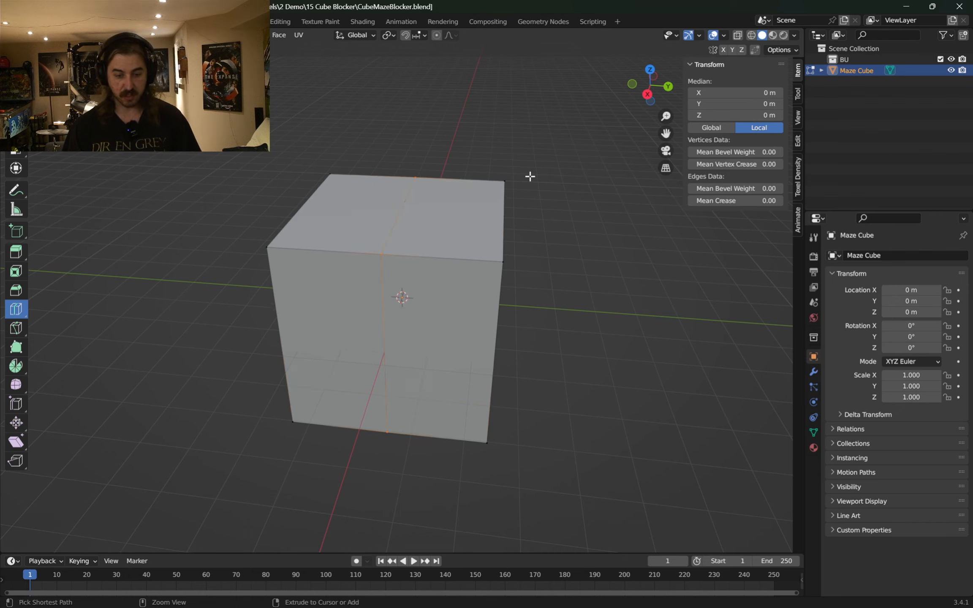
- Add a Subdivision Surface modifier to the Maze Cube and switch its algorithm to Simple
left_click(813, 432)
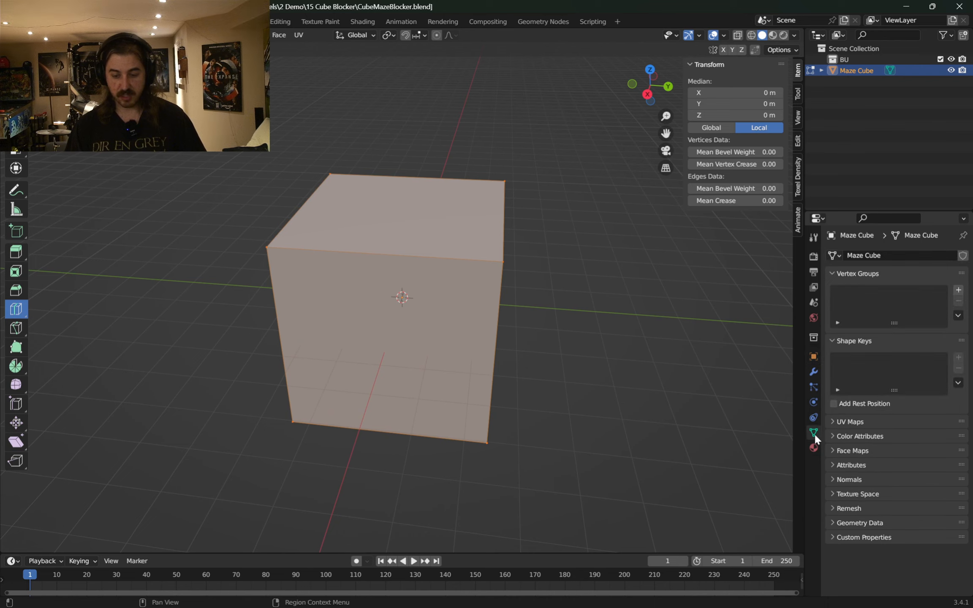
left_click(809, 372)
left_click(882, 256)
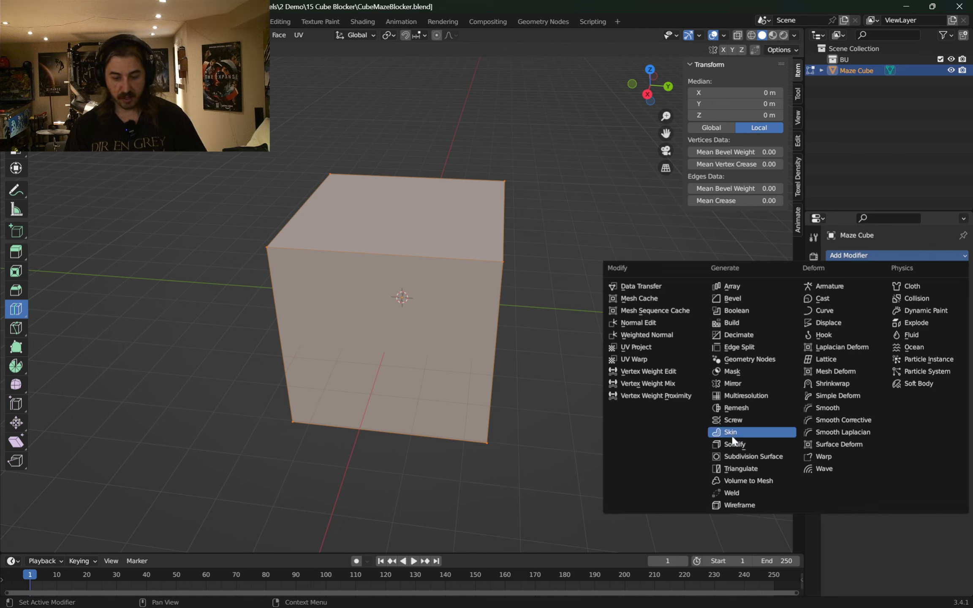
left_click(757, 455)
scroll(543, 253, "up", 2)
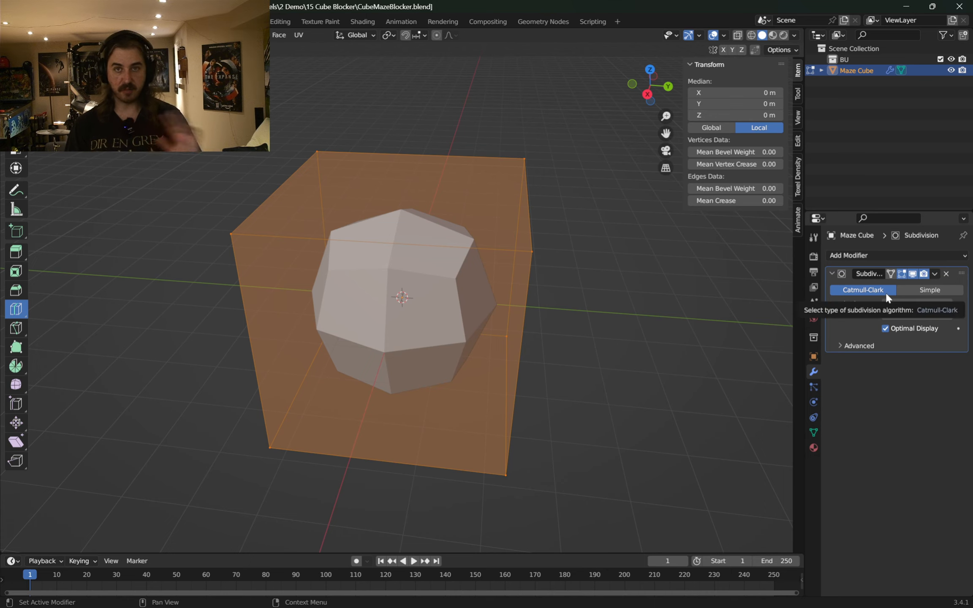
scroll(550, 240, "up", 4)
scroll(551, 240, "down", 2)
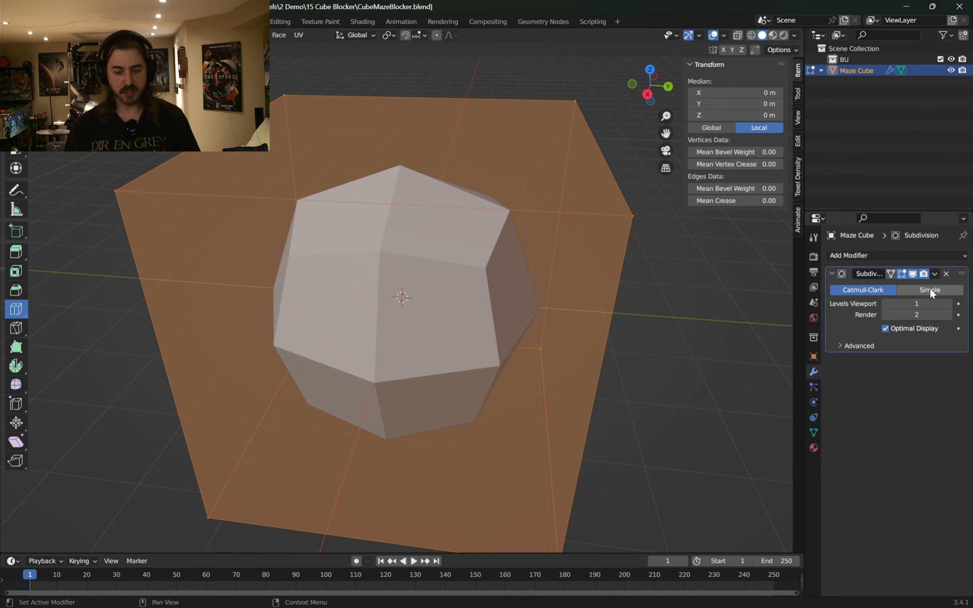
left_click(931, 289)
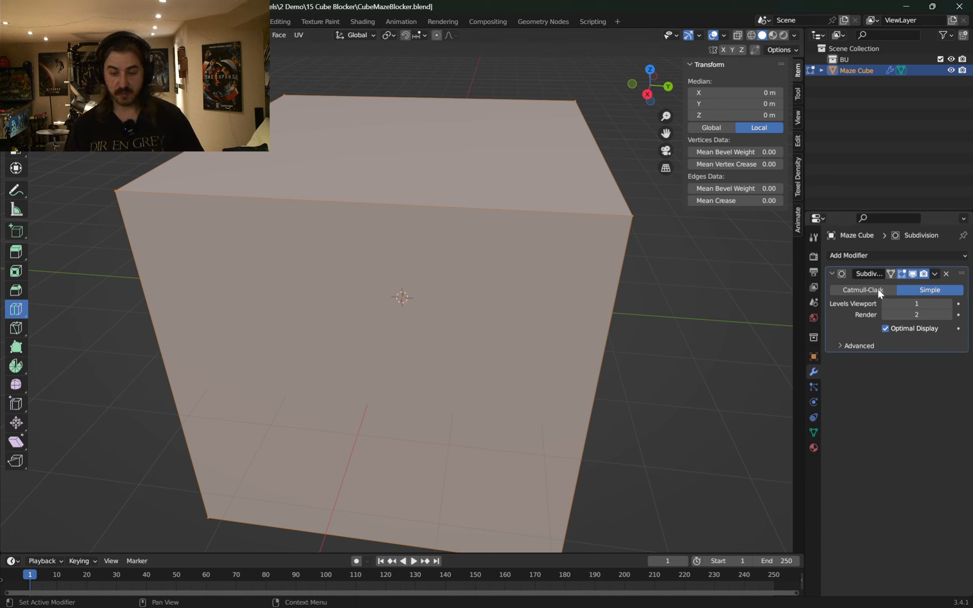
- Set the Subdivision modifier's viewport and render levels to 4
left_click(949, 304)
left_click(950, 305)
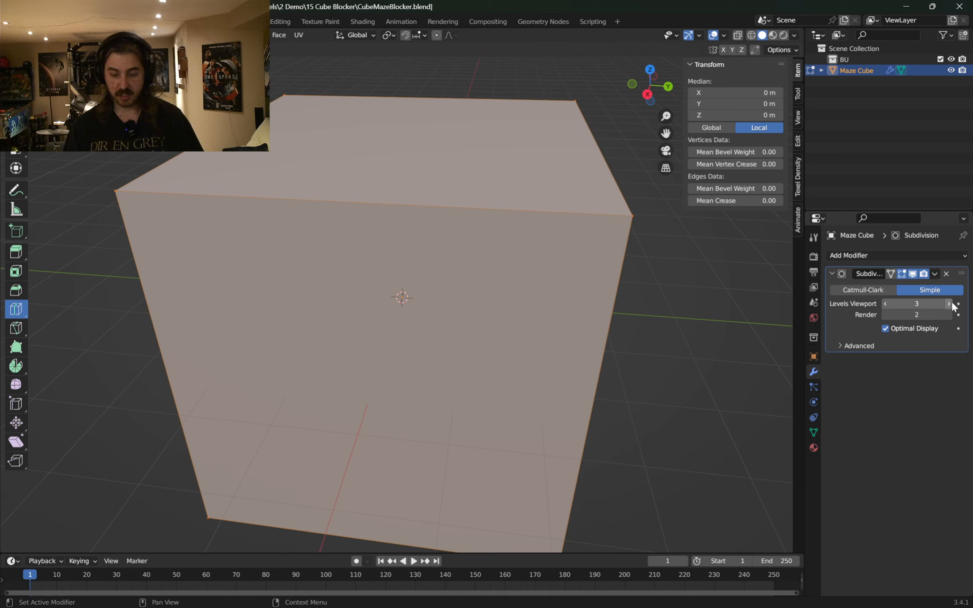
left_click(950, 315)
left_click(950, 304)
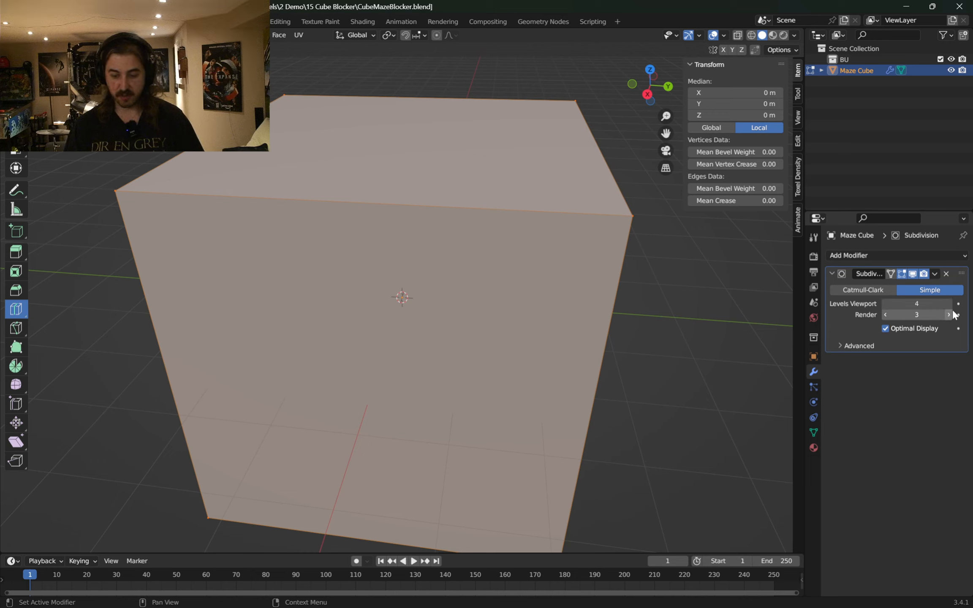
left_click(935, 275)
left_click(935, 275)
scroll(477, 93, "down", 3)
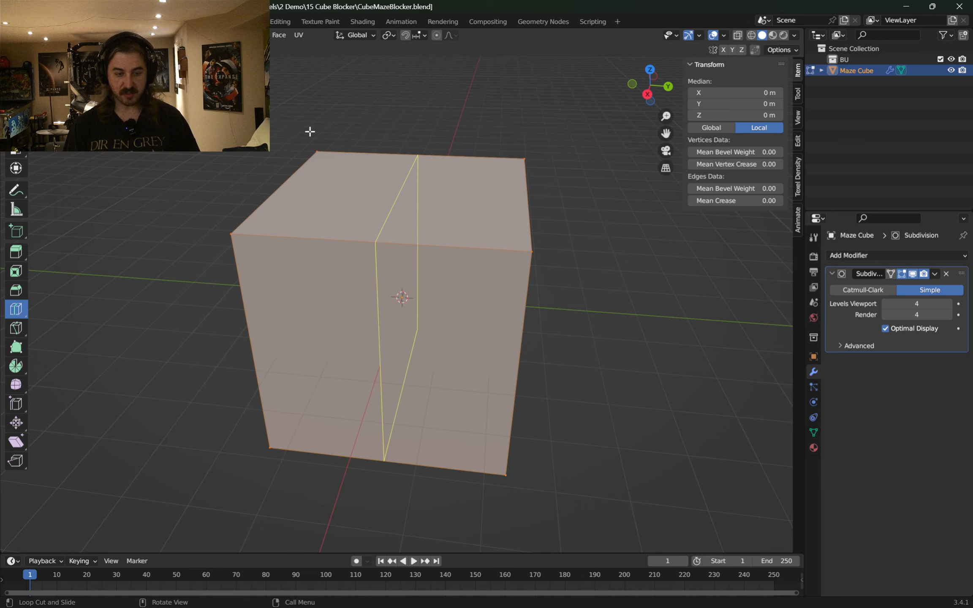
- Compare how the Maze Cube's mesh looks in Object Mode and Edit Mode with the Subdivision modifier unapplied
key("Tab")
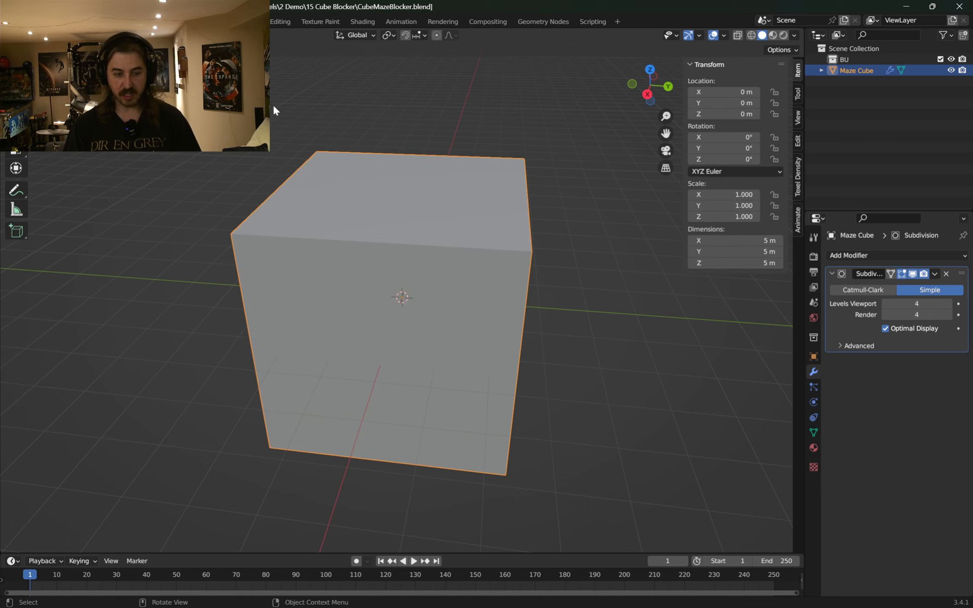
left_click(274, 111)
left_click(340, 191)
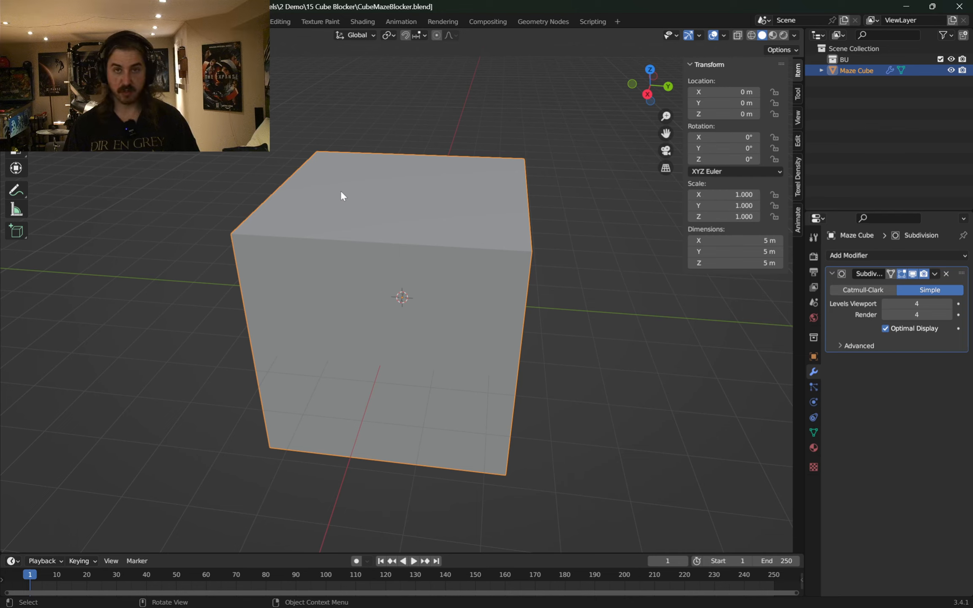
key("Tab")
key("Tab")
key("Tab")
key("Tab")
key("Tab")
key("Tab")
key("Tab")
key("Tab")
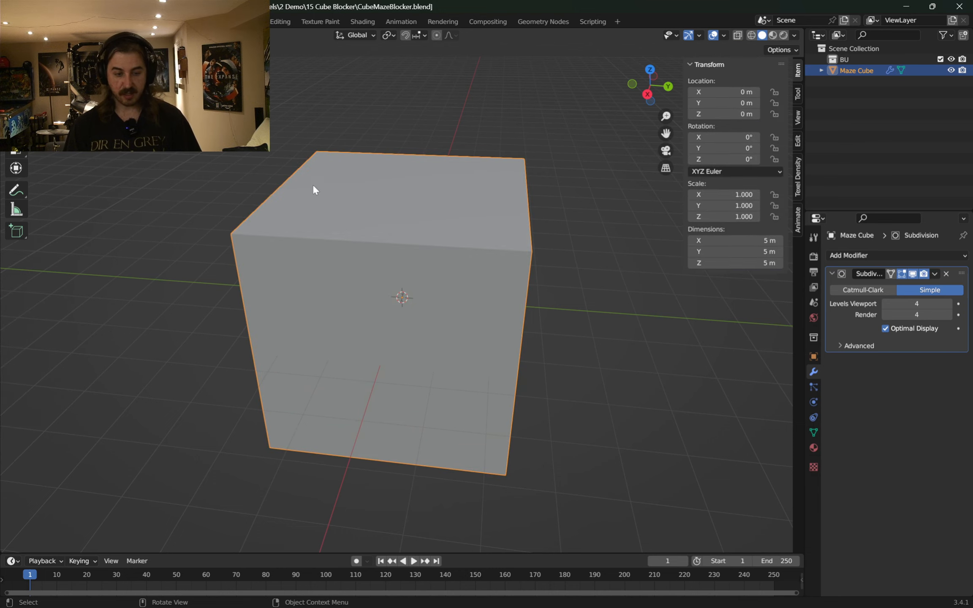
- Apply the Subdivision modifier to the Maze Cube and inspect the resulting face grid in Edit Mode
left_click(935, 274)
left_click(950, 286)
key("Tab")
scroll(480, 198, "up", 3)
middle_click_drag(480, 198, 422, 211)
scroll(335, 213, "up", 5)
scroll(344, 200, "down", 8)
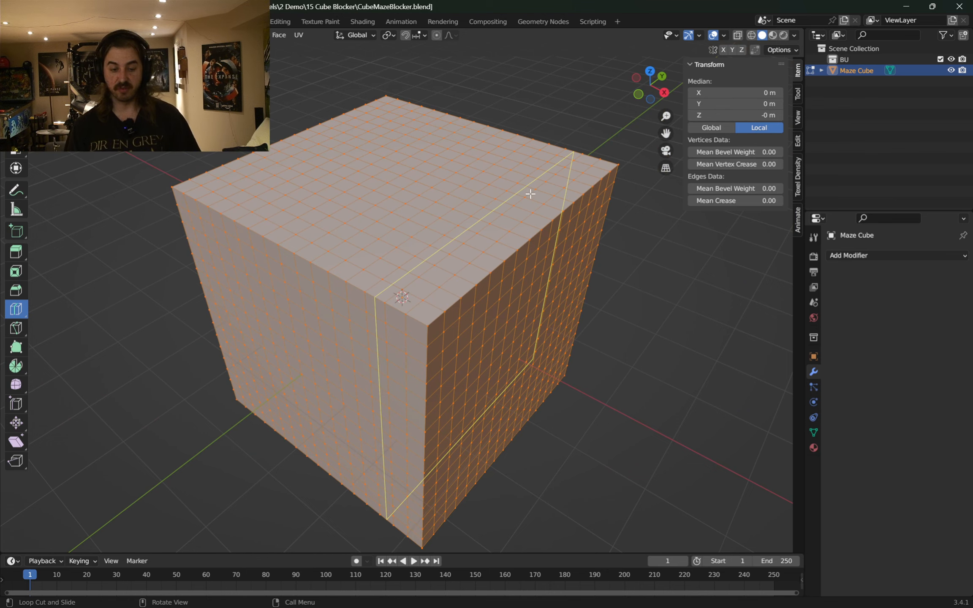
- Undo the applied subdivision and the Subdivision modifier itself, returning the Maze Cube to a plain cube in Edit Mode
key("Tab")
key("ctrl+4")
key("Tab")
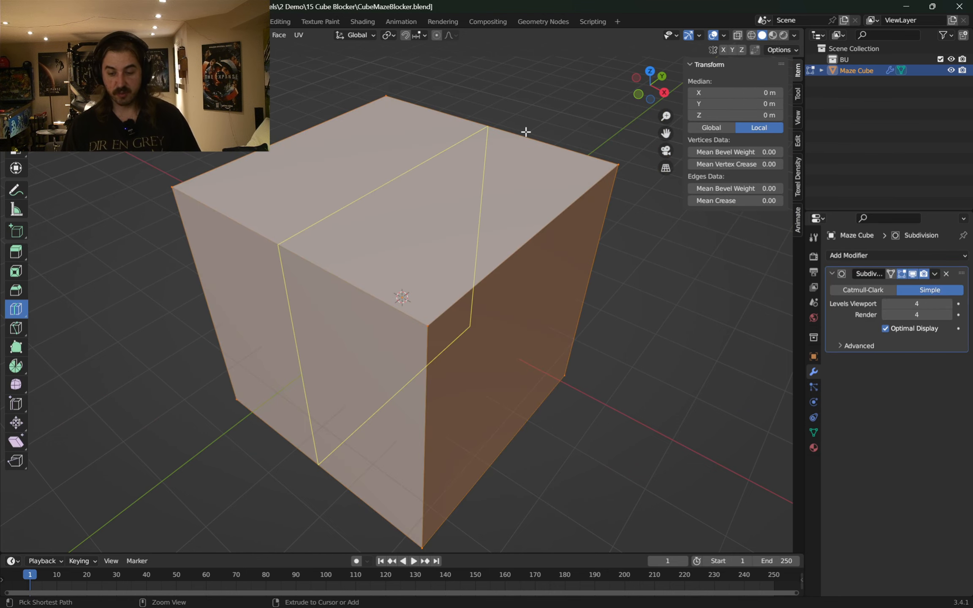
key("Tab")
key("Tab")
key("Tab")
key("Tab")
key("Tab")
key("Tab")
left_click(935, 274)
key("ctrl+z")
key("ctrl+z")
key("ctrl+z")
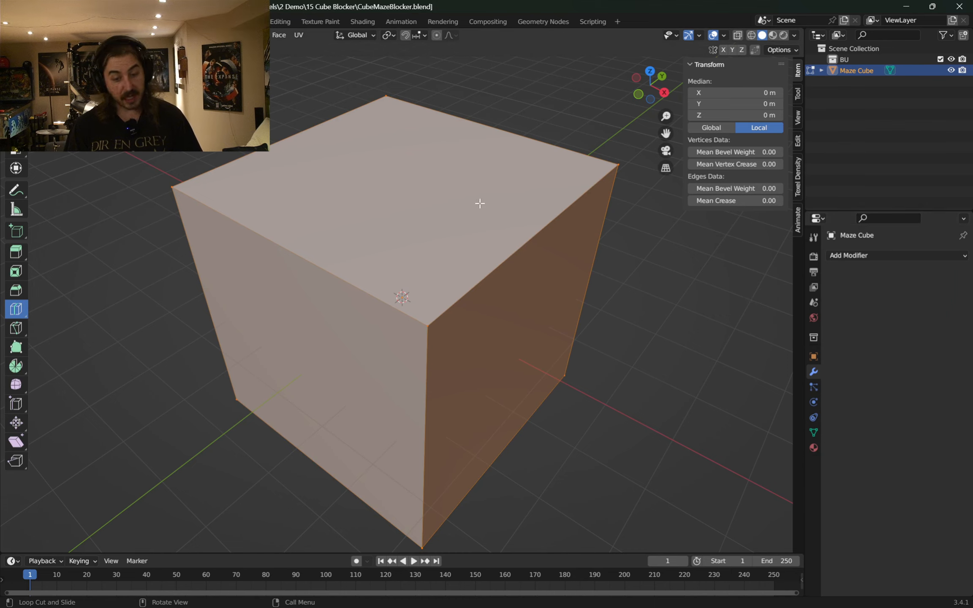
- Add one centred loop cut in each of the three directions, dividing every cube face into a two-by-two grid
left_click(539, 232)
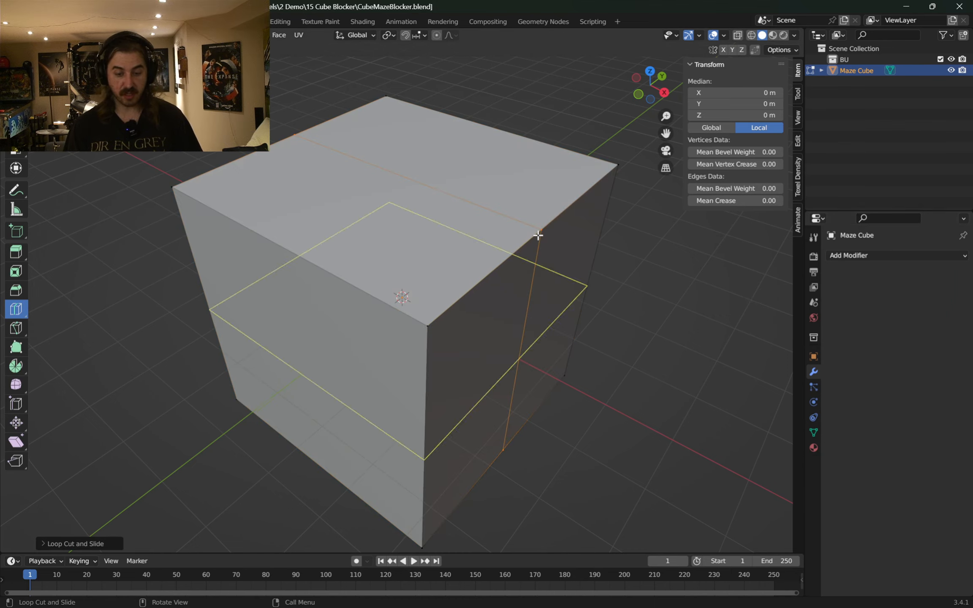
left_click(417, 343)
middle_click_drag(410, 261, 450, 249)
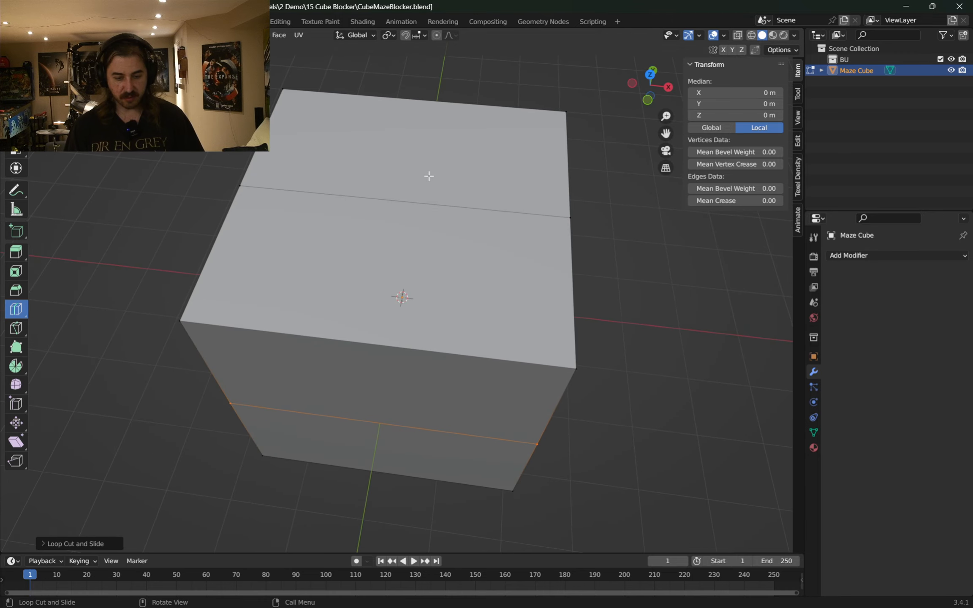
left_click(419, 199)
middle_click_drag(506, 332, 393, 243)
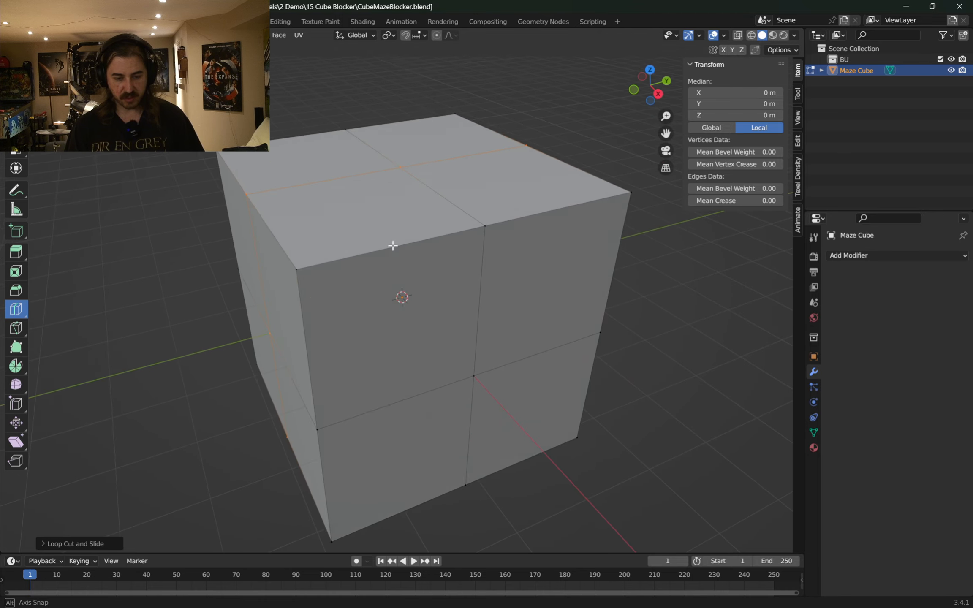
- Add centred loop cuts through each half in all three directions, dividing every cube face into a four-by-four grid
left_click(382, 233)
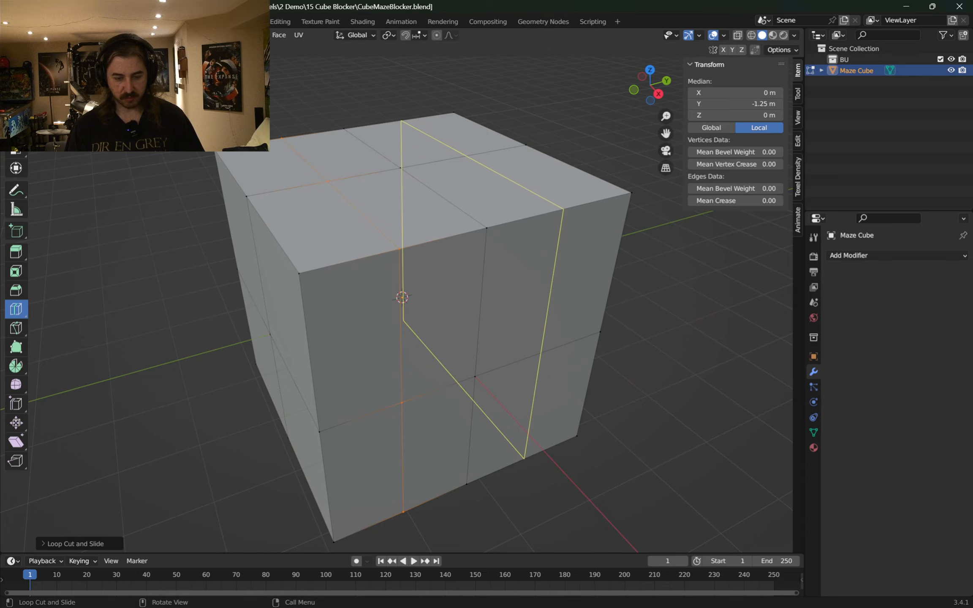
middle_click_drag(552, 194, 573, 202)
left_click(467, 209)
middle_click_drag(336, 157, 474, 195)
left_click(476, 203)
middle_click_drag(501, 351, 554, 289)
left_click(493, 295)
- Split the top face's columns and rows with centred loop cuts in both horizontal directions to form an eight-by-eight grid
left_click(545, 226)
left_click(463, 214)
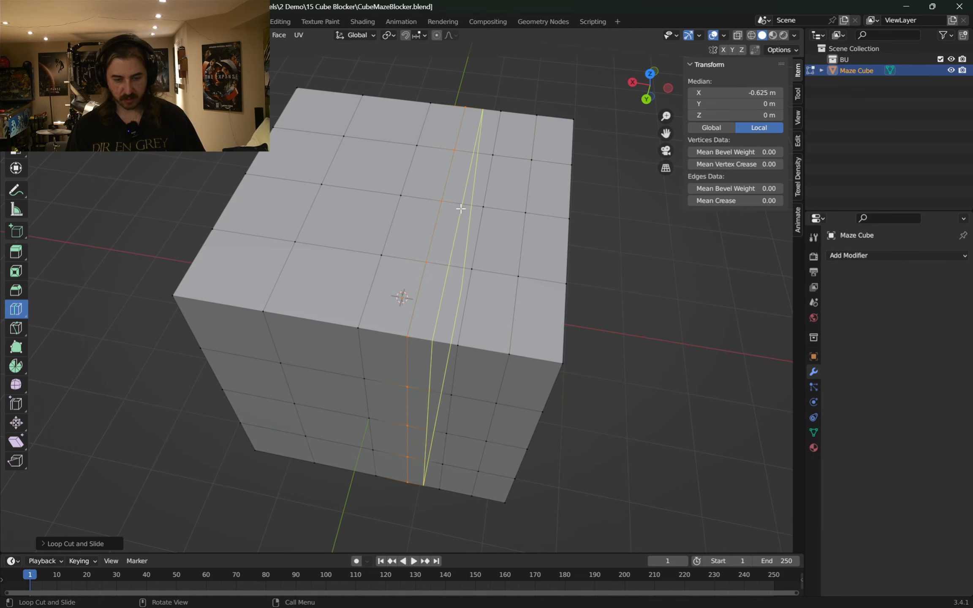
left_click(378, 191)
left_click(301, 180)
middle_click_drag(313, 186, 443, 192)
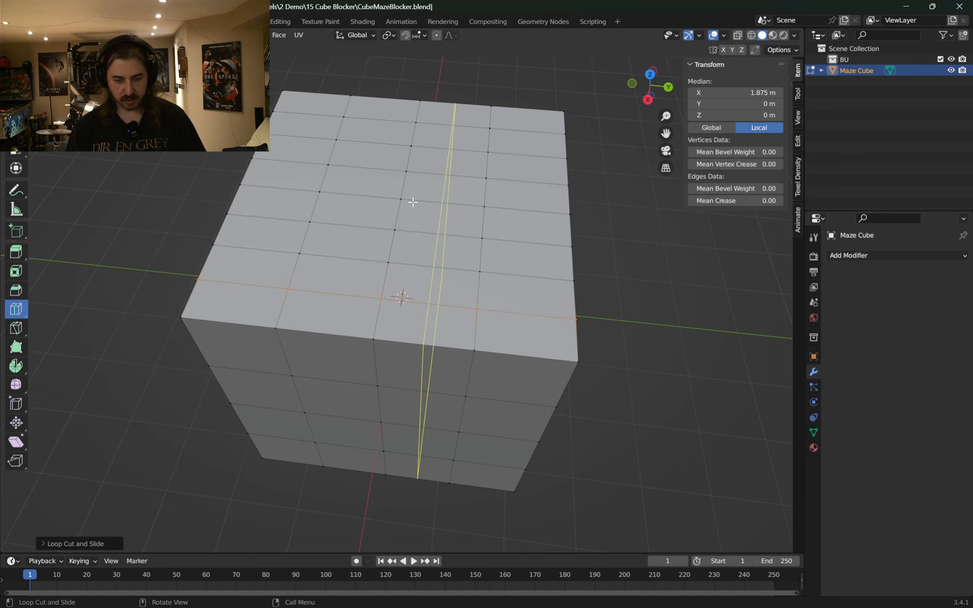
left_click(291, 190)
left_click(536, 184)
- Add four horizontal loop cuts around the cube's sides, one centred in each row, dividing its height into eight rows
middle_click_drag(536, 185, 582, 116)
left_click(548, 157)
left_click(539, 224)
left_click(537, 310)
left_click(537, 387)
middle_click_drag(536, 381, 469, 400)
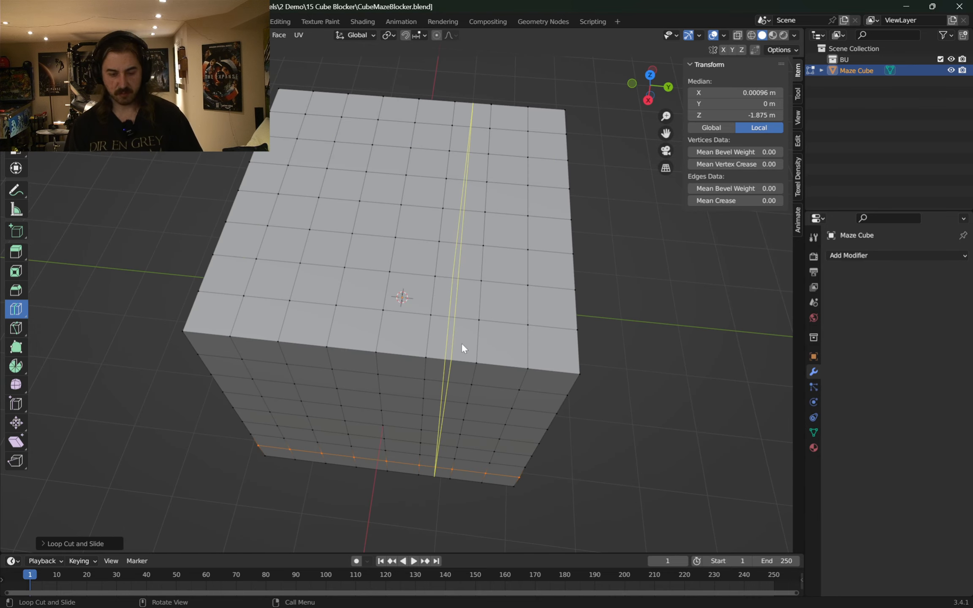
key("Tab")
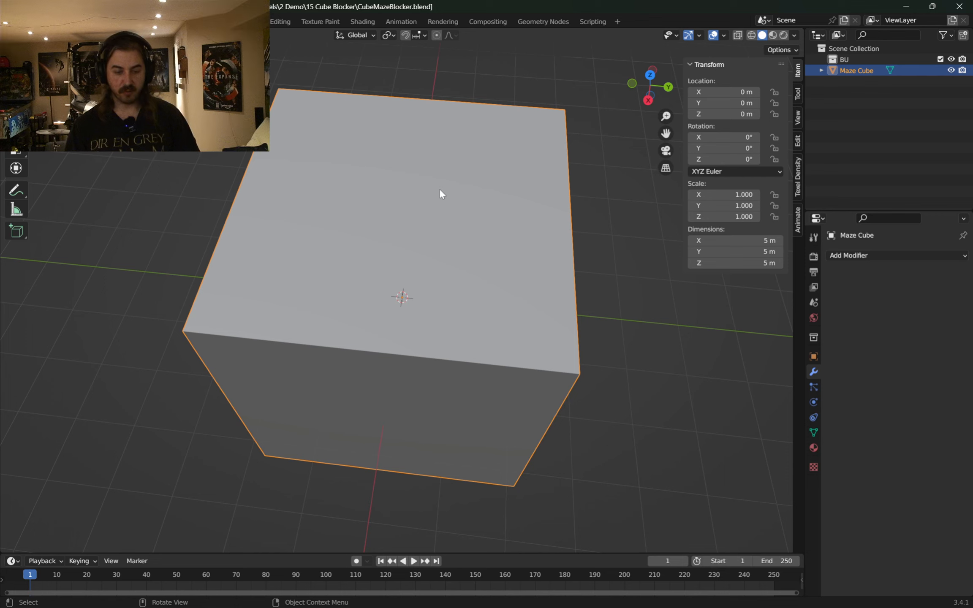
key("Tab")
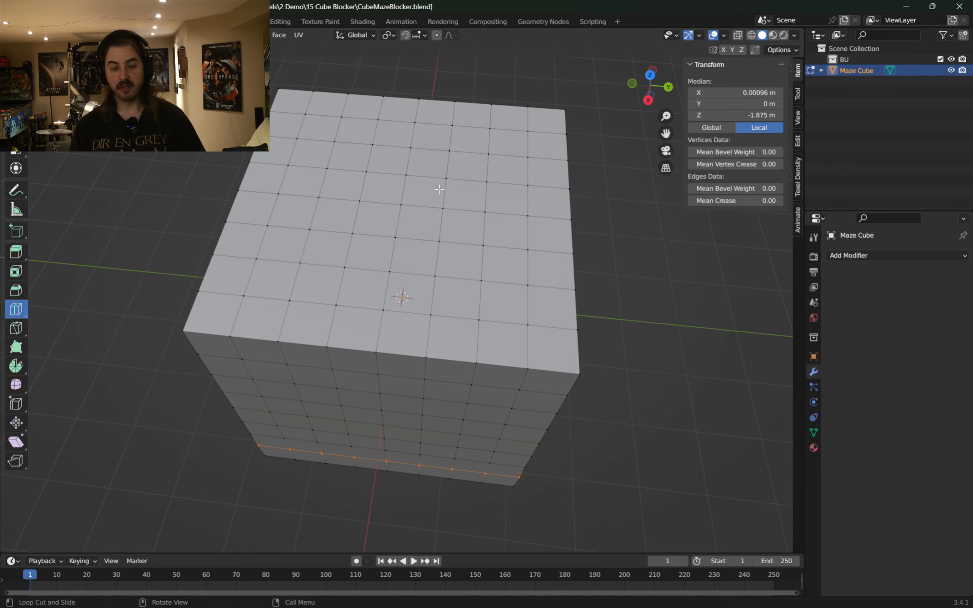
- Start Cell Fracture on the Maze Cube in Object Mode and set the point source Noise to 1.00
key("Tab")
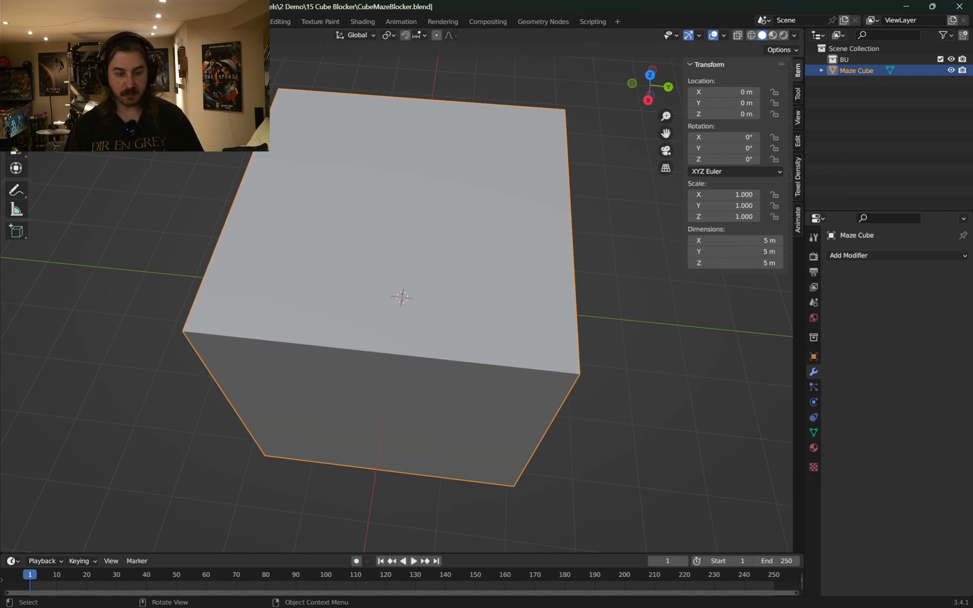
right_click(213, 146)
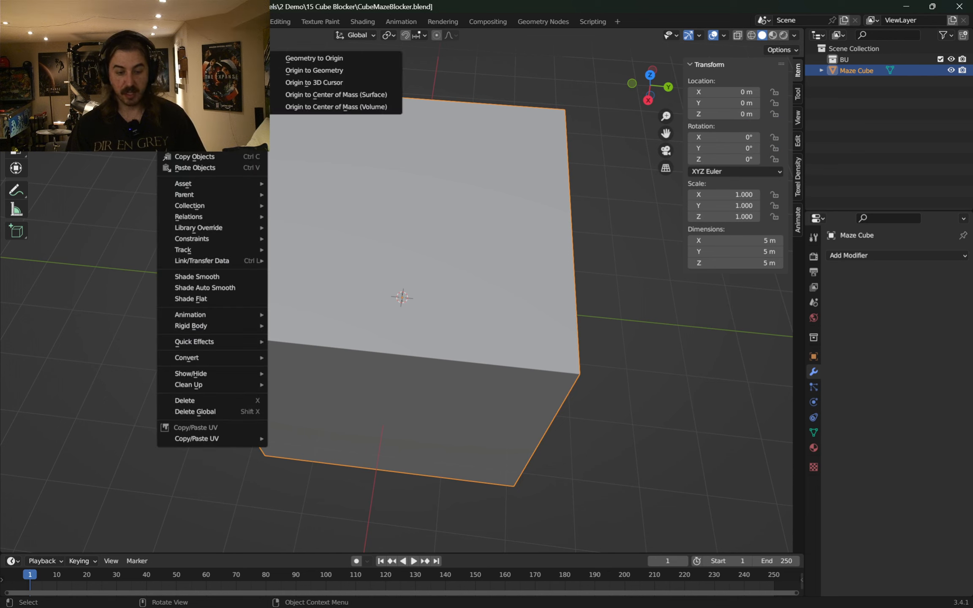
mouse_move(212, 343)
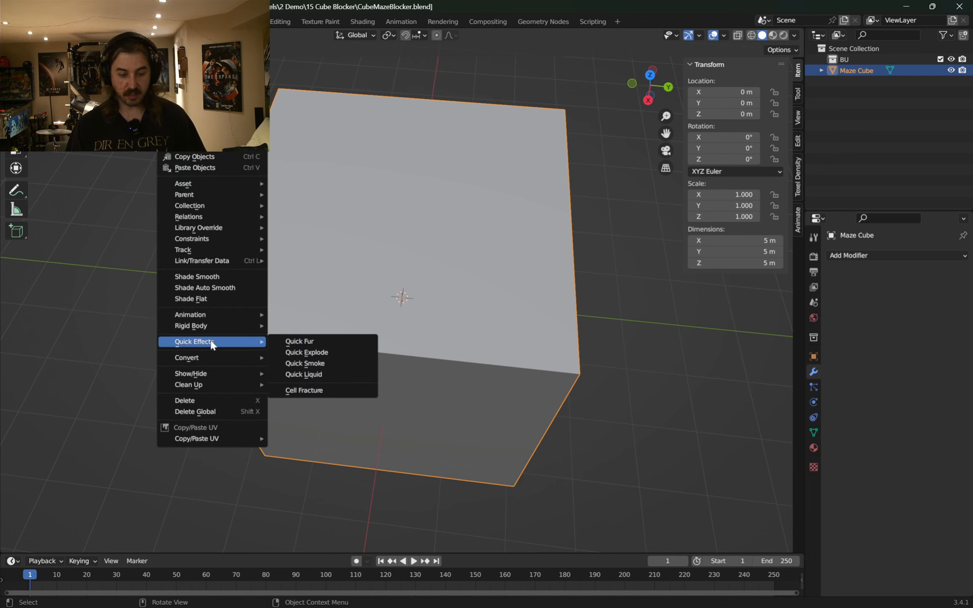
left_click(329, 391)
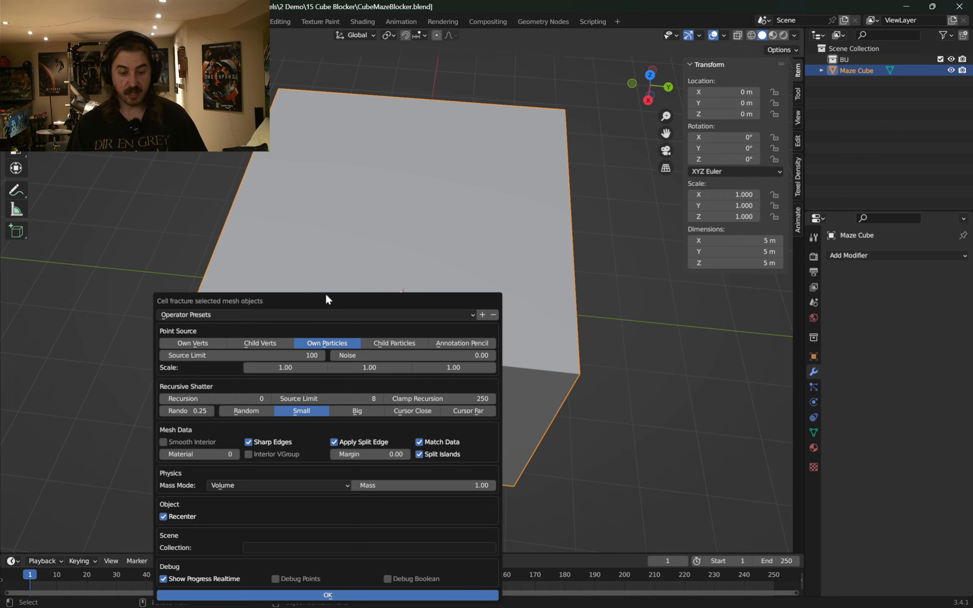
left_click_drag(327, 299, 465, 86)
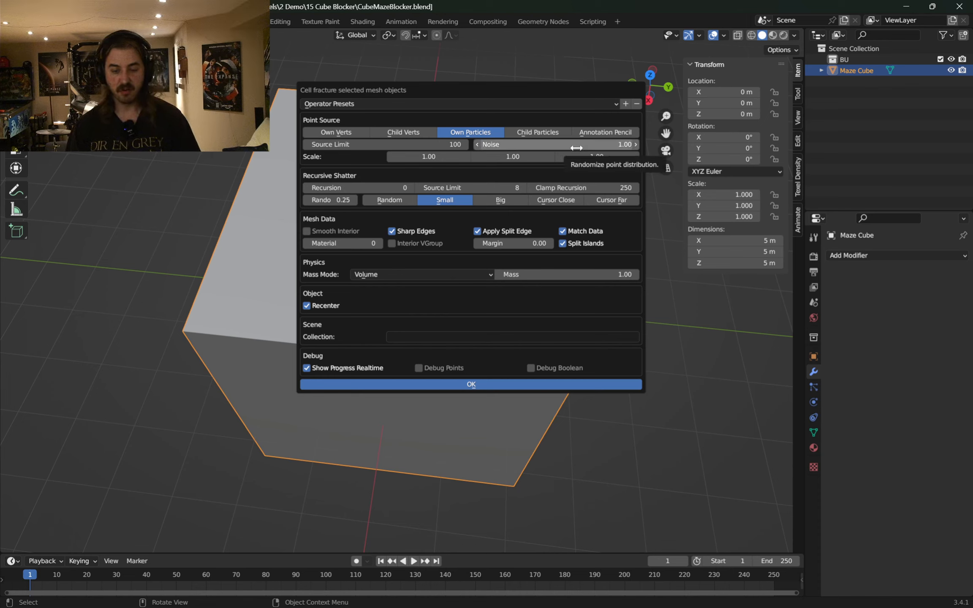
left_click_drag(577, 148, 551, 148)
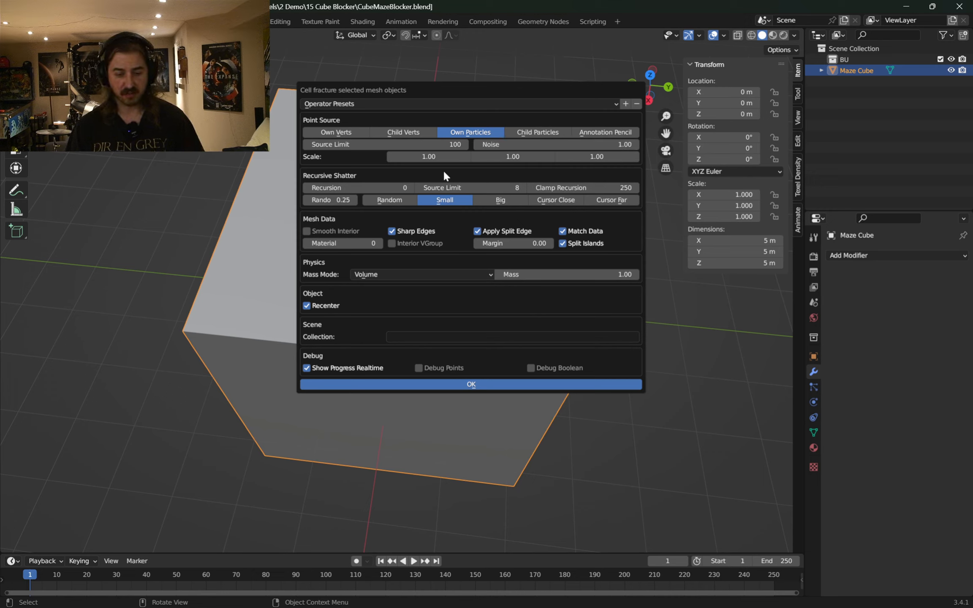
- Set the fracture's point Source Limit to 30 and run Cell Fracture on the Maze Cube
left_click(411, 143)
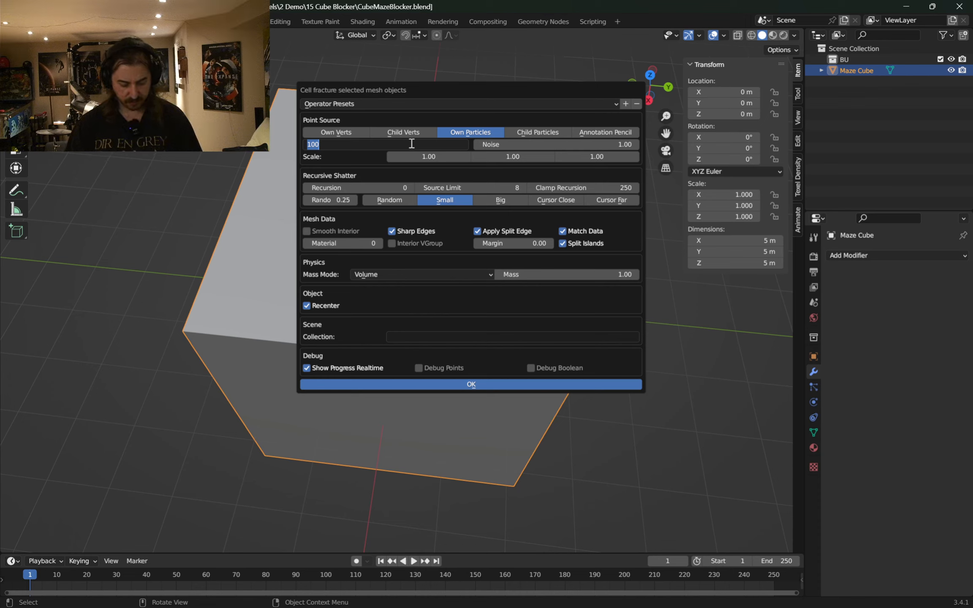
type("30")
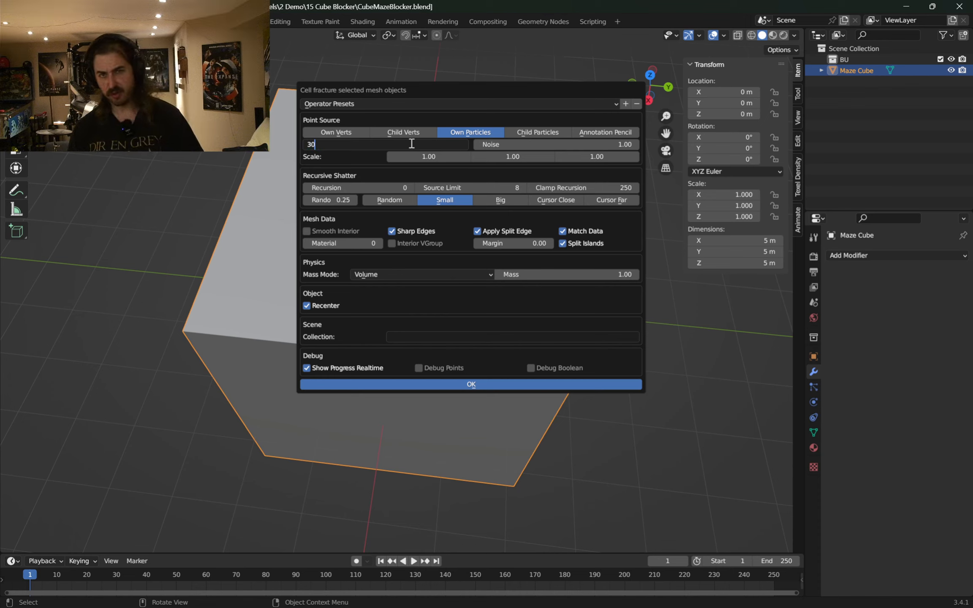
key("Return")
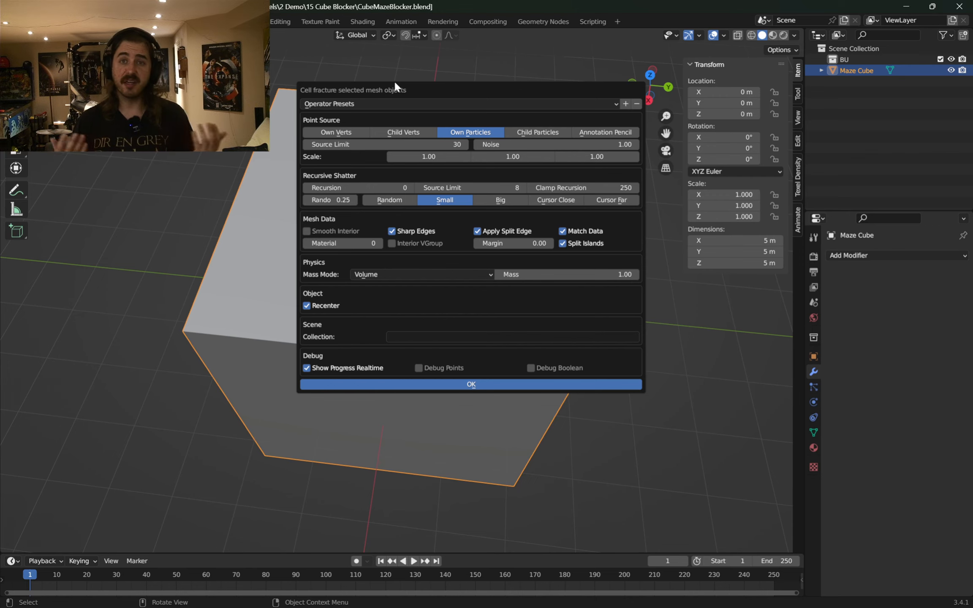
left_click(447, 384)
middle_click_drag(662, 249, 592, 240)
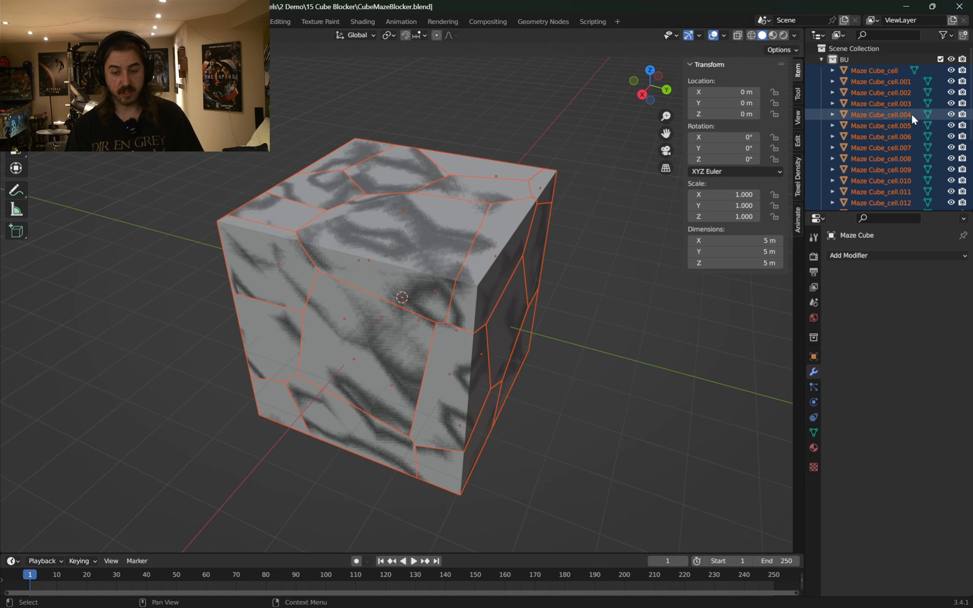
- Hide the original Maze Cube and select the large fractured cell at the cube's top to inspect the pieces
left_click(874, 71)
scroll(883, 93, "down", 5)
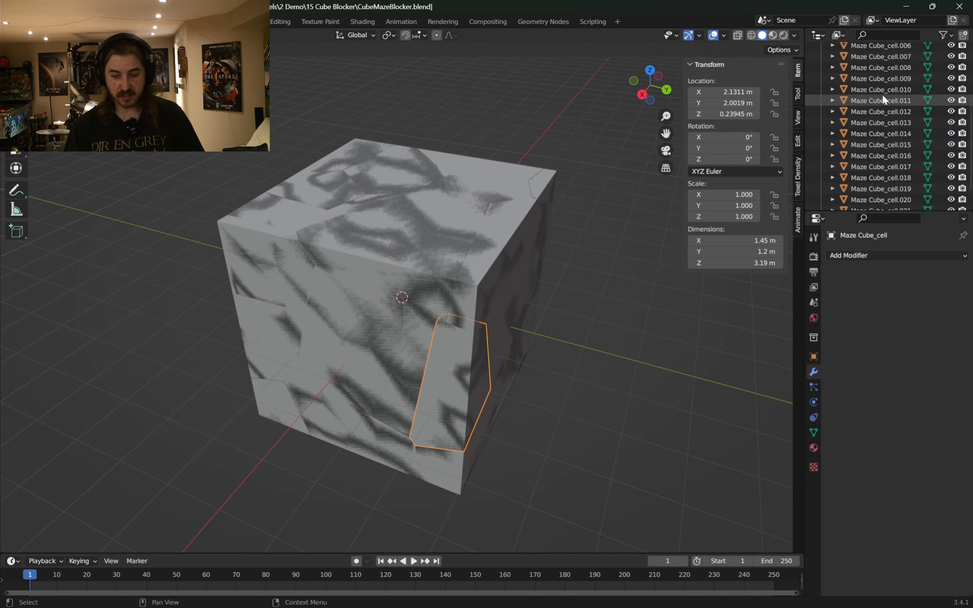
left_click(866, 199)
key("h")
middle_click_drag(421, 203, 533, 203)
left_click(470, 231)
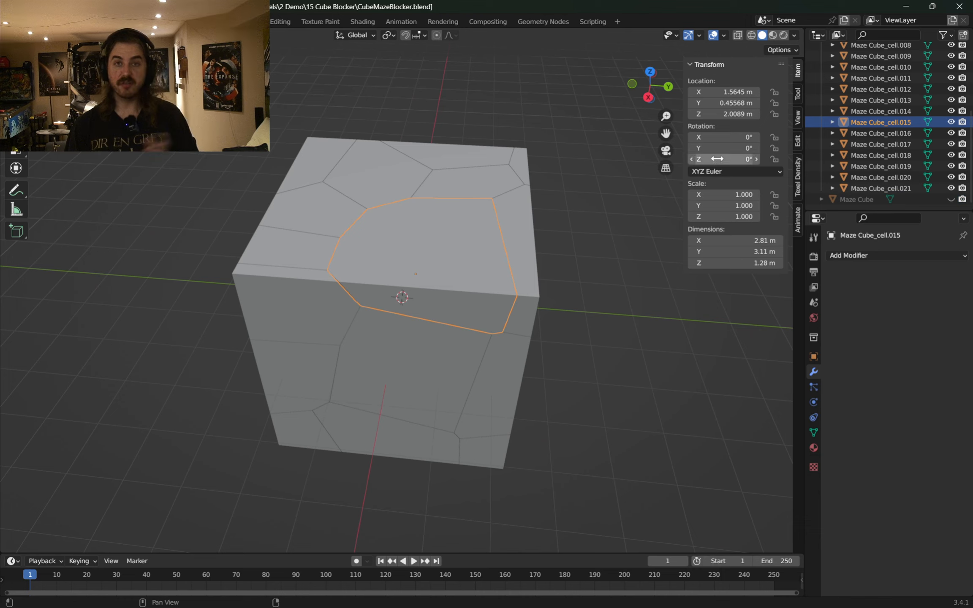
- Unhide and select the original Maze Cube, and exclude the BU collection holding the fractured cells from the view layer
left_click(880, 199)
left_click(951, 200)
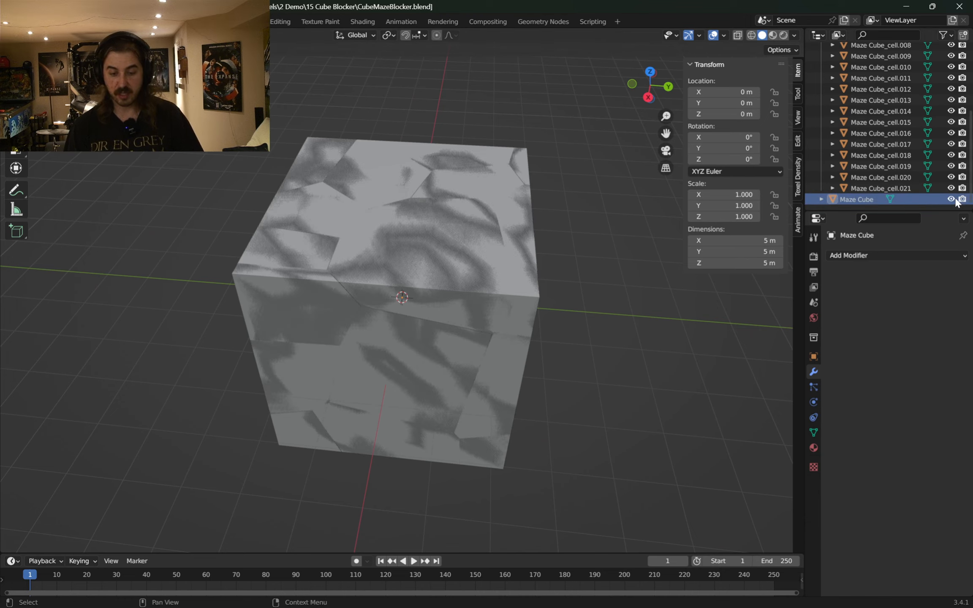
left_click(857, 201)
scroll(845, 127, "up", 5)
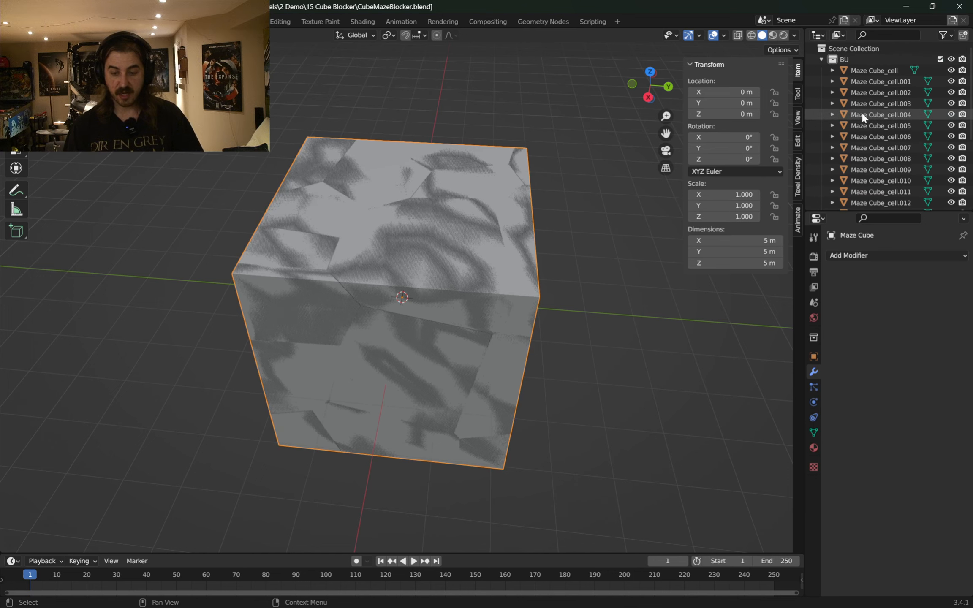
left_click(821, 59)
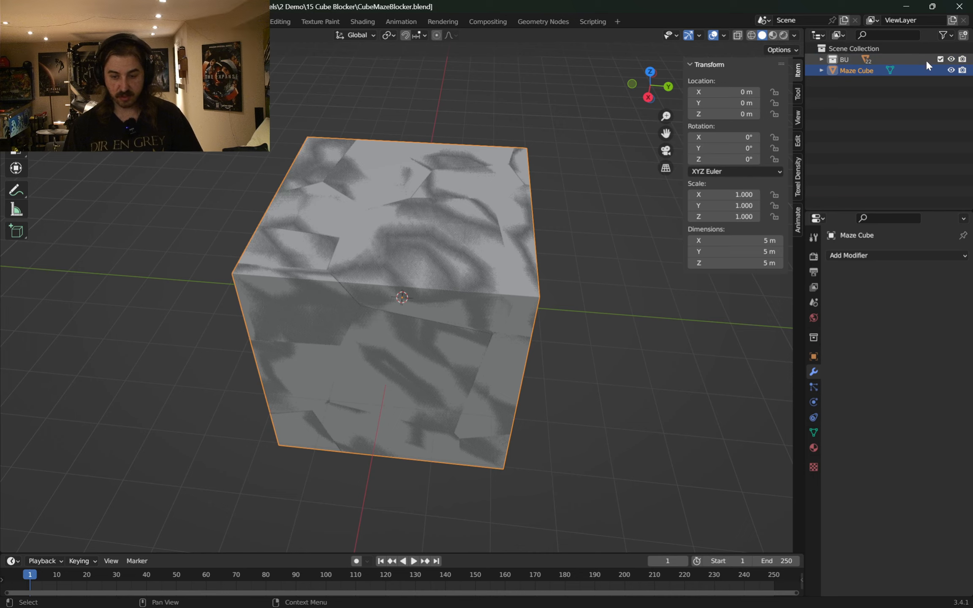
left_click(941, 59)
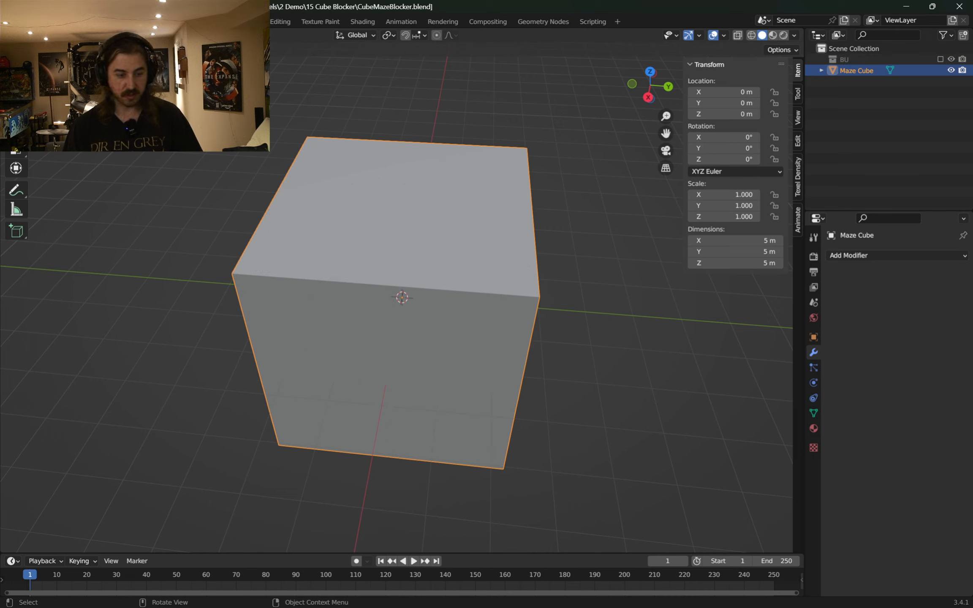
- Export the selected Maze Cube as CubeMazeBlocker.fbx using the Game Export preset
left_click(26, 6)
mouse_move(51, 179)
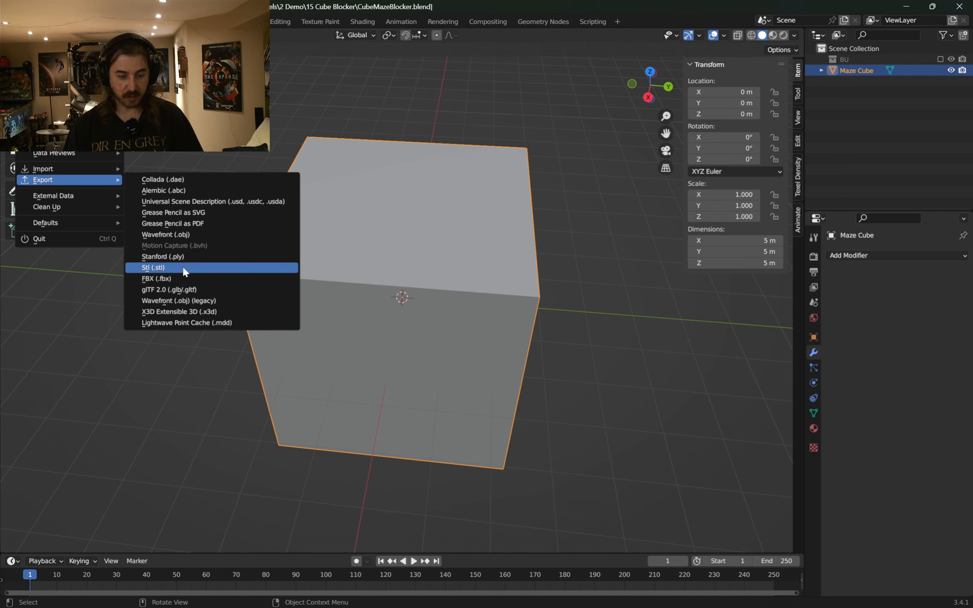
left_click(182, 279)
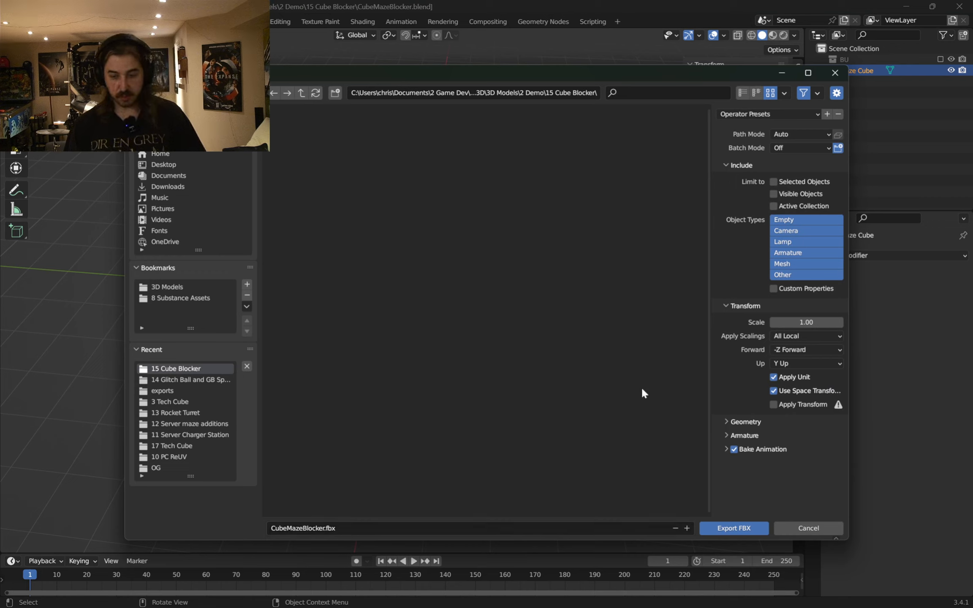
left_click(756, 114)
left_click(747, 154)
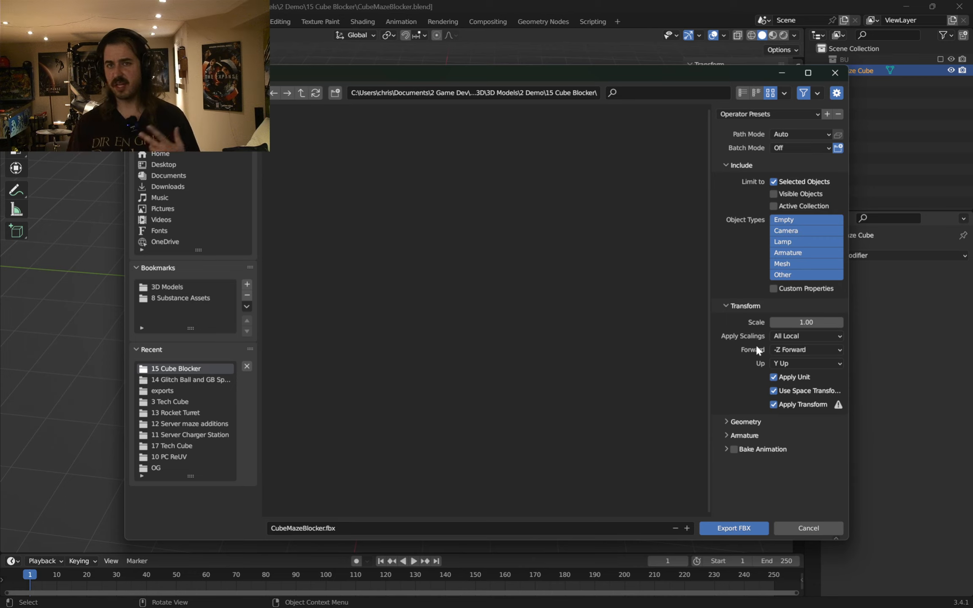
left_click(736, 527)
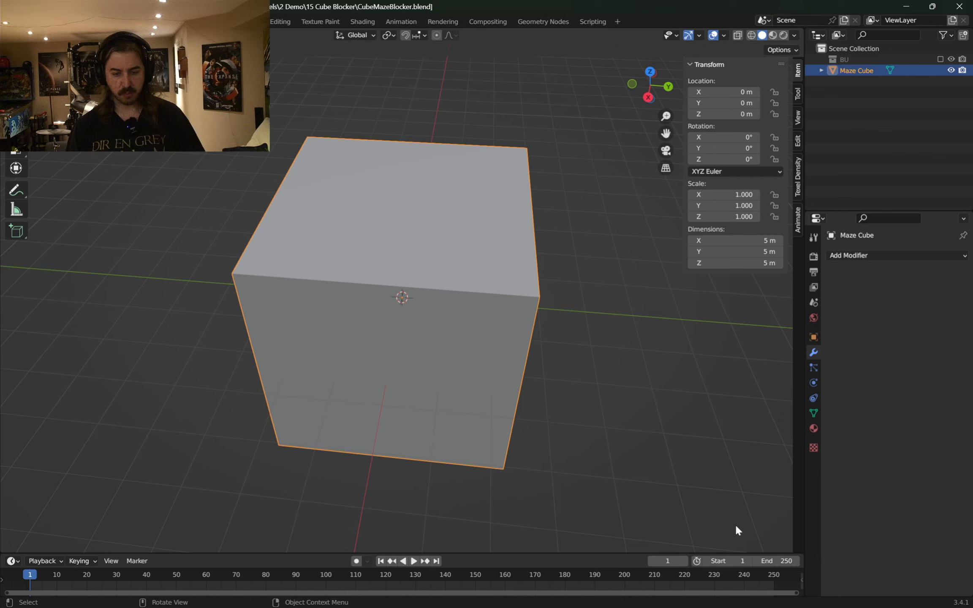
- Hide the Maze Cube, select all fractured cells in the re-enabled BU collection, and save the file
left_click(951, 70)
left_click(941, 59)
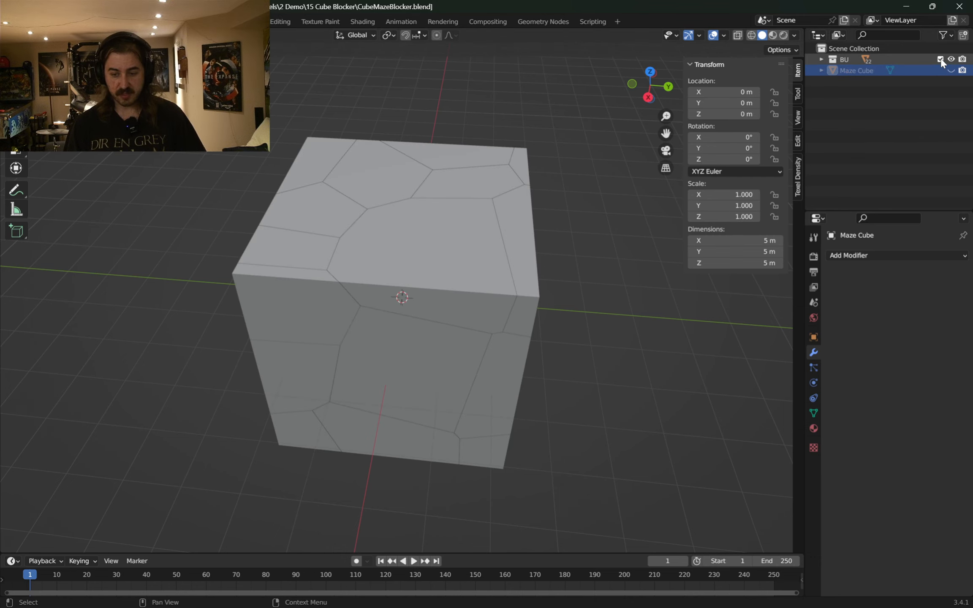
left_click(821, 59)
left_click(859, 70)
scroll(859, 69, "down", 5)
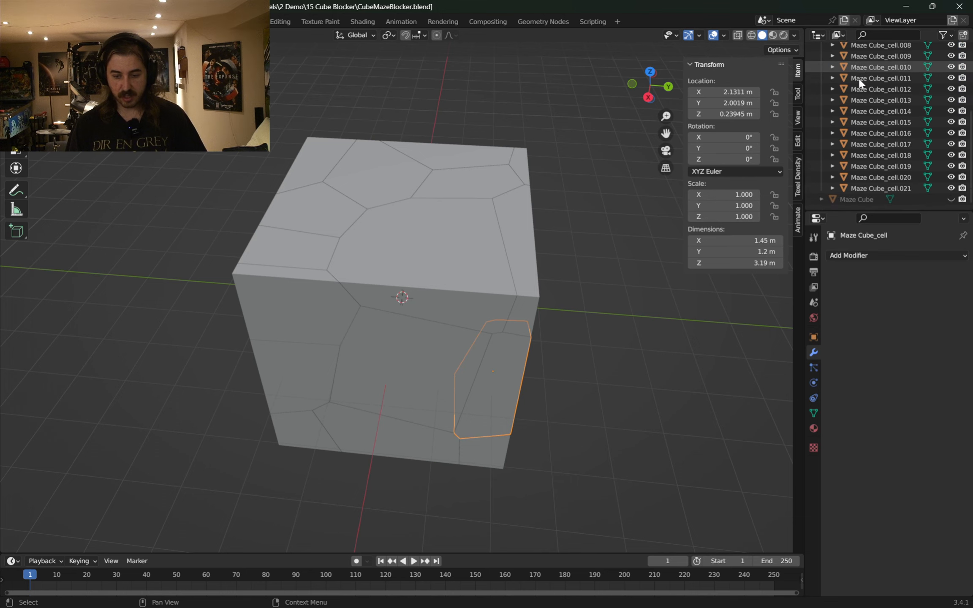
left_click(883, 188, "shift")
key("KP_Decimal")
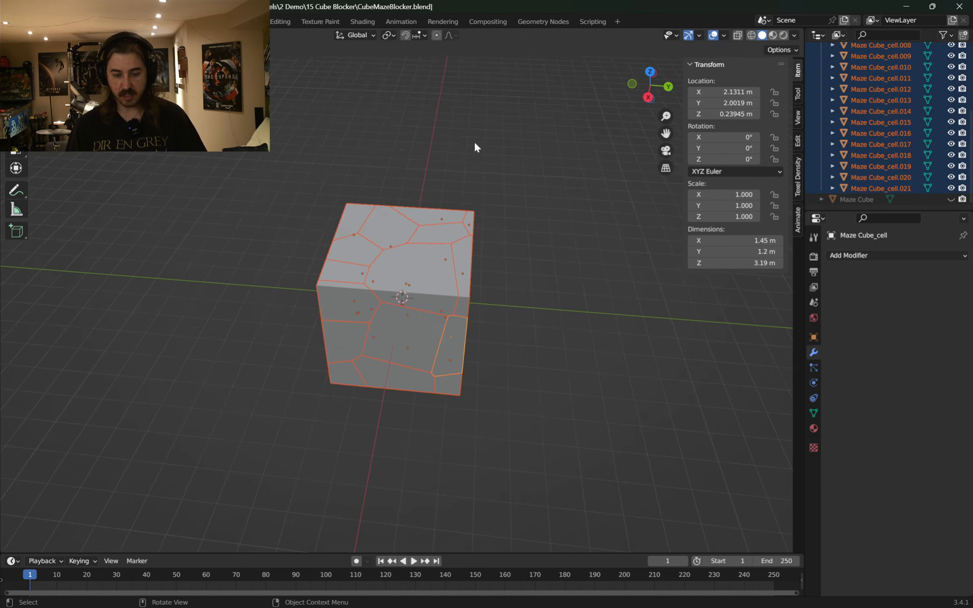
middle_click_drag(475, 146, 422, 127)
key("ctrl+s")
- Start an FBX export of the selected fractured cells and name the file CubeMazeBlockerBroken.fbx
left_click(9, 21)
mouse_move(64, 180)
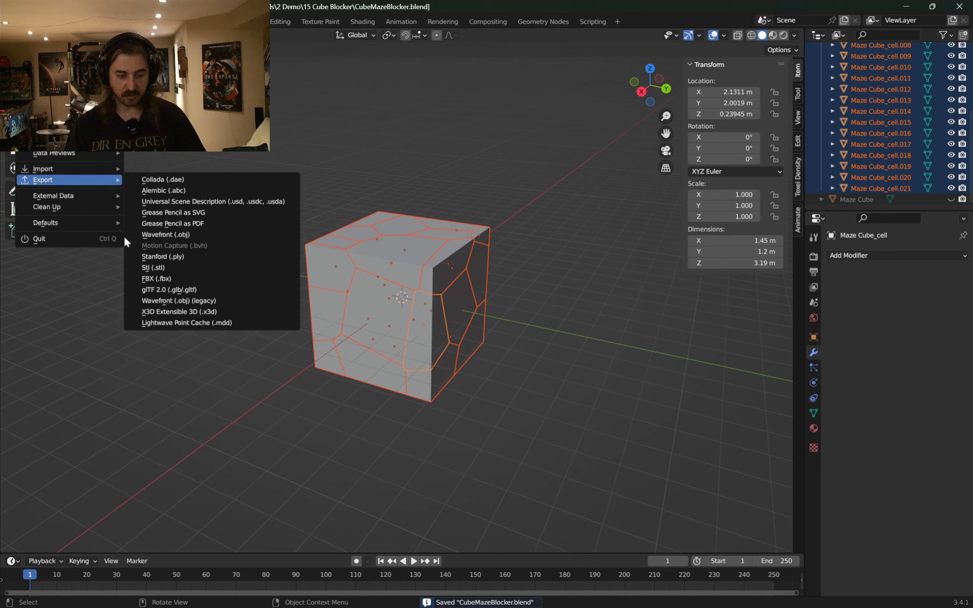
left_click(156, 279)
left_click(313, 528)
left_click(315, 529)
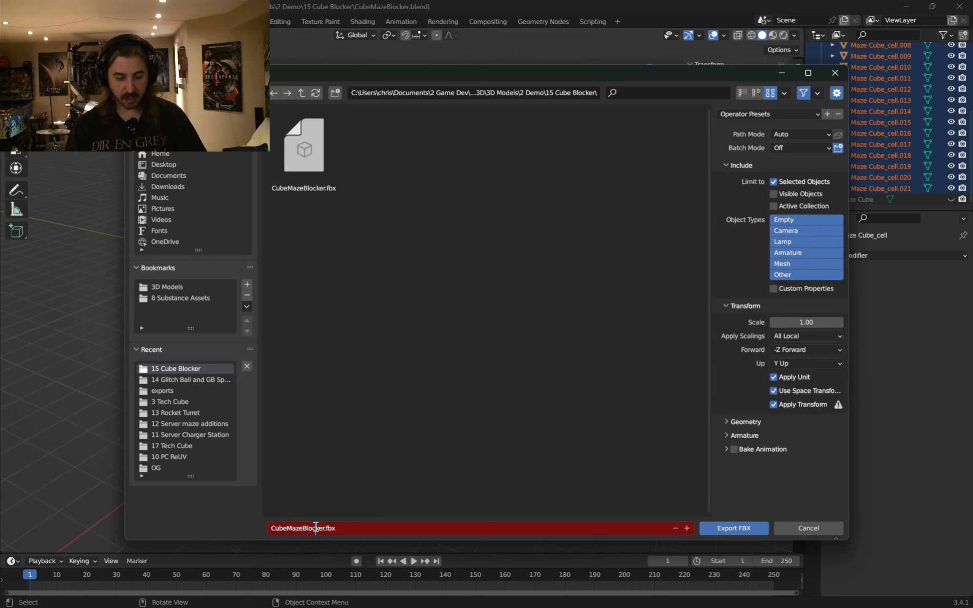
key("Right")
key("Right")
key("Right")
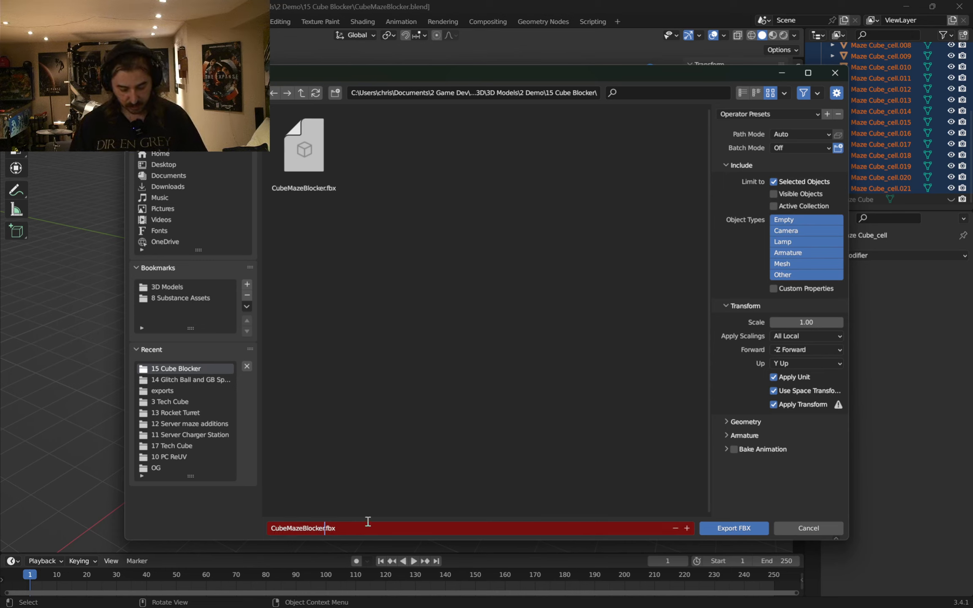
type("Bok")
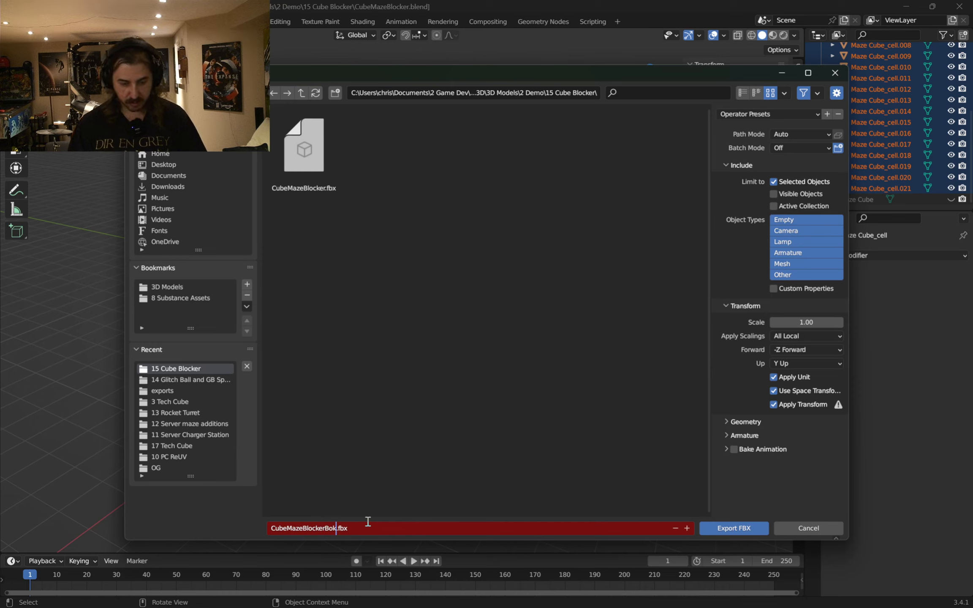
key("BackSpace")
key("BackSpace")
type("roken")
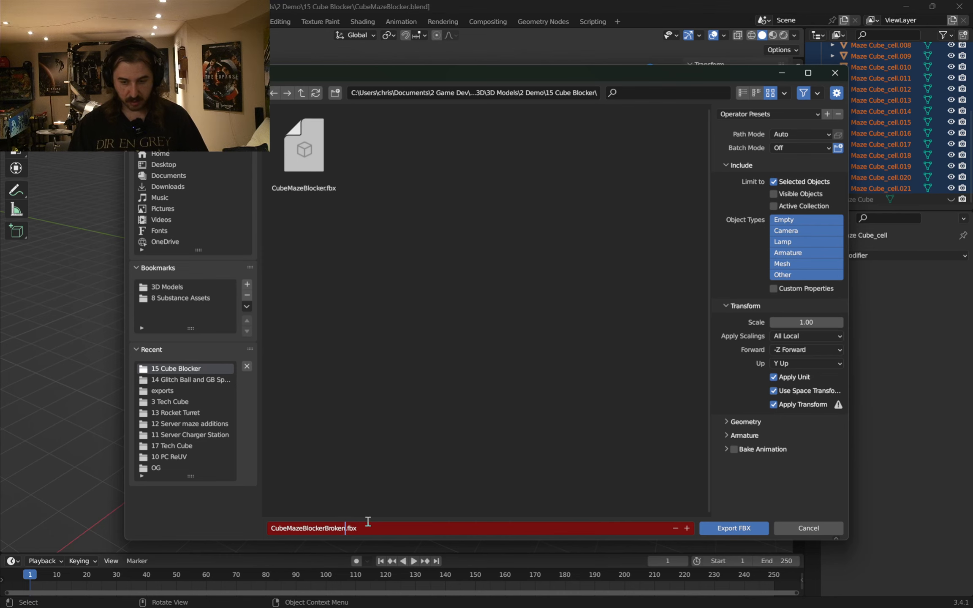
- Export the fractured cells with the Game Export preset, and save the Blender file with nothing selected
left_click(783, 113)
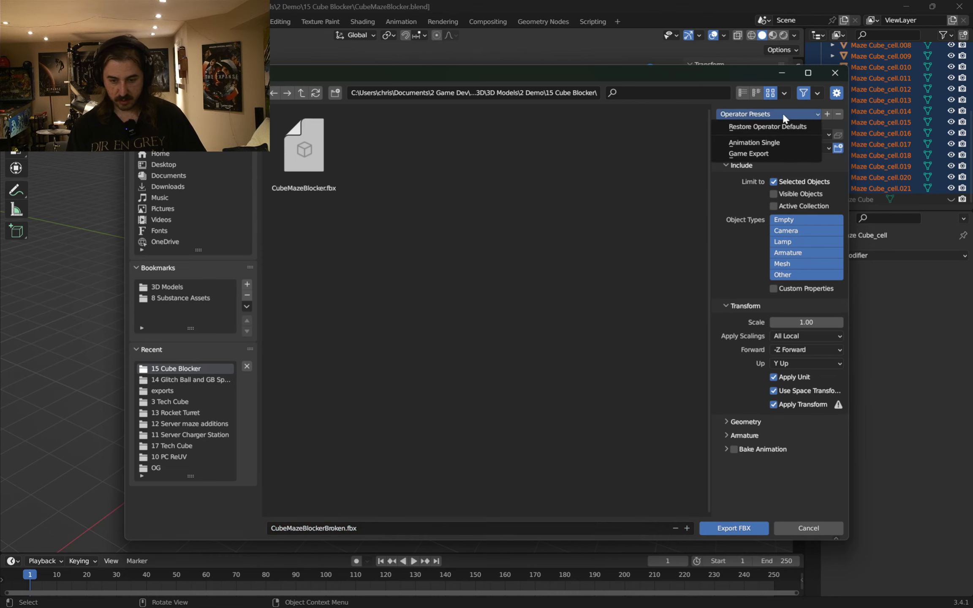
left_click(750, 154)
left_click(734, 528)
left_click(561, 303)
key("ctrl+s")
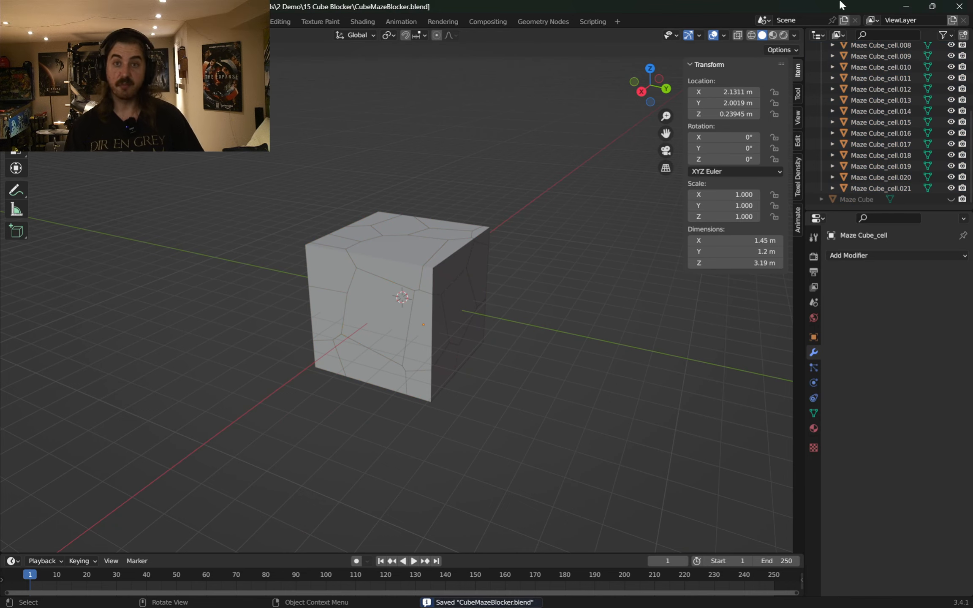
- Switch to Unity, stop play mode, and import the two exported CubeMazeBlocker FBX files into the 12 New Maze Pieces folder
left_click(905, 6)
left_click(466, 34)
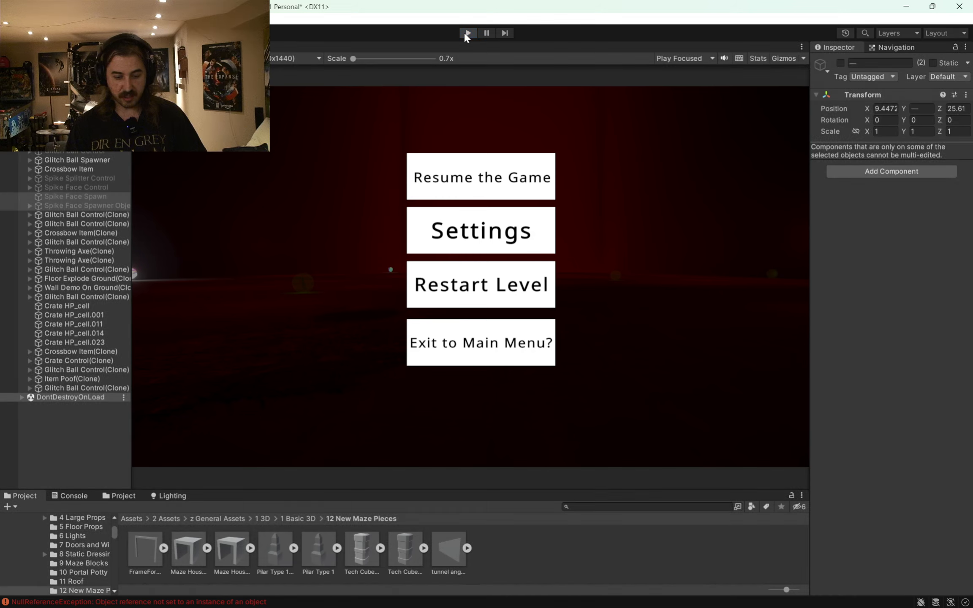
mouse_move(454, 605)
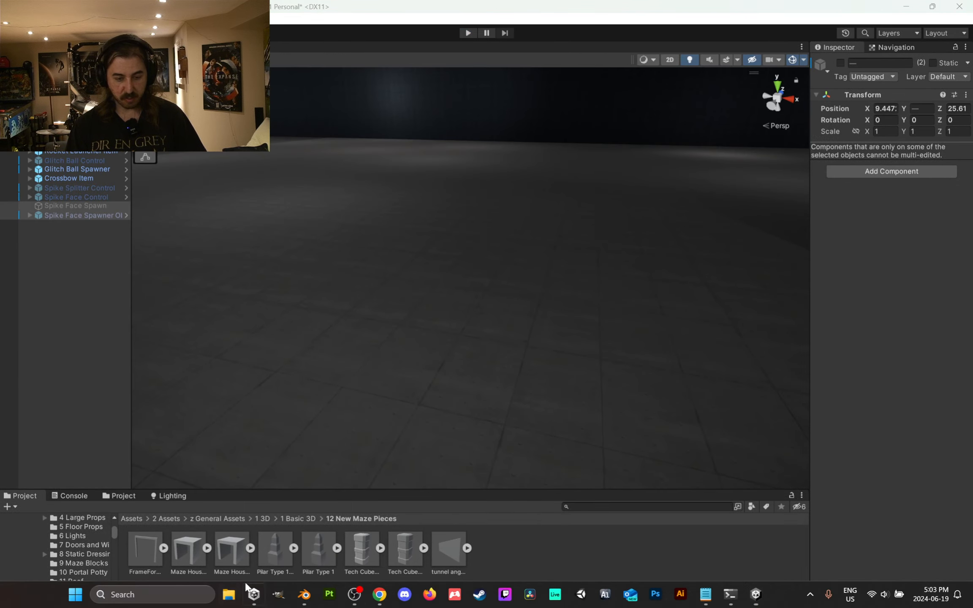
left_click(229, 595)
left_click_drag(423, 134, 0, 156)
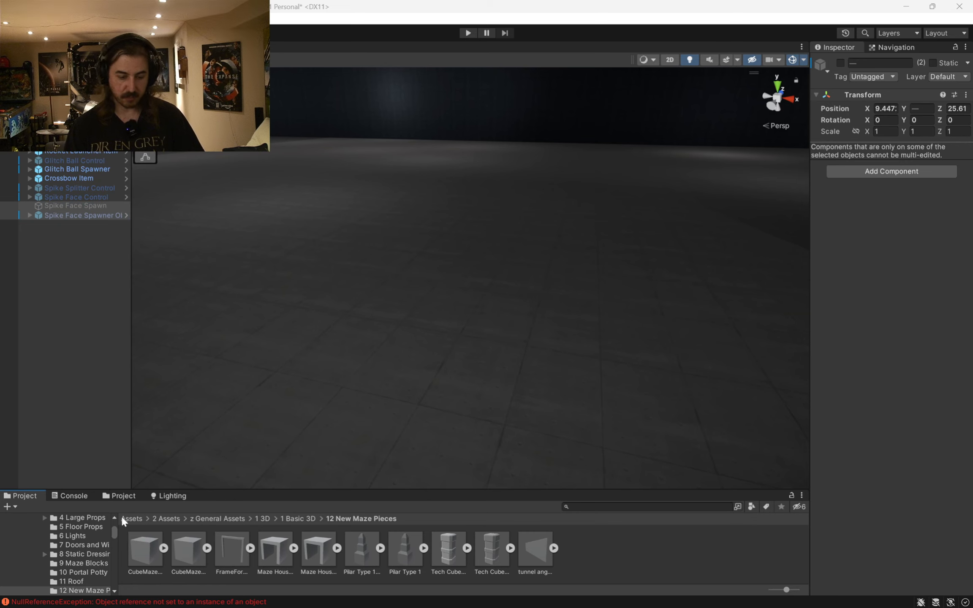
- Place the intact CubeMazeBlocker model in the scene and raise it above the floor to about Y -28.3
left_click_drag(144, 549, 486, 139)
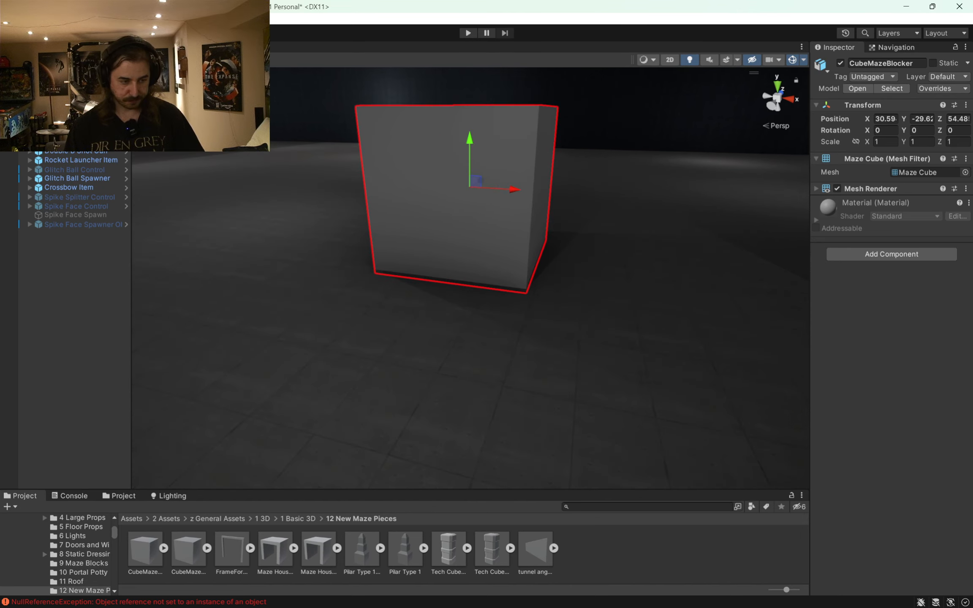
middle_click_drag(434, 173, 412, 202)
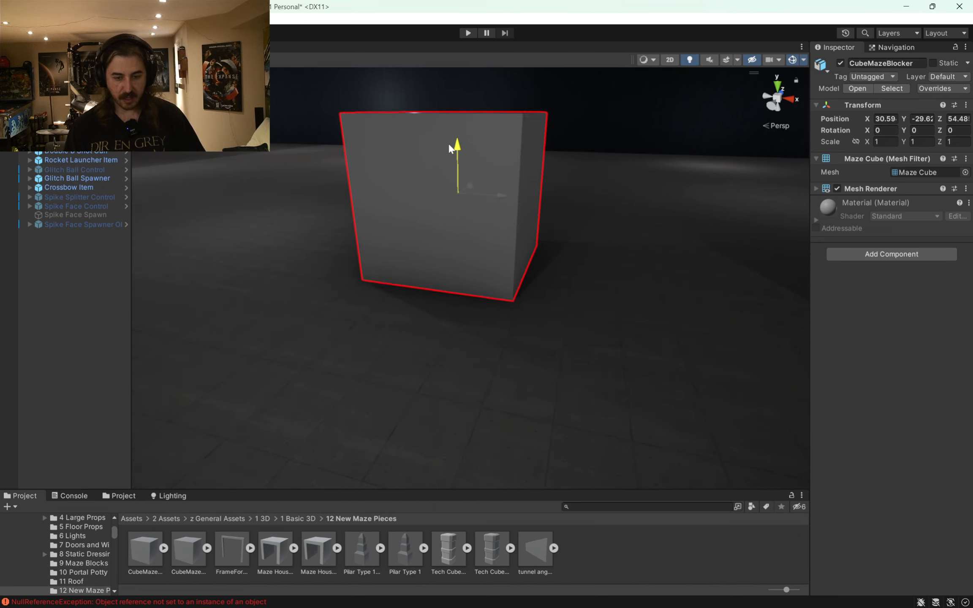
left_click_drag(449, 145, 447, 107)
middle_click_drag(441, 158, 414, 303)
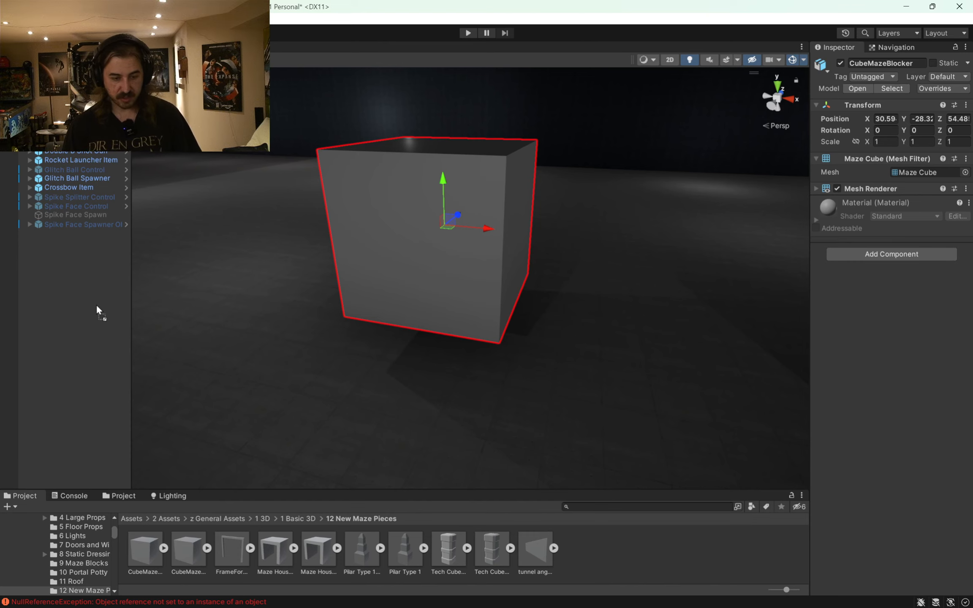
left_click_drag(810, 133, 704, 129)
- Try to set the CubeMazeBlocker's position to X 30 and Y -50, and undo both changes
left_click(840, 117)
scroll(533, 87, "down", 2)
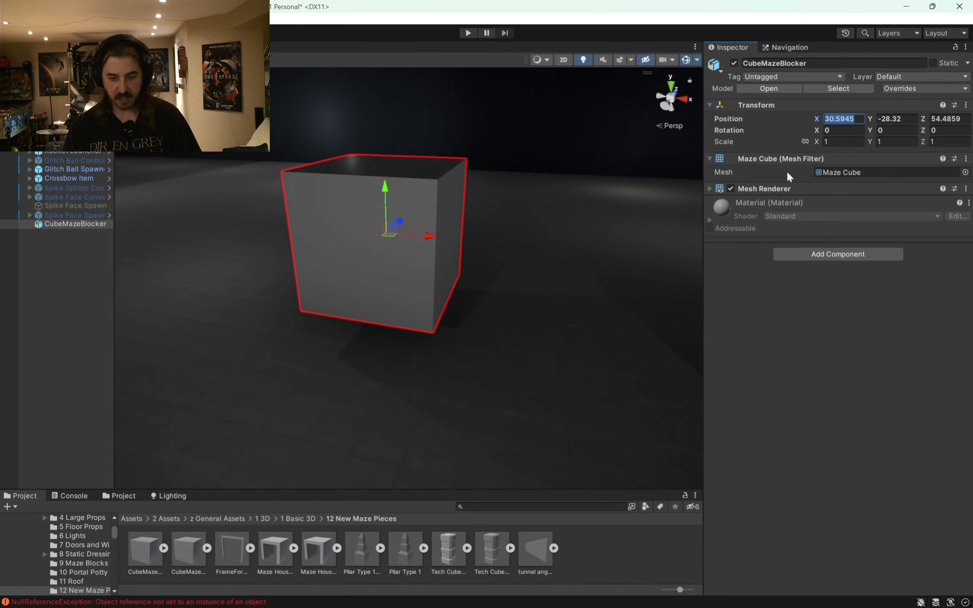
left_click(838, 119)
key("BackSpace")
left_click(904, 120)
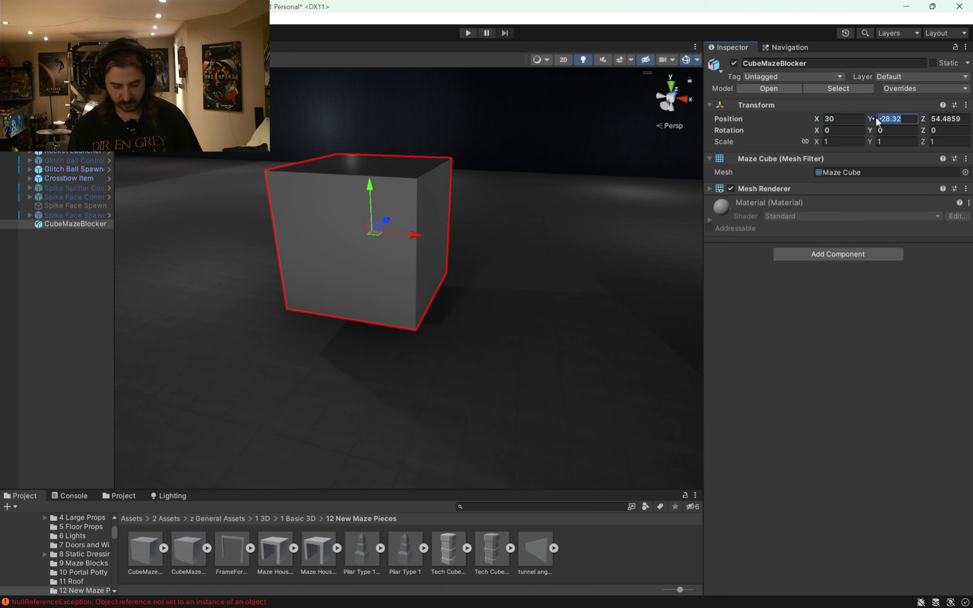
type("-59")
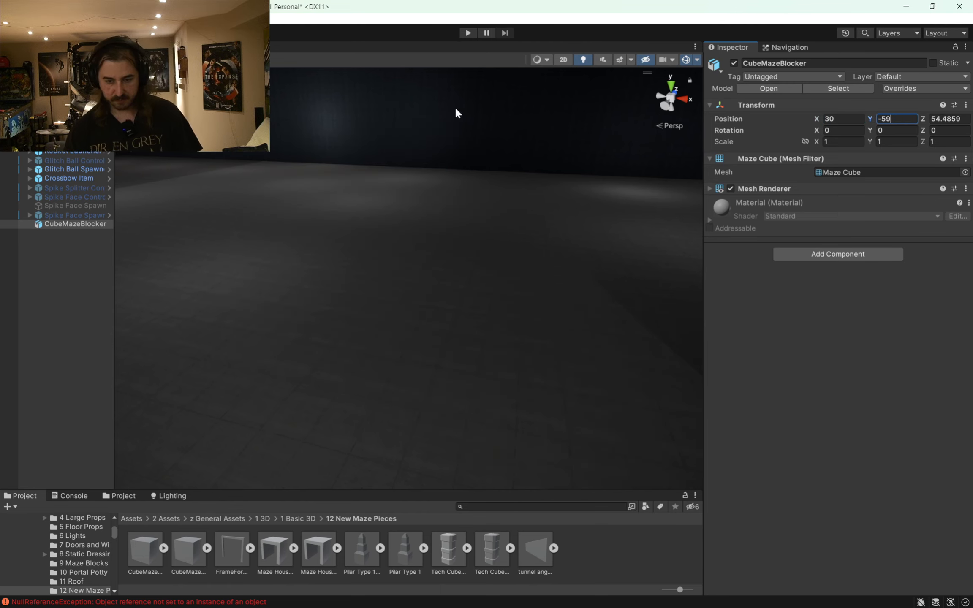
type("0")
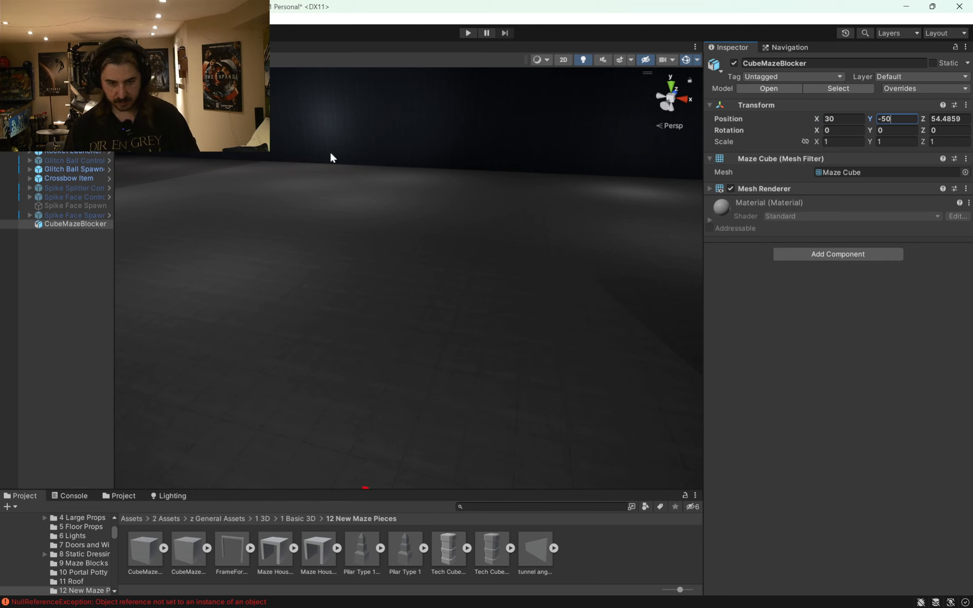
double_click(58, 223)
middle_click_drag(436, 230, 419, 259)
scroll(419, 259, "down", 4)
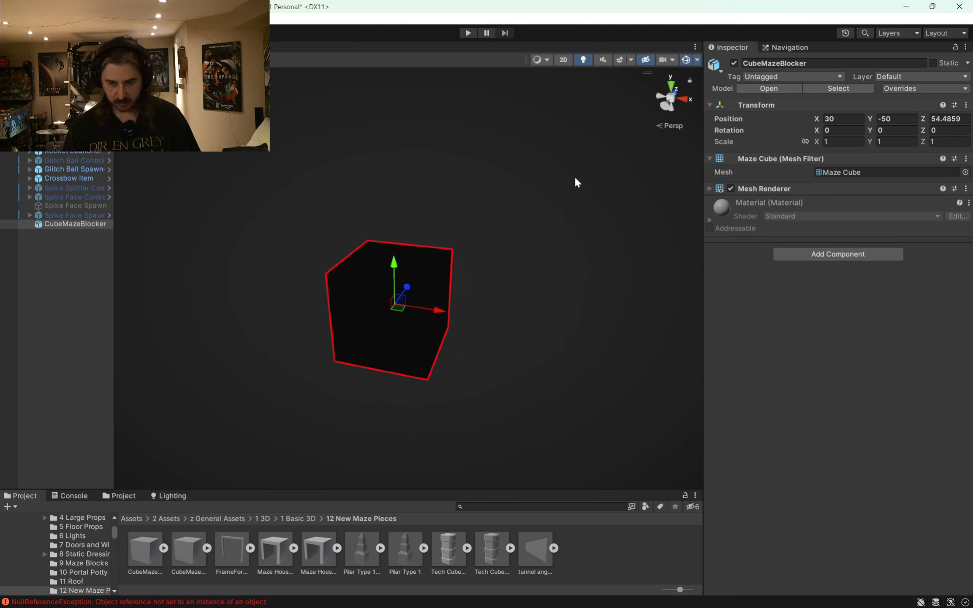
key("ctrl+z")
key("ctrl+z")
- Set the CubeMazeBlocker's position to X 30, Y -26, Z 50
double_click(64, 226)
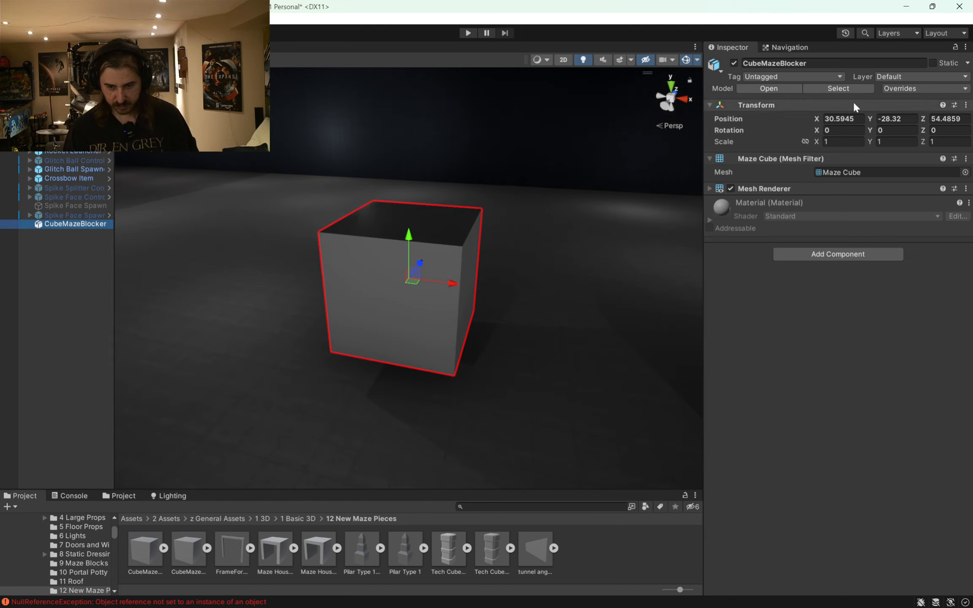
left_click(857, 118)
type("30")
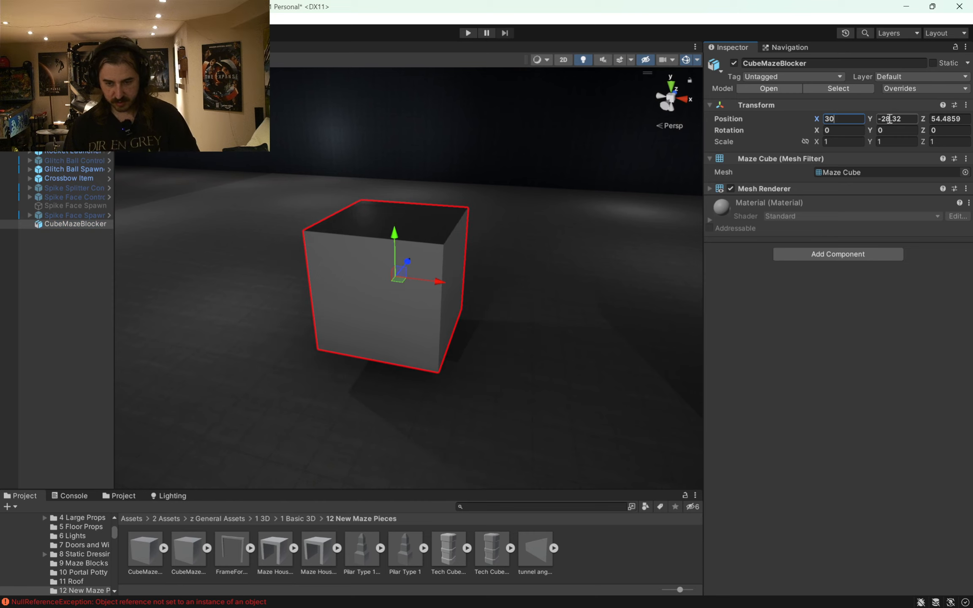
type("-30")
left_click_drag(409, 190, 409, 142)
left_click_drag(885, 119, 889, 119)
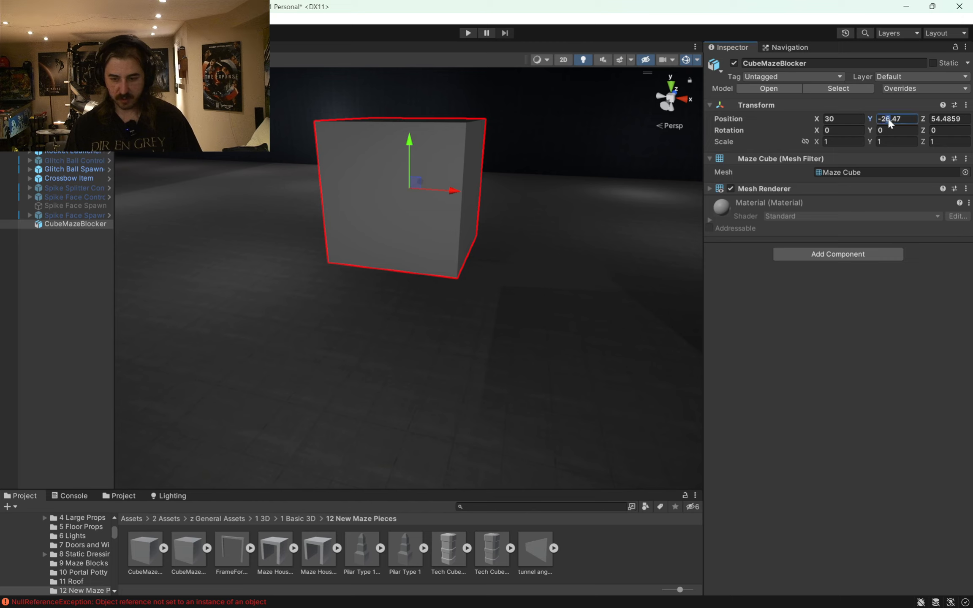
type("6")
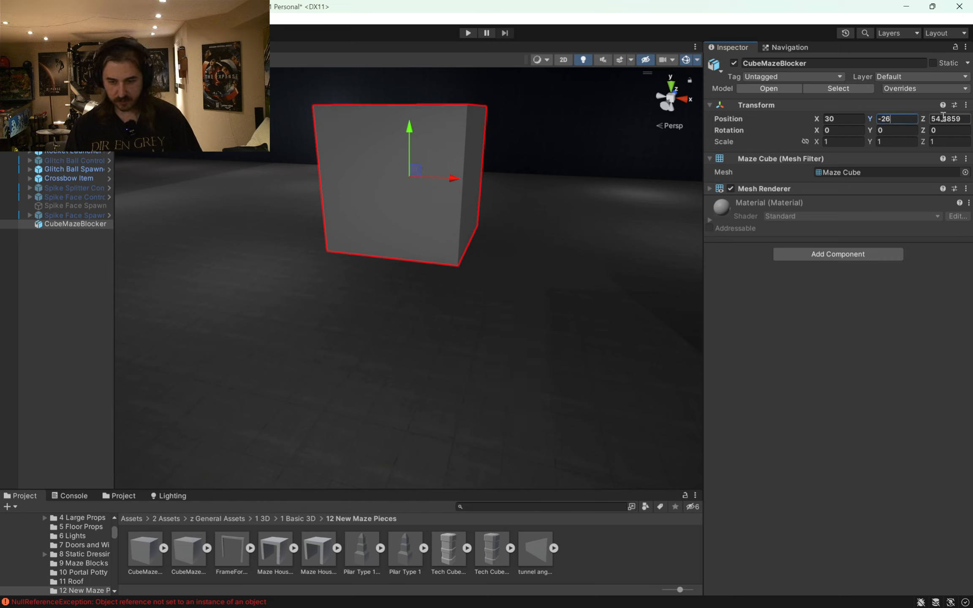
left_click(940, 119)
type("50")
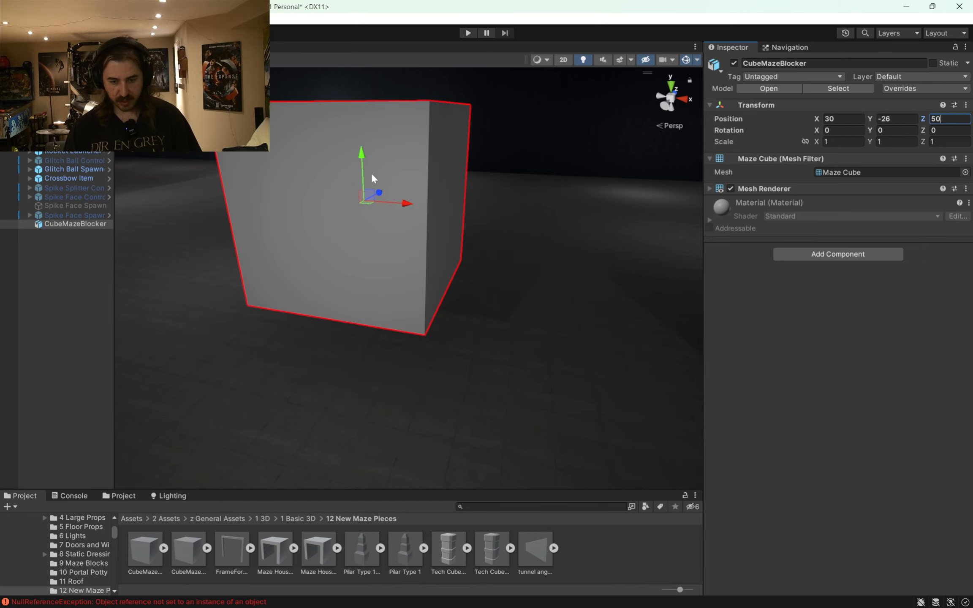
scroll(374, 182, "down", 3)
left_click(58, 266)
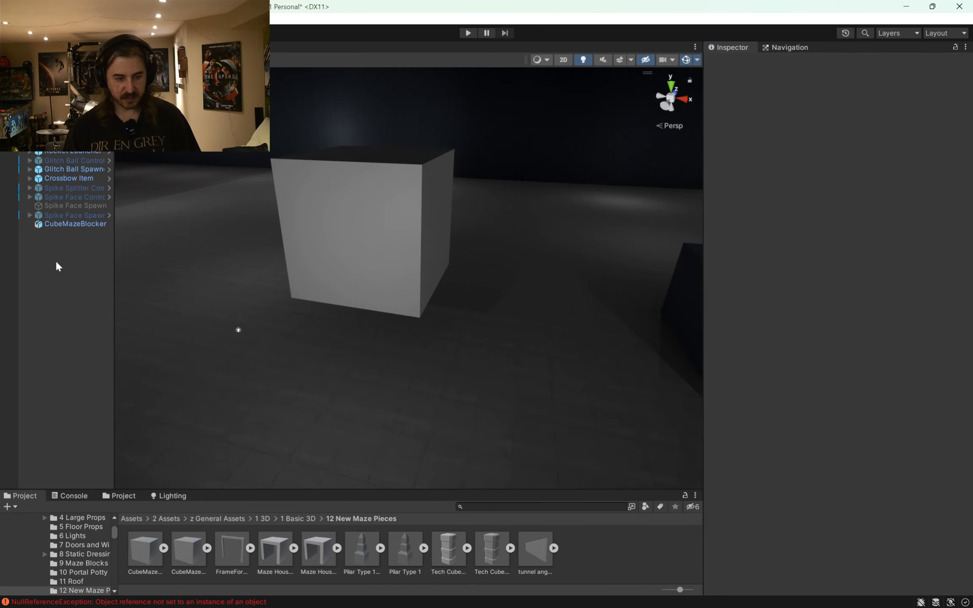
left_click(118, 241)
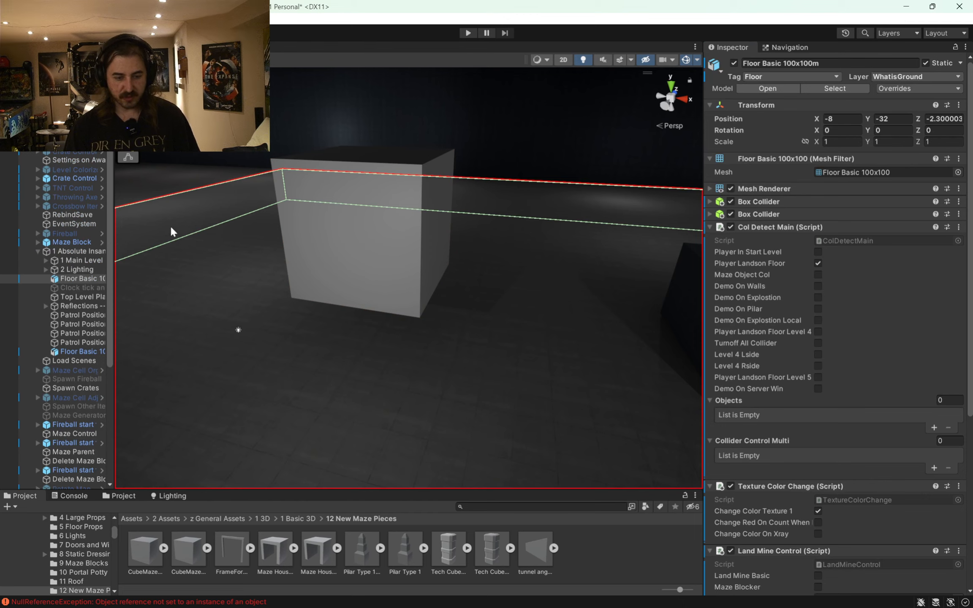
key("ctrl+z")
key("ctrl+z")
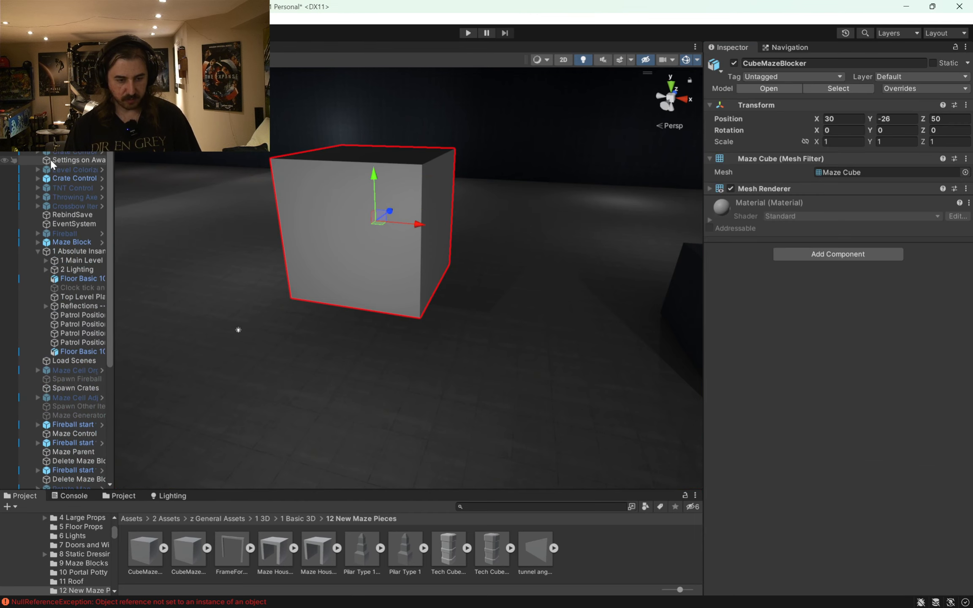
right_click(58, 226)
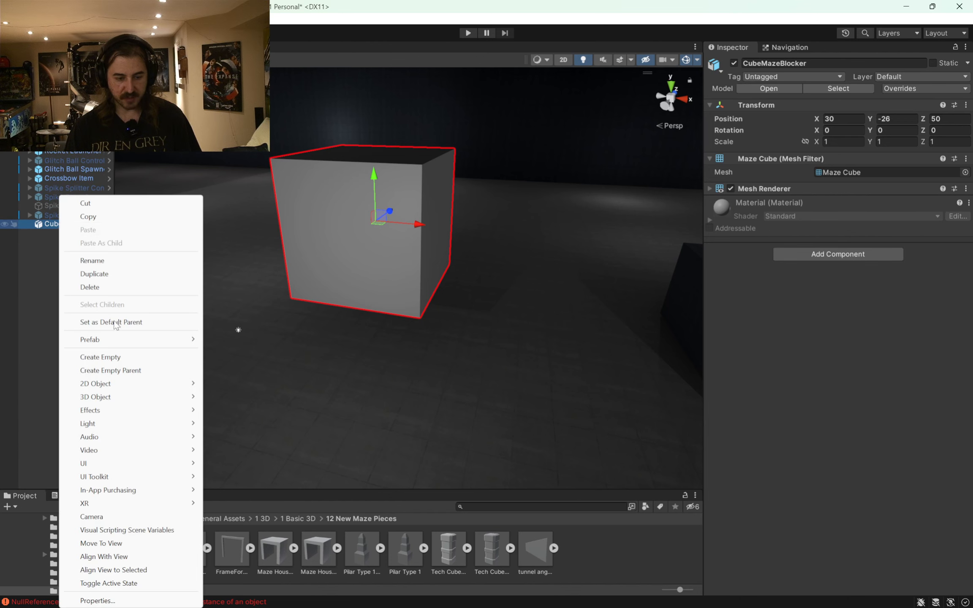
left_click(126, 359)
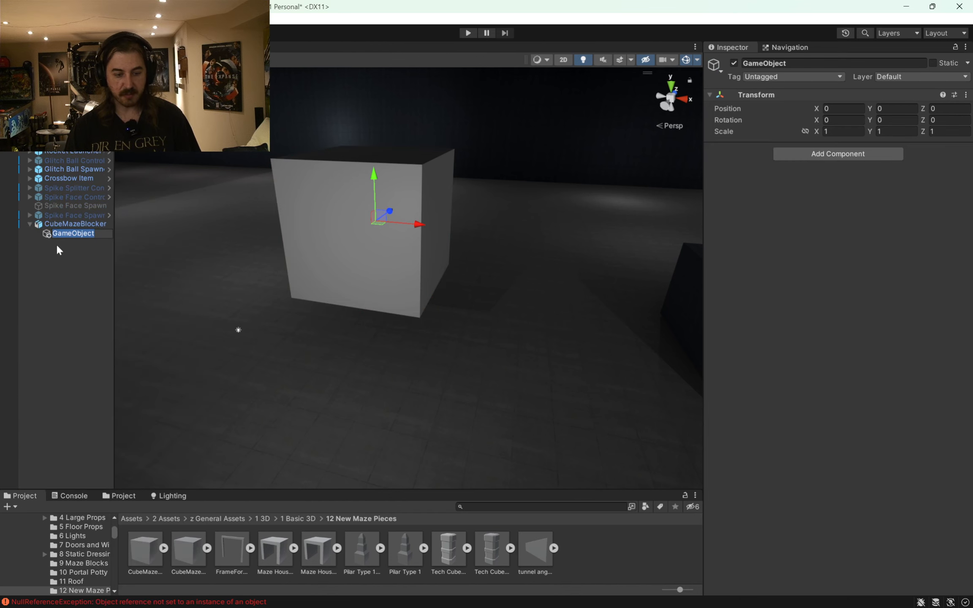
key("ctrl+z")
- Create an empty parent for the CubeMazeBlocker and name it Cube Maze Control
right_click(61, 228)
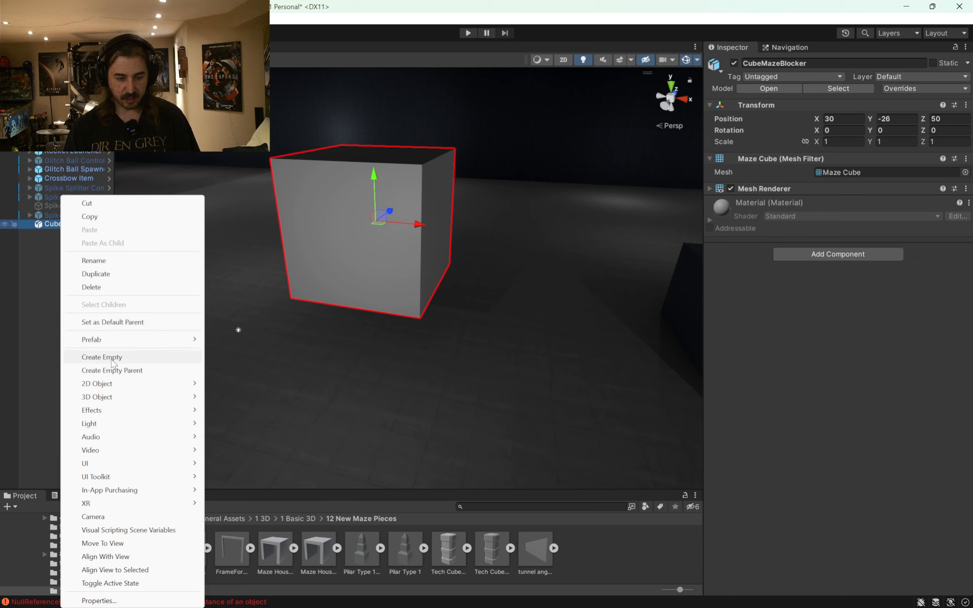
left_click(112, 371)
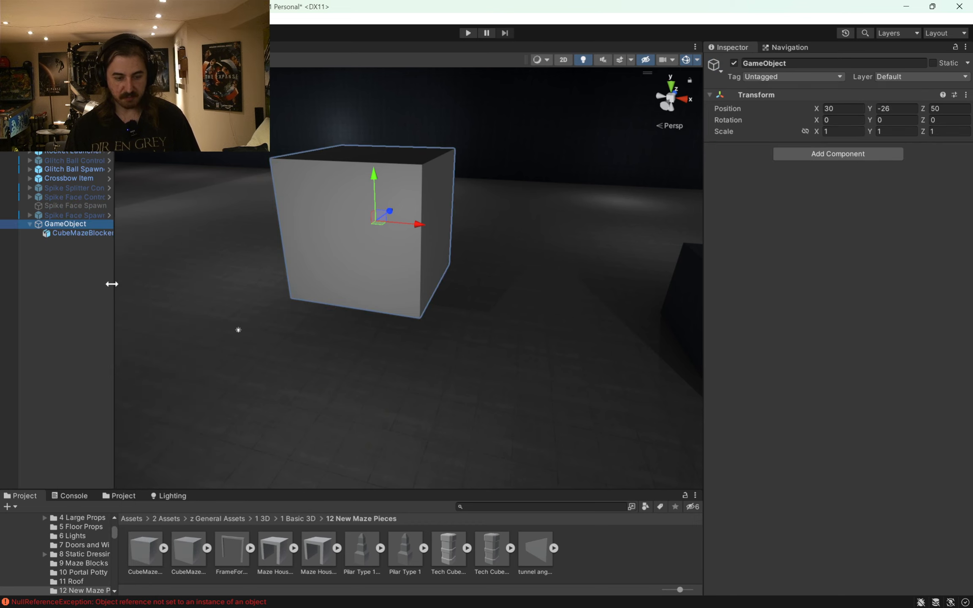
left_click_drag(111, 284, 205, 286)
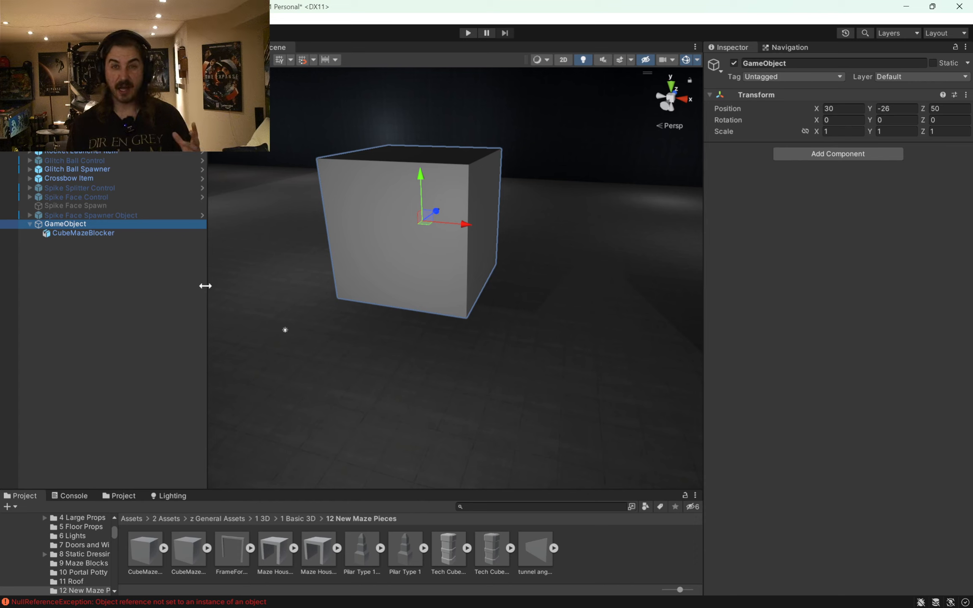
left_click(57, 225)
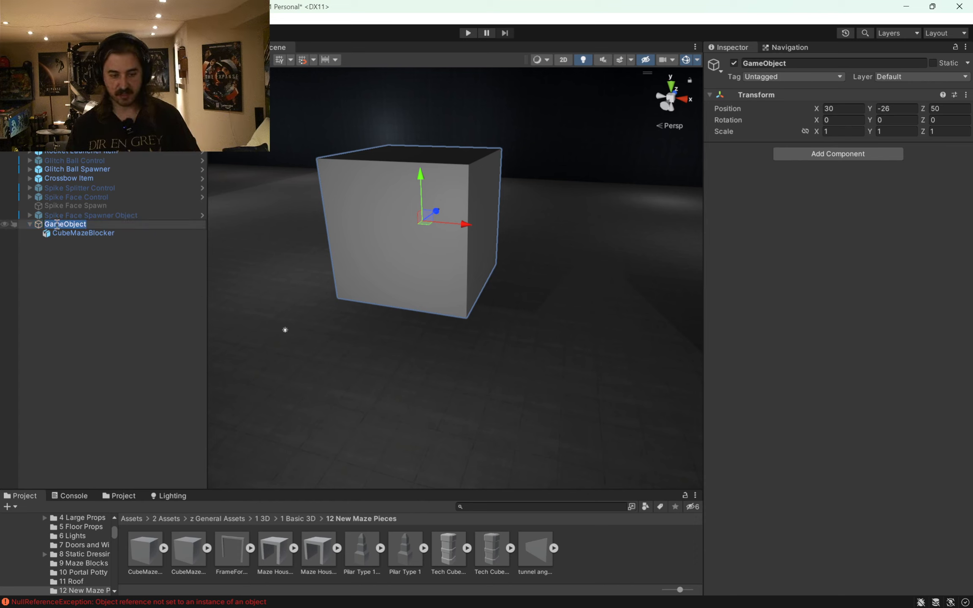
key("BackSpace")
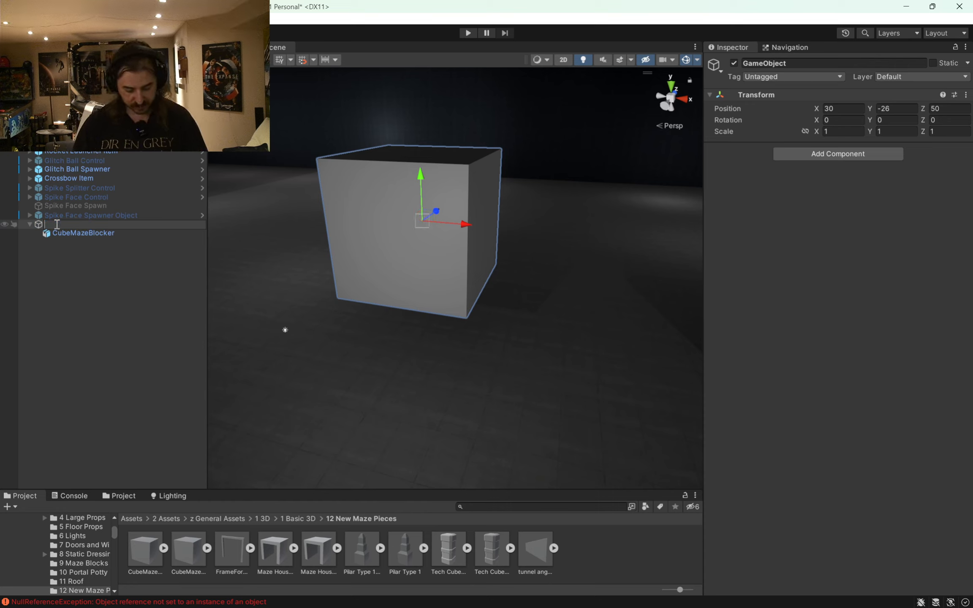
type("Maze Control")
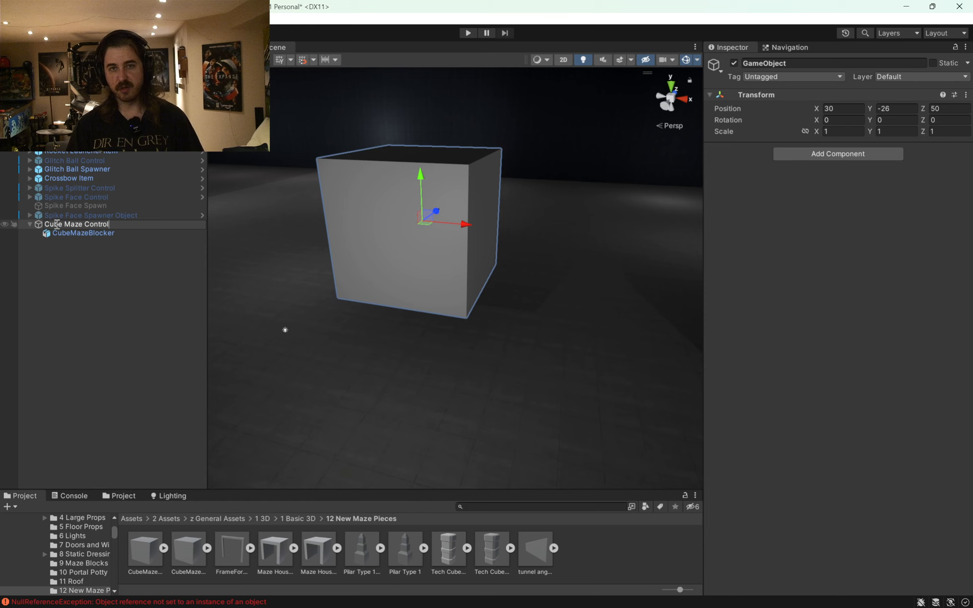
key("Return")
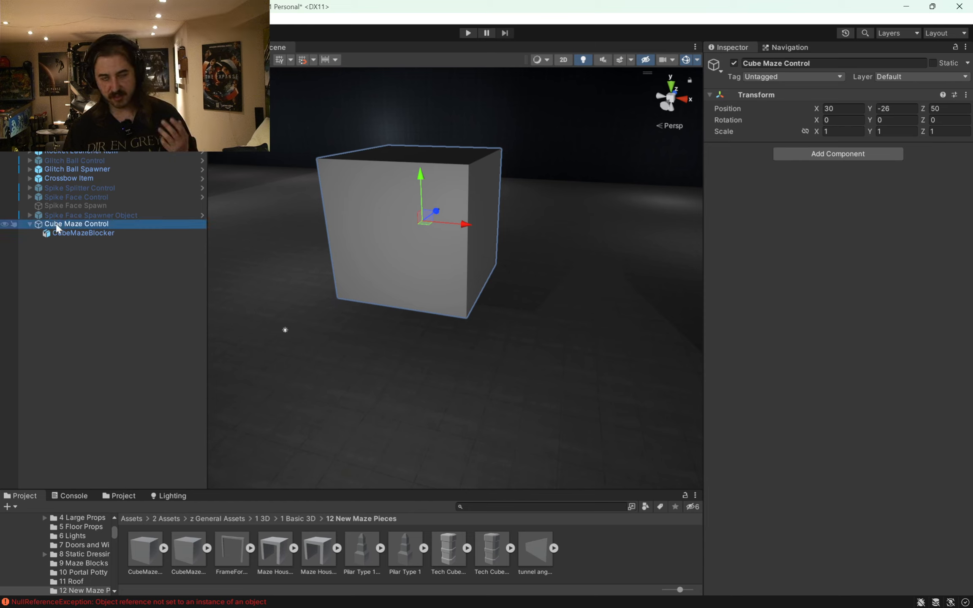
- Add the CubeMazeBlockerBroken model from the 12 New Maze Pieces folder as a child of Cube Maze Control
left_click(59, 256)
left_click(188, 549)
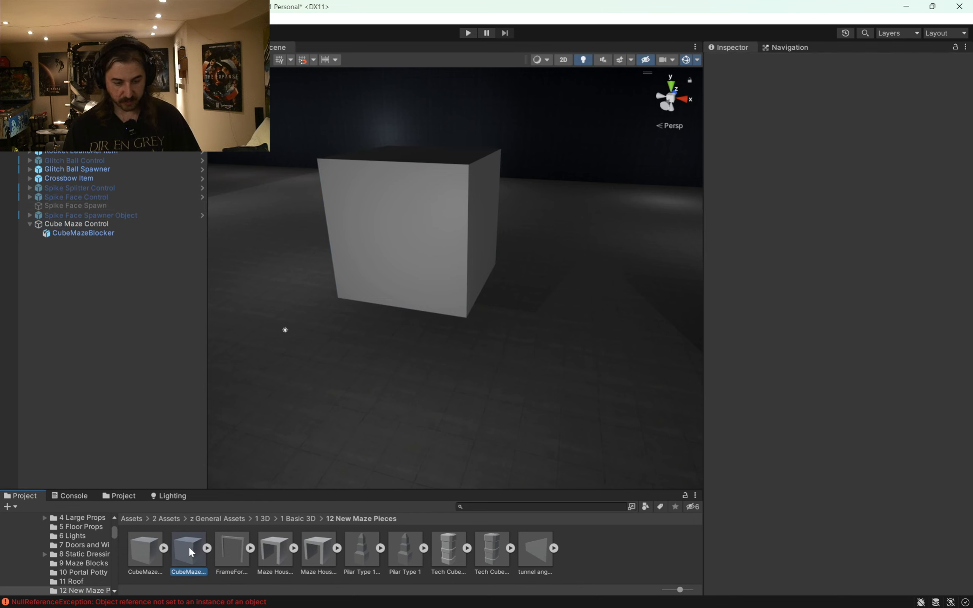
scroll(118, 550, "down", 5)
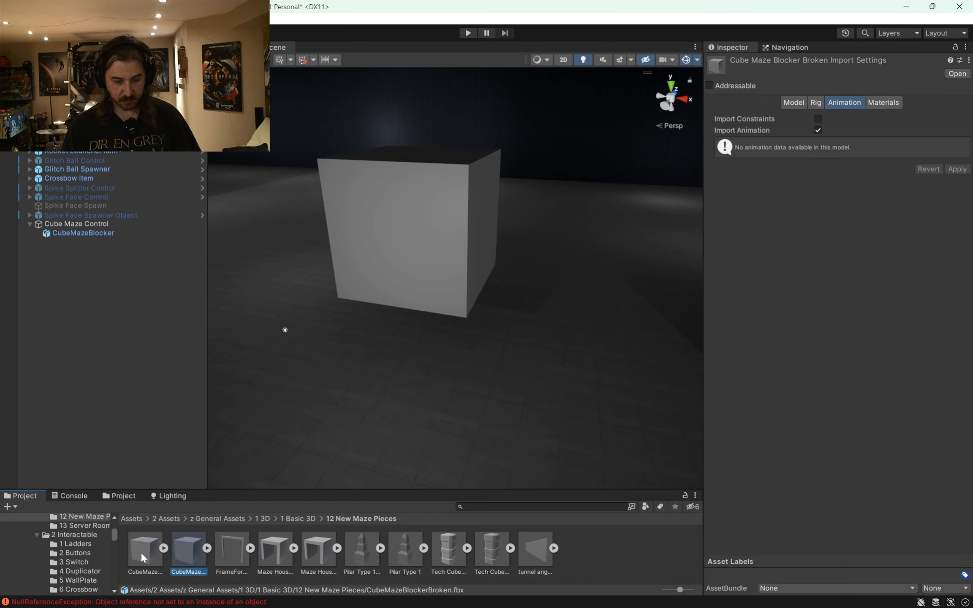
left_click_drag(189, 557, 113, 227)
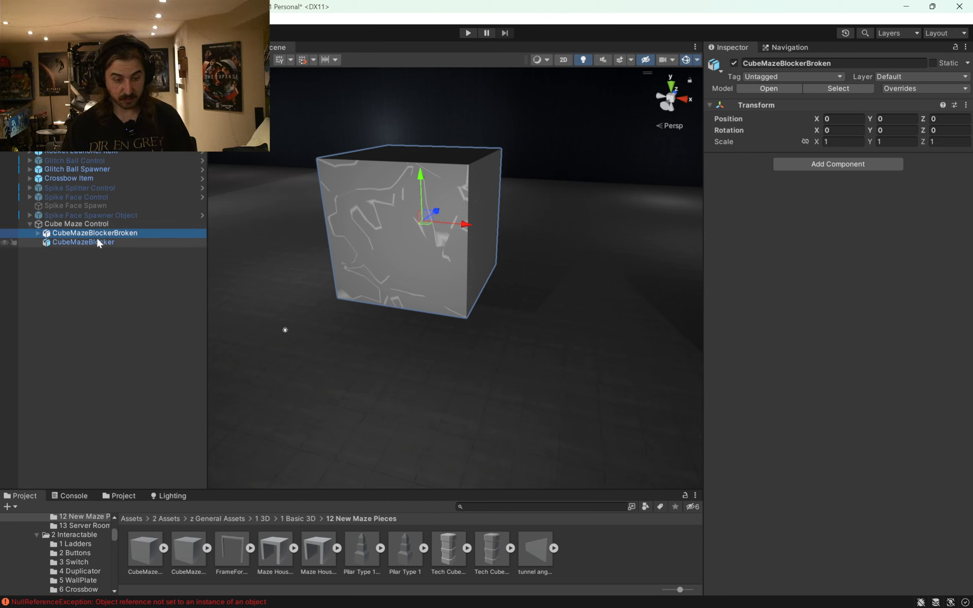
left_click(37, 232)
left_click(38, 233)
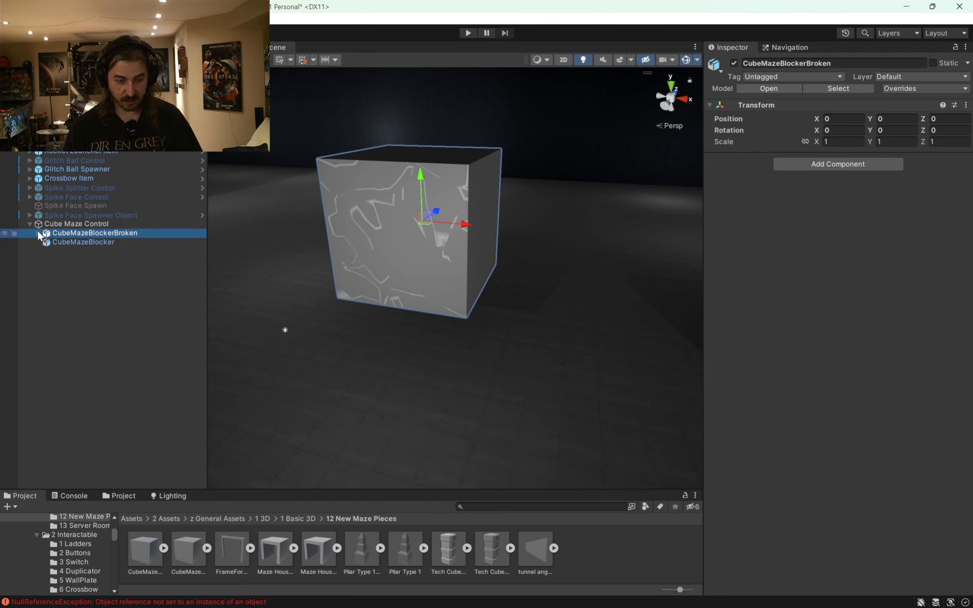
- Try moving the intact CubeMazeBlocker aside to about X 8.64, and undo the move
left_click(63, 242)
left_click_drag(465, 224, 719, 236)
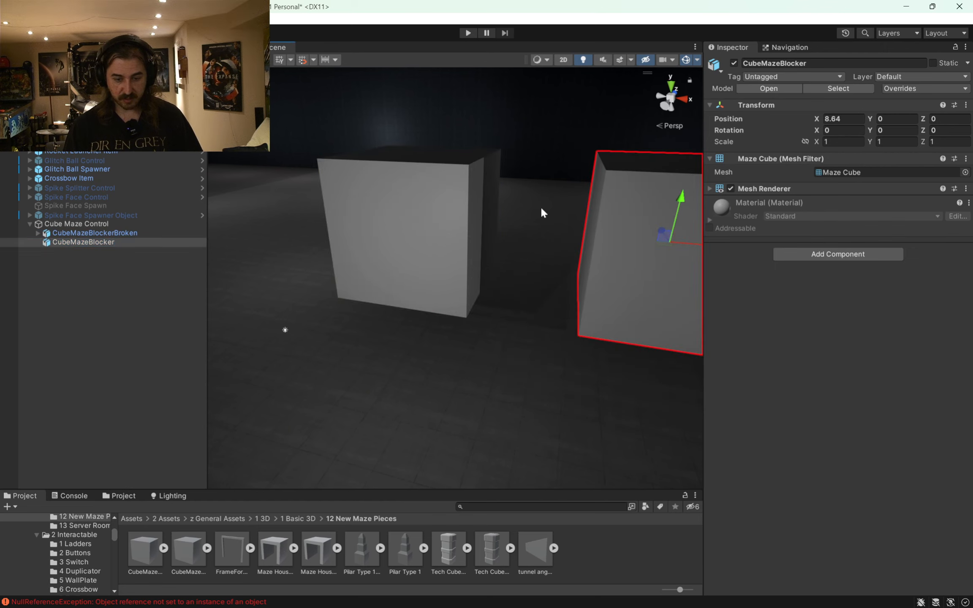
key("ctrl+z")
- Reorder CubeMazeBlockerBroken below CubeMazeBlocker within Cube Maze Control, and deactivate the intact CubeMazeBlocker
left_click(38, 233)
left_click(69, 242)
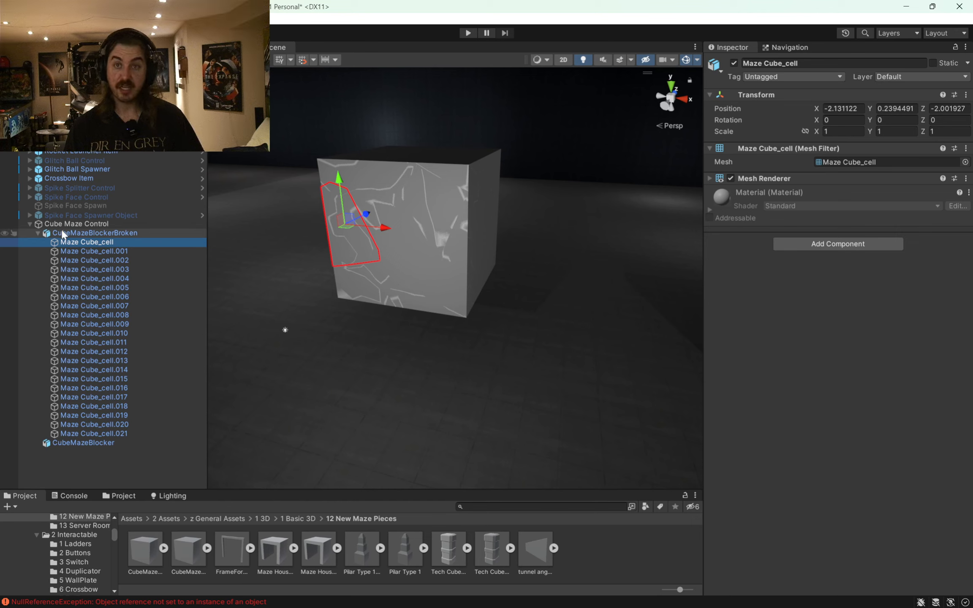
left_click(58, 235)
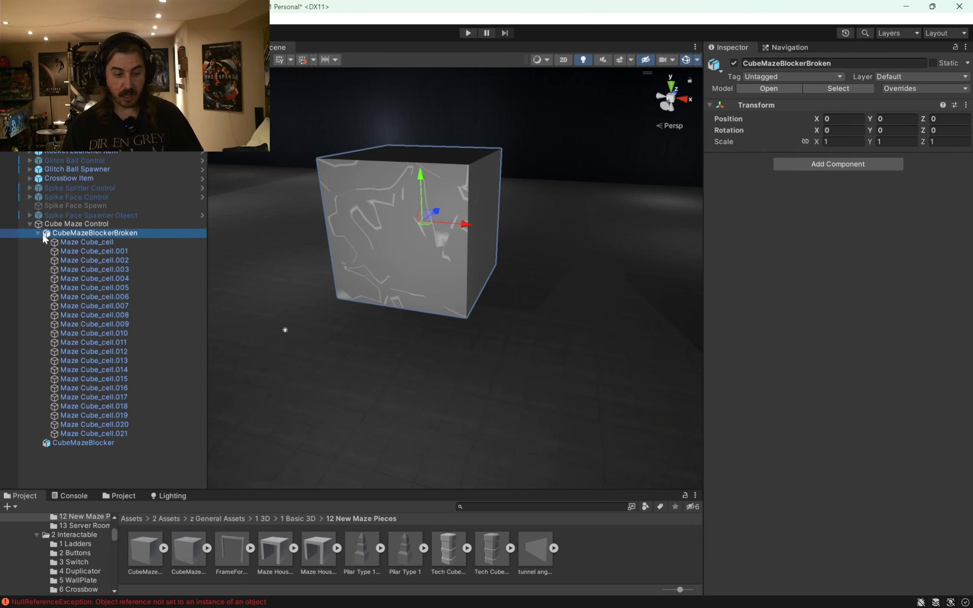
left_click(38, 233)
left_click_drag(66, 233, 61, 245)
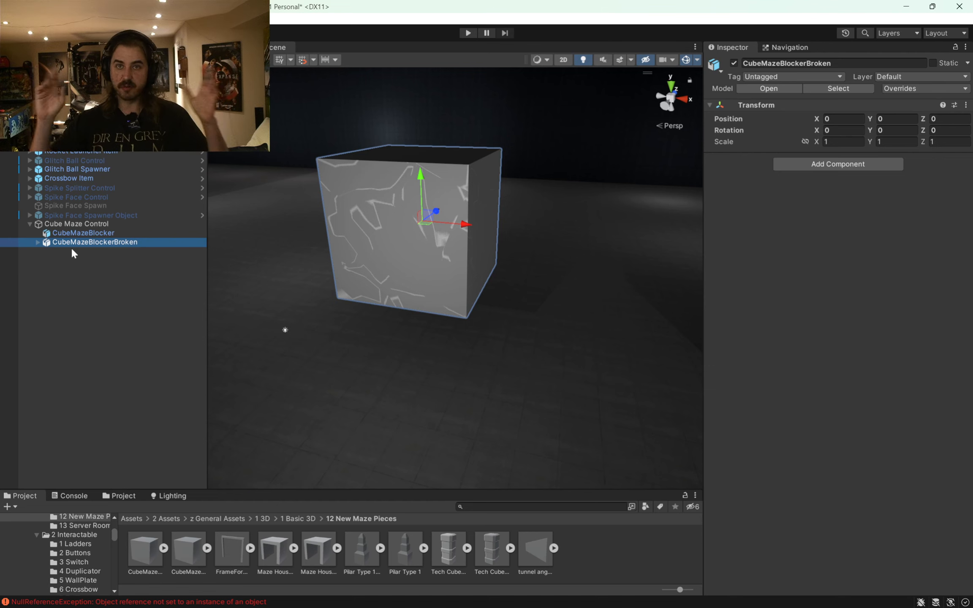
left_click(63, 233)
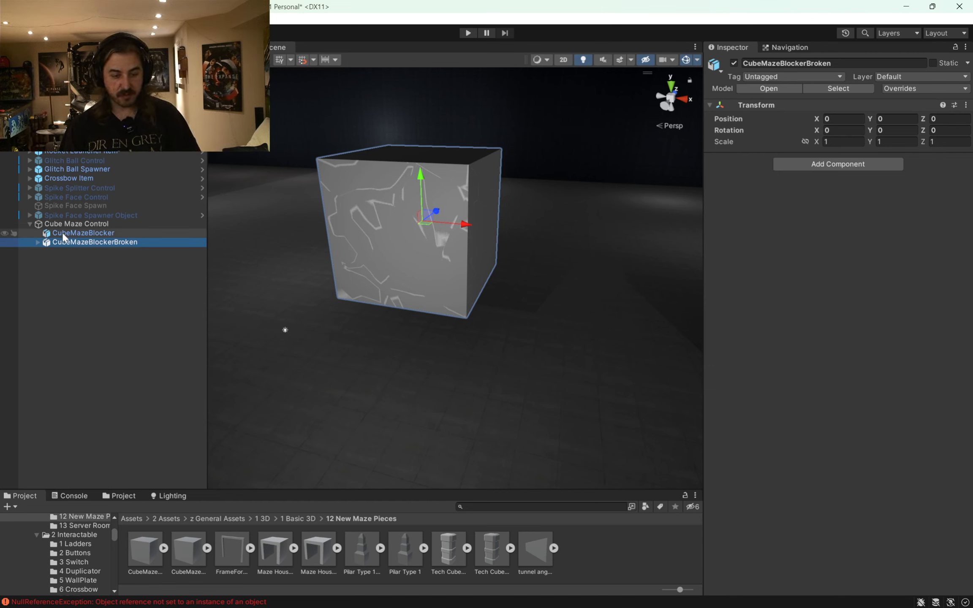
left_click(736, 62)
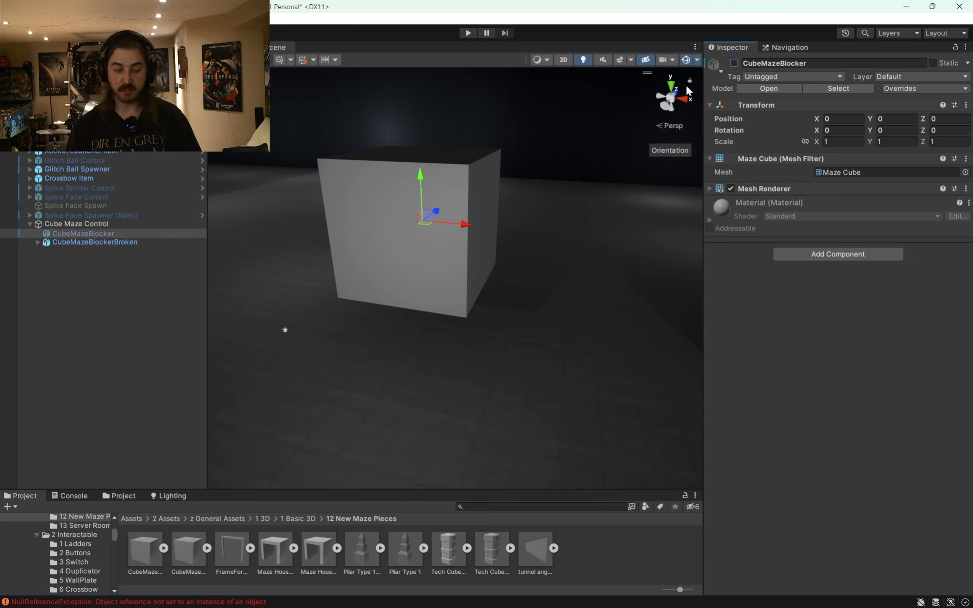
- Select all the fractured pieces of CubeMazeBlockerBroken, from Maze Cube_cell through Maze Cube_cell.021
left_click(38, 242)
left_click(79, 251)
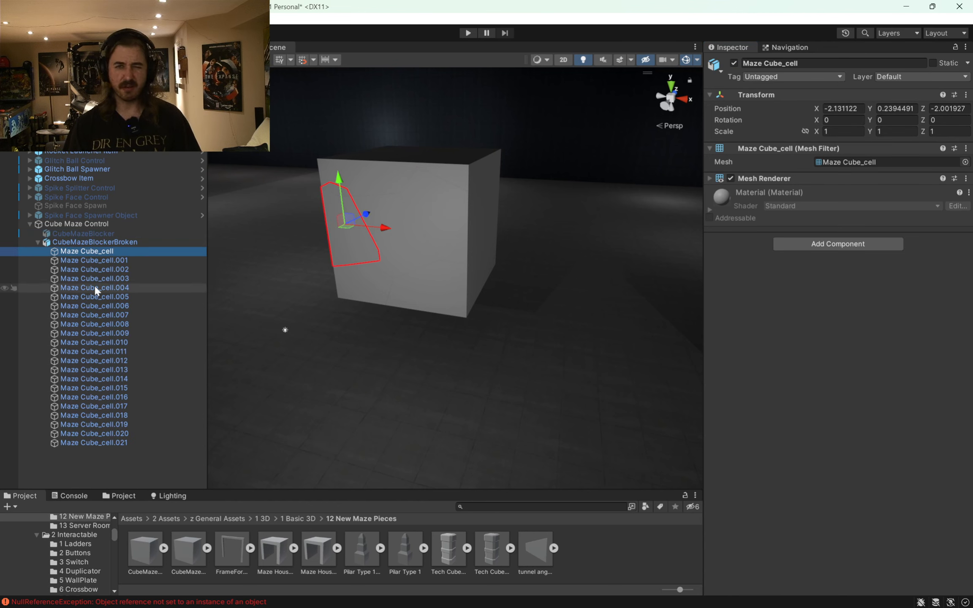
left_click(101, 440, "shift")
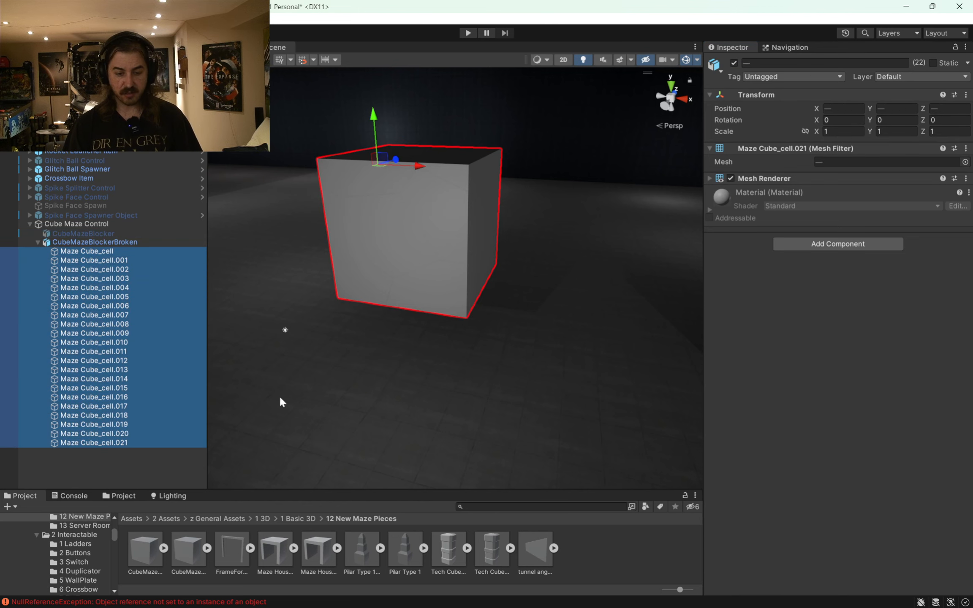
- Try a Box Collider on all the selected cube pieces, and undo the addition
left_click(839, 244)
key("Return")
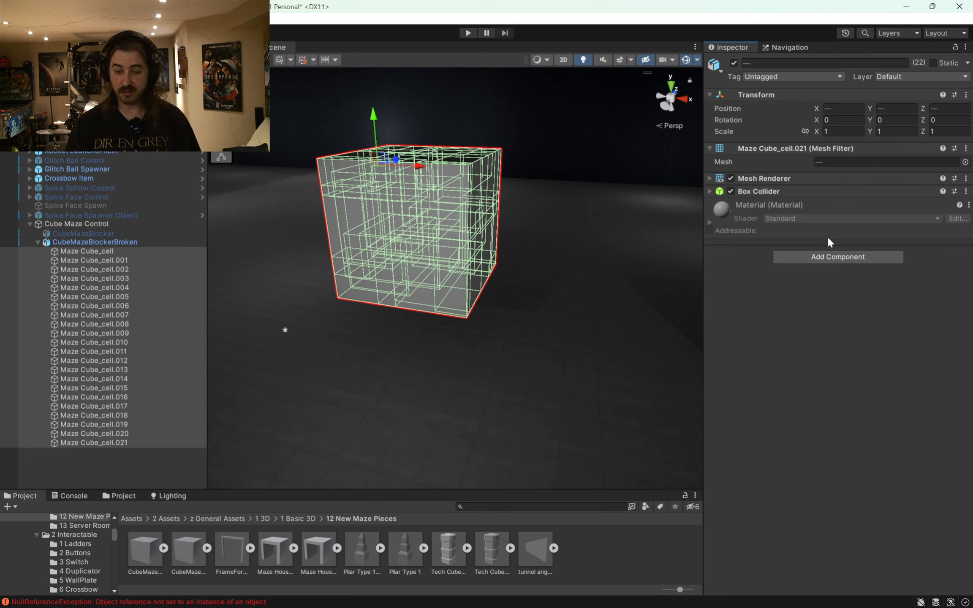
key("ctrl+z")
- Try a Mesh Collider with Convex enabled on all the selected cube pieces, and undo both changes
left_click(814, 245)
type("mesh")
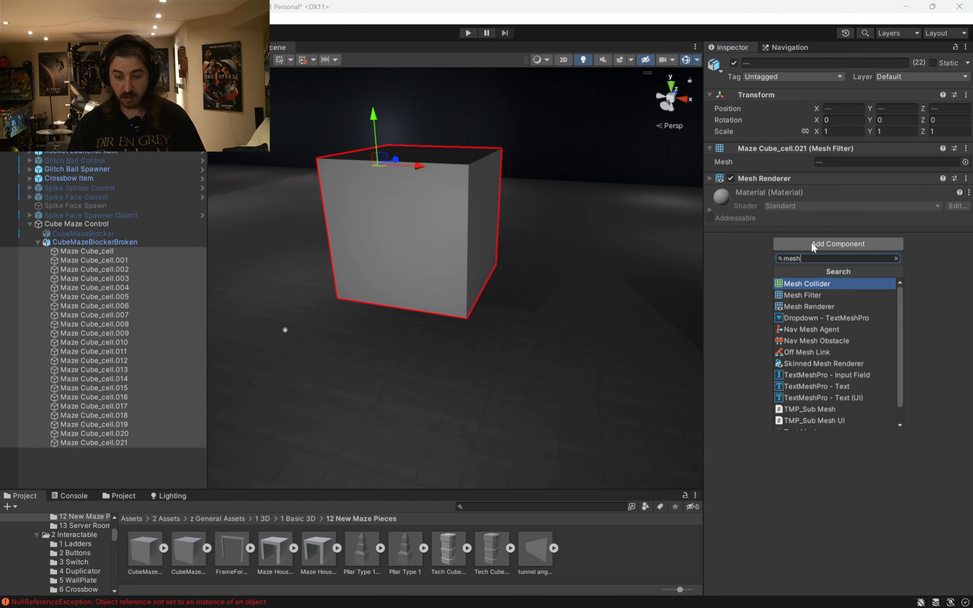
key("Return")
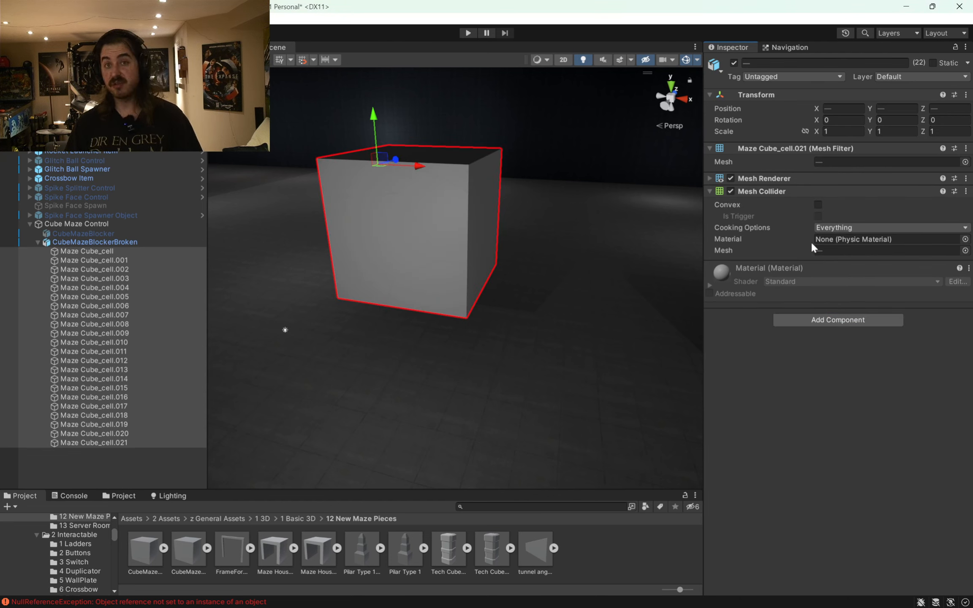
left_click(818, 204)
scroll(398, 279, "down", 3)
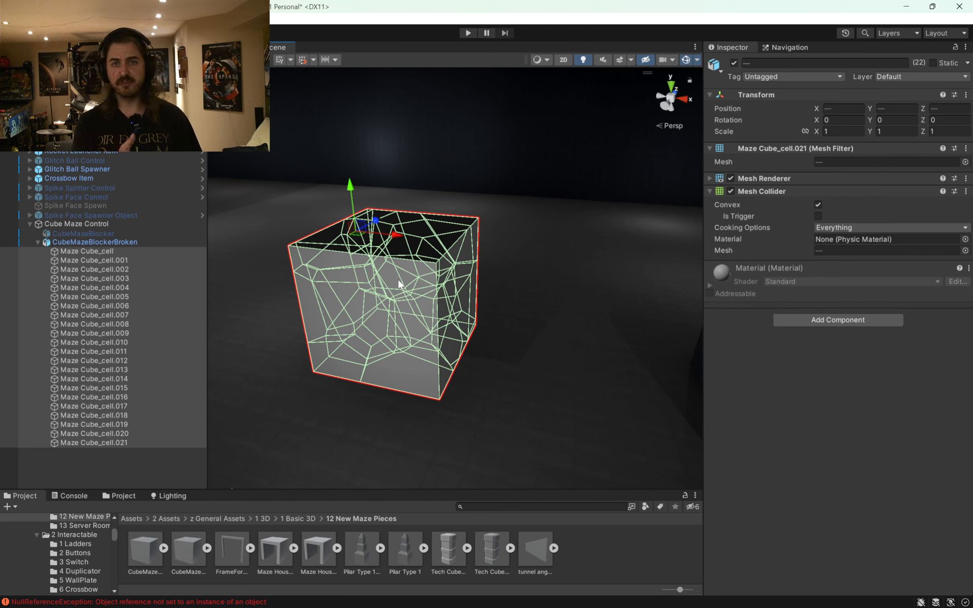
key("ctrl+z")
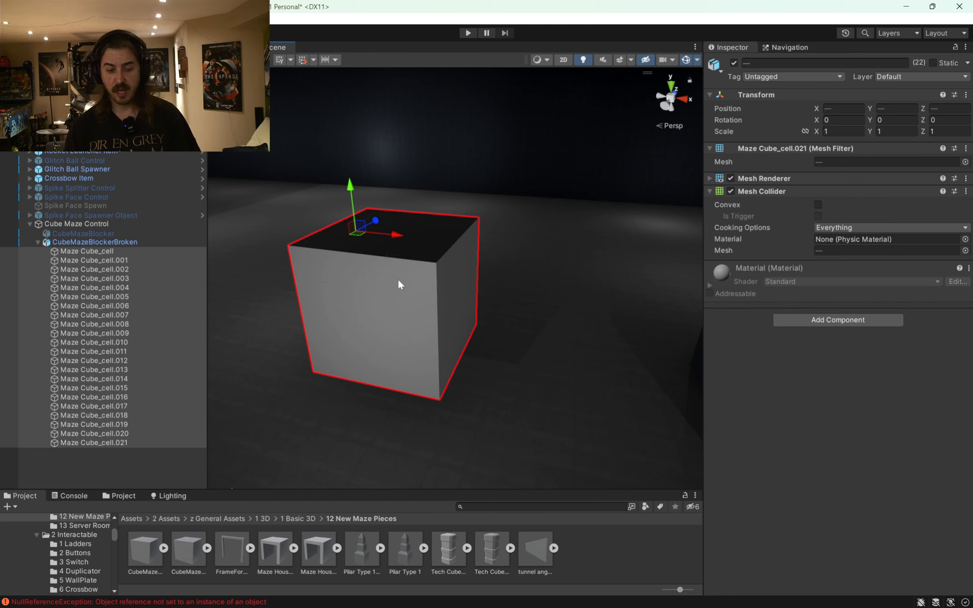
key("ctrl+z")
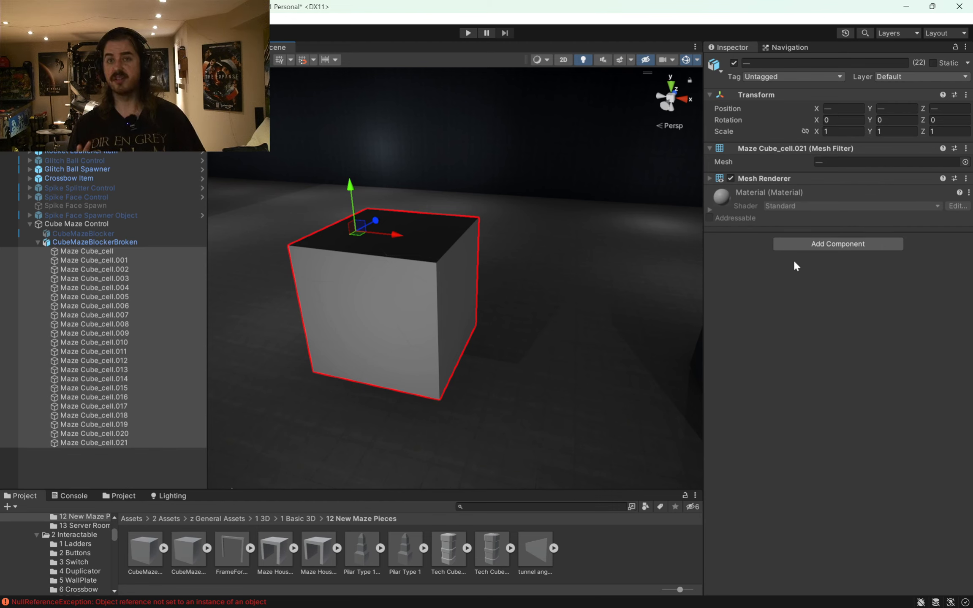
- Add a Box Collider component to all the selected Maze Cube_cell pieces
left_click(887, 244)
type("box")
key("Return")
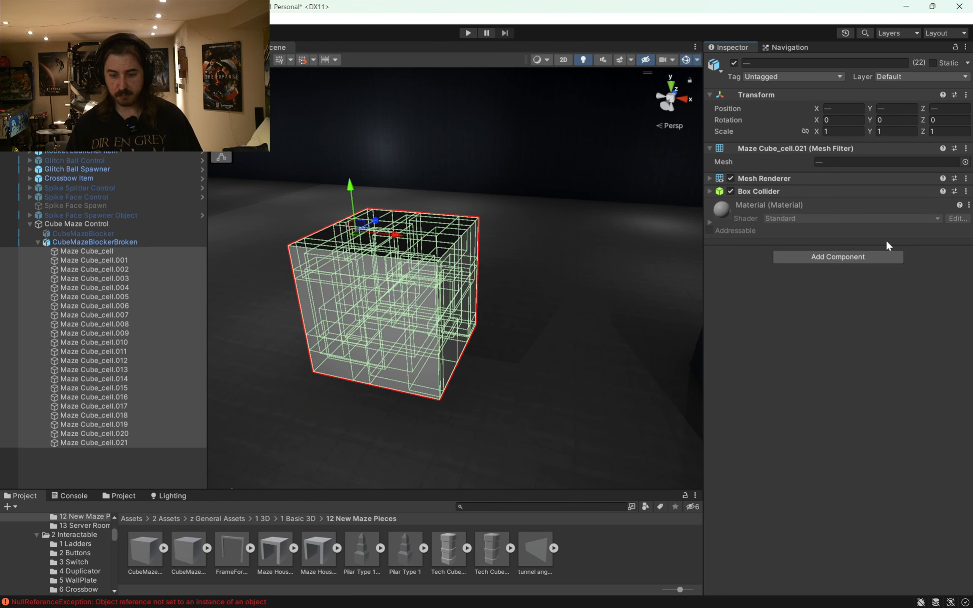
- Add a Rigidbody to all the selected Maze Cube_cell pieces and set its mass to 0.2
left_click(863, 258)
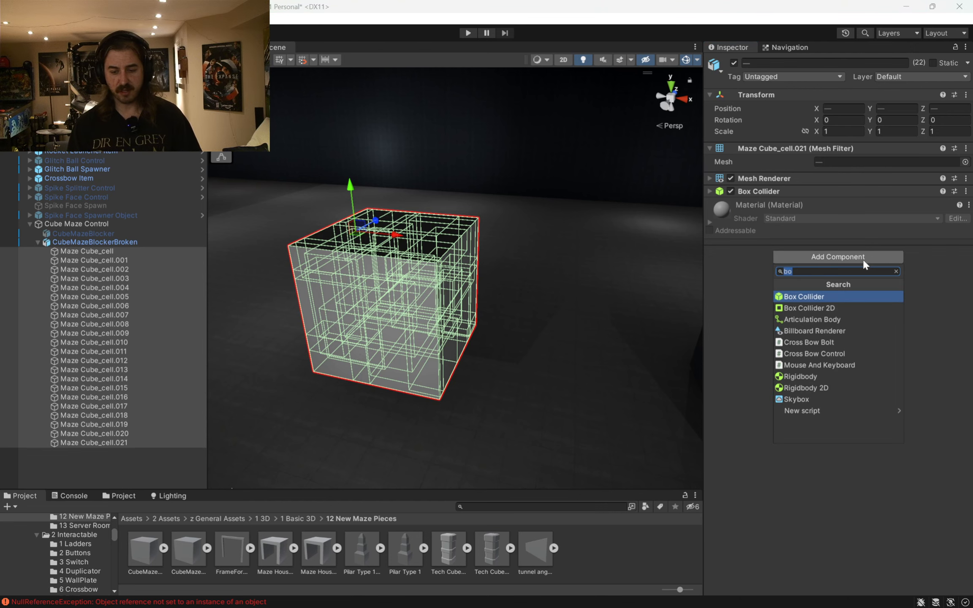
key("BackSpace")
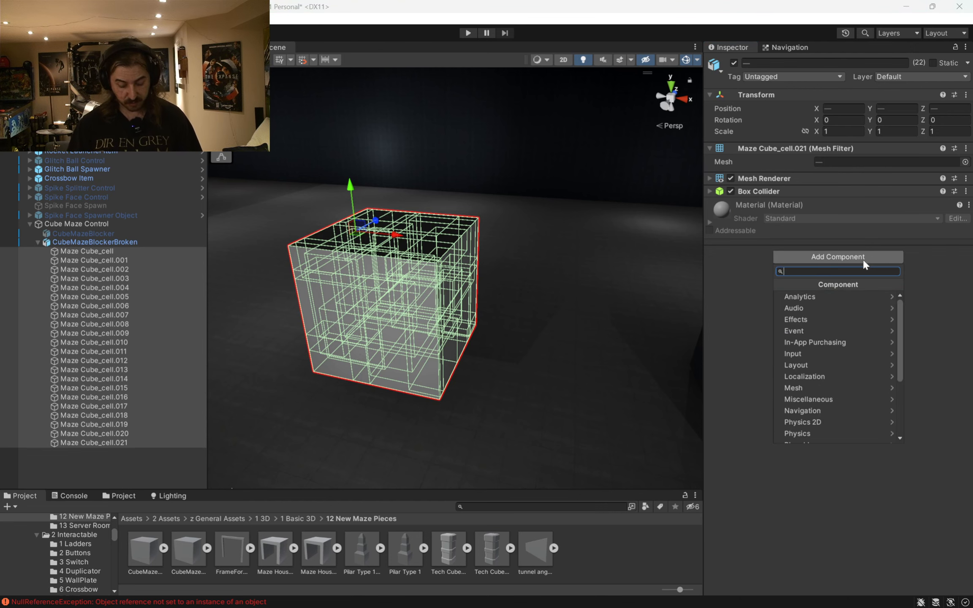
type("ri")
key("Return")
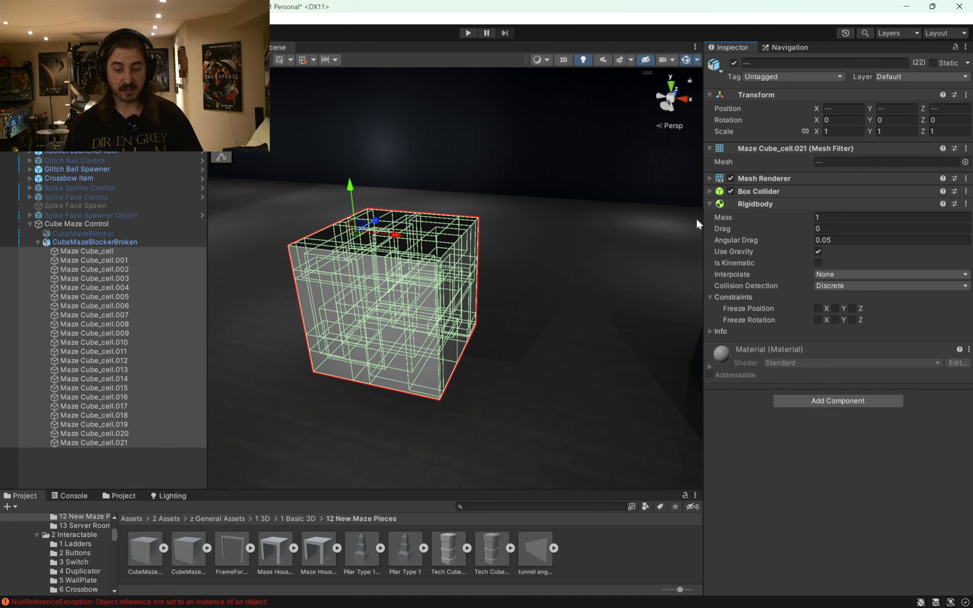
left_click(861, 219)
type("0.")
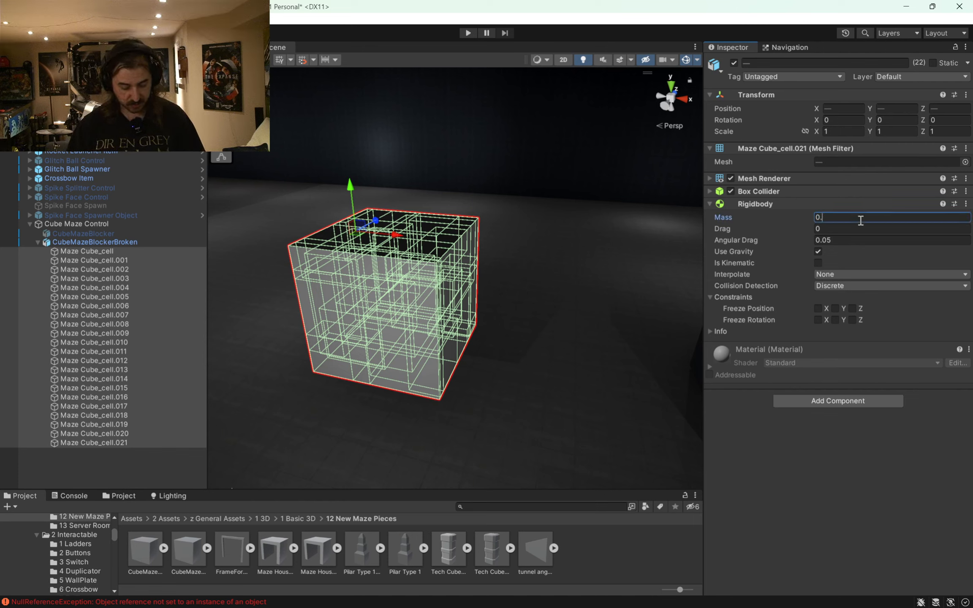
type("2")
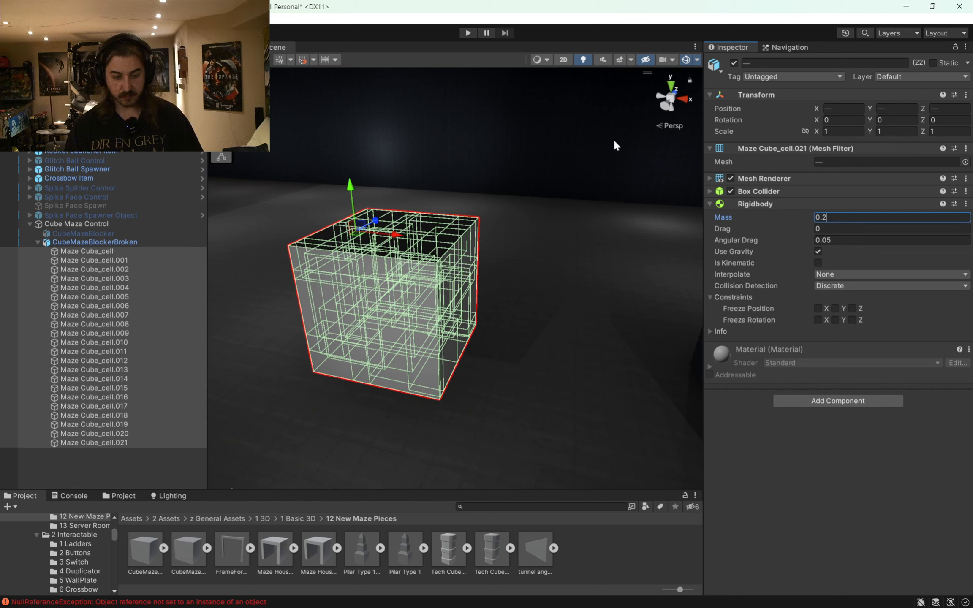
- Select CubeMazeBlockerBroken and dock the Scene view beside a narrow Game view so both are visible together
left_click(72, 244)
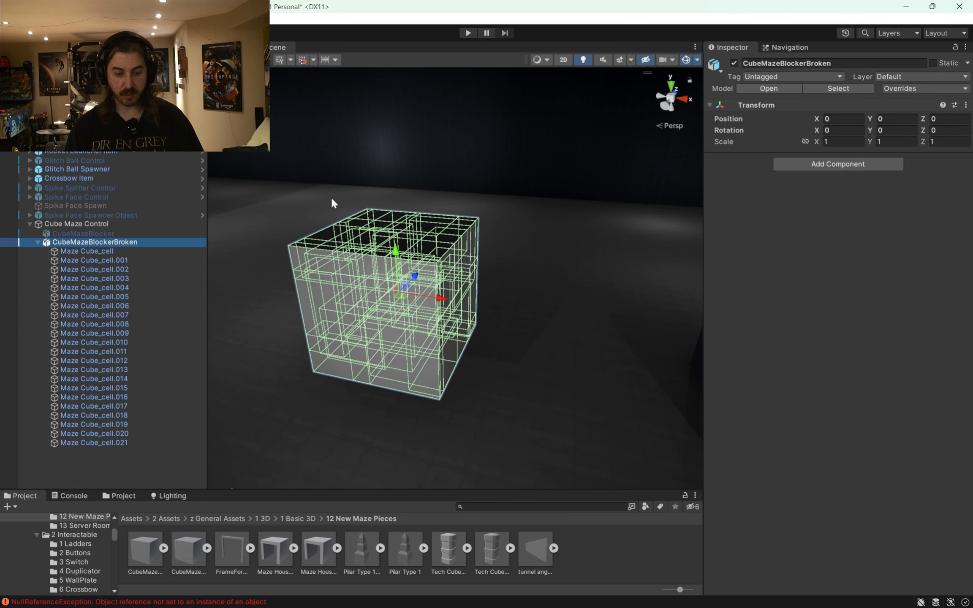
scroll(332, 186, "down", 5)
left_click(230, 47)
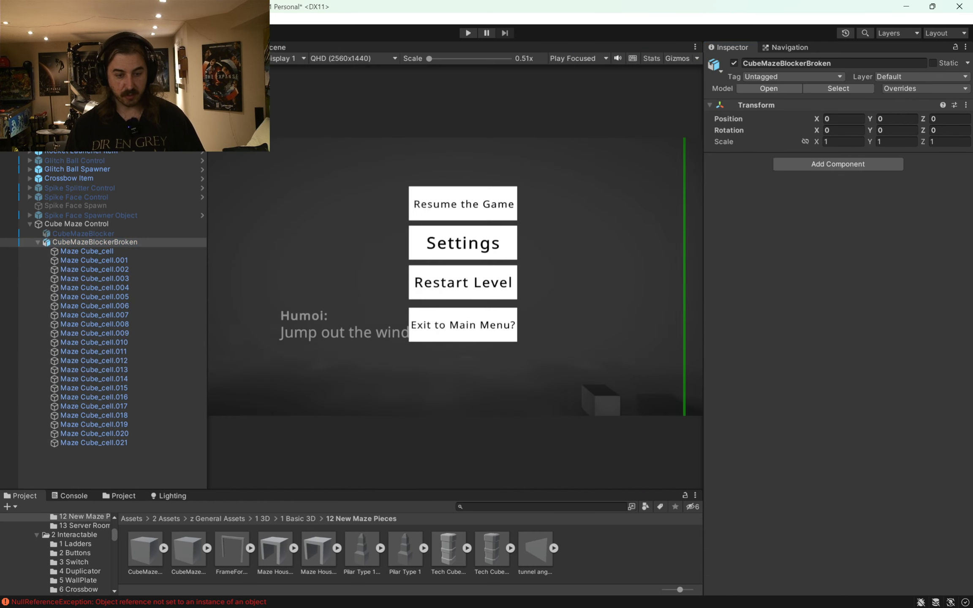
left_click_drag(230, 47, 262, 271)
scroll(485, 156, "down", 1)
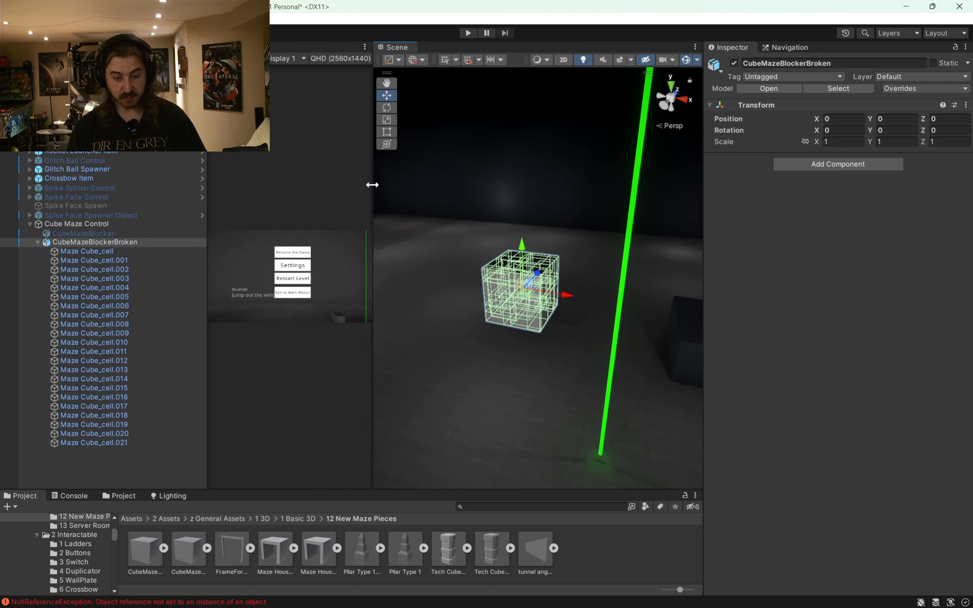
left_click_drag(373, 187, 320, 187)
- Run the game to watch how the broken cube pieces fall with their Box Colliders, and stop it
left_click(468, 32)
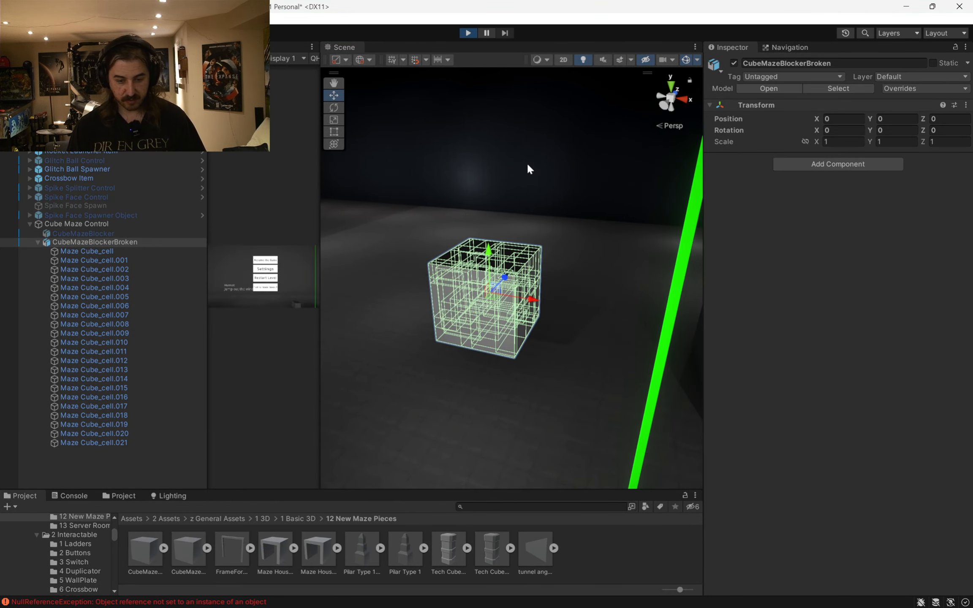
left_click_drag(525, 202, 490, 137, "alt")
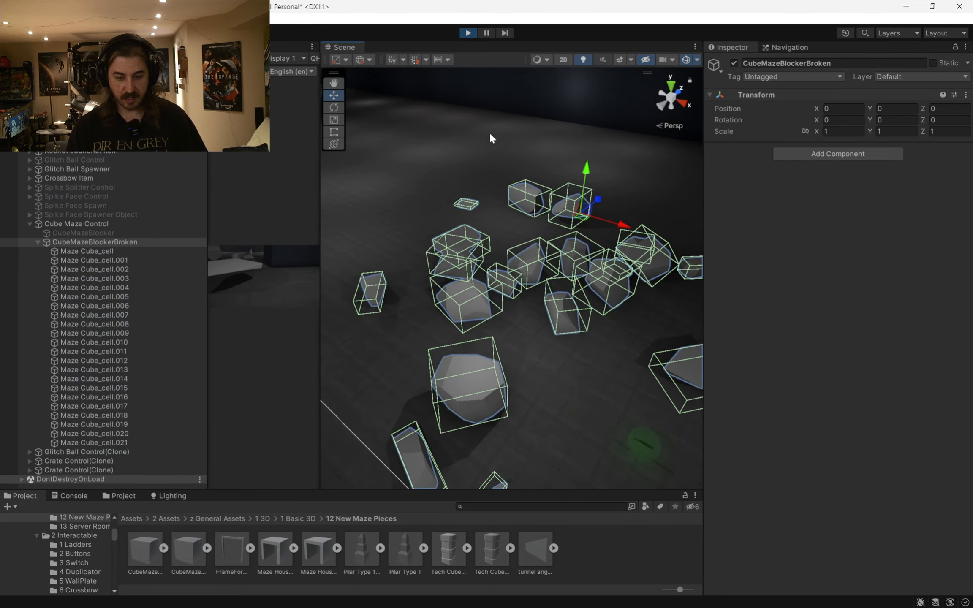
middle_click_drag(540, 209, 505, 219)
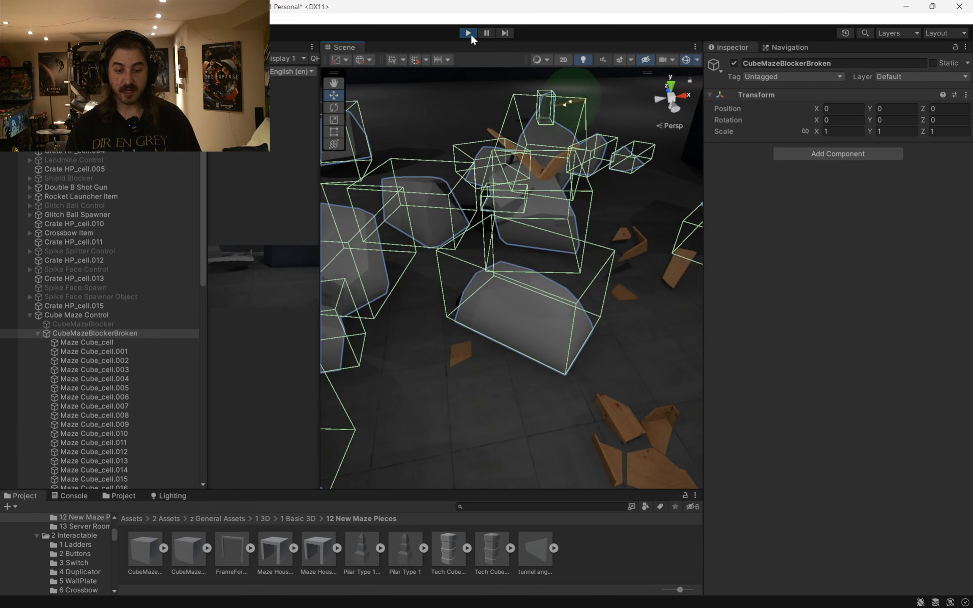
left_click(468, 34)
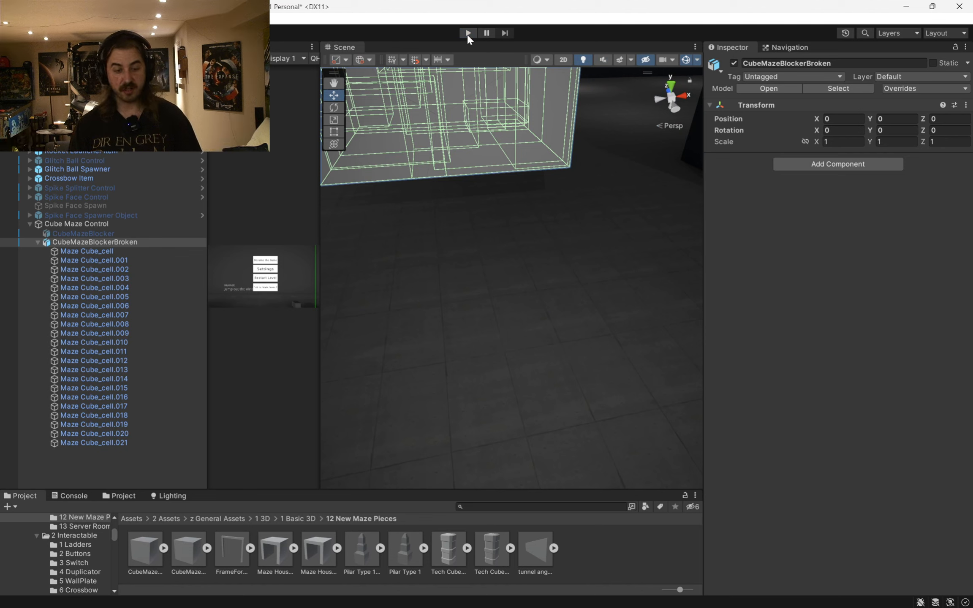
- Try replacing the Box Collider on all Maze Cube_cell pieces with a Mesh Collider that has Convex enabled
left_click(87, 251)
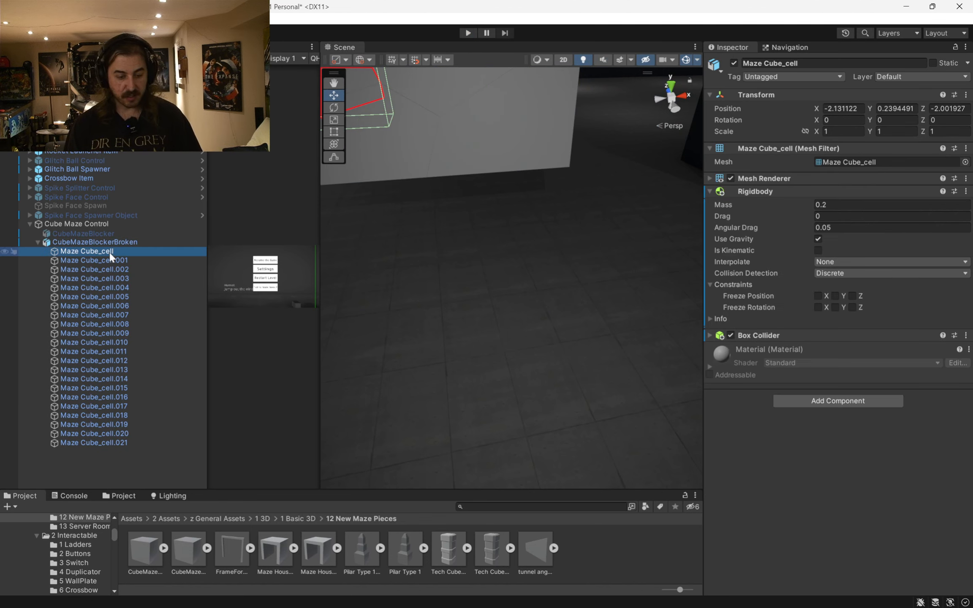
left_click(97, 442, "shift")
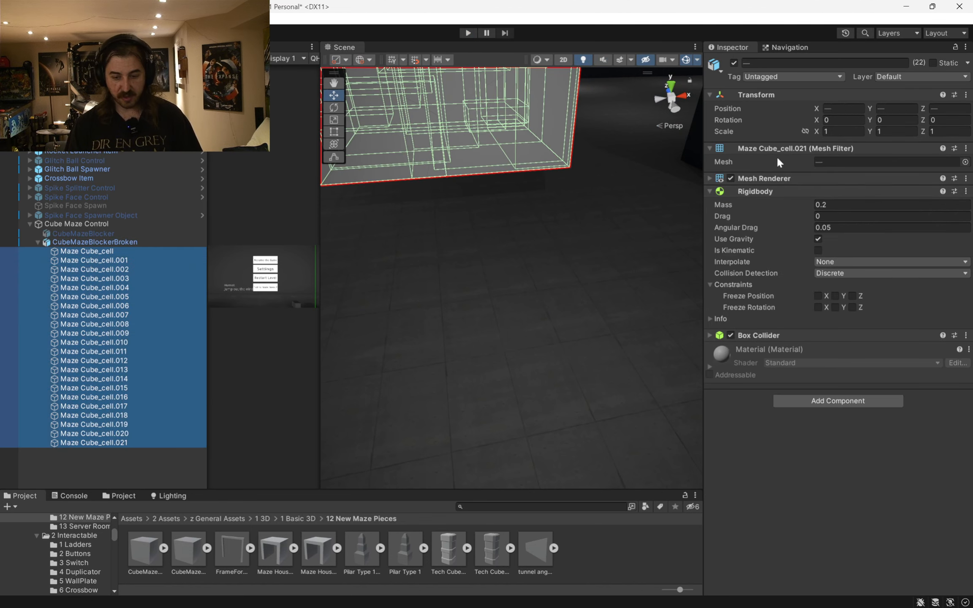
left_click(731, 335)
left_click(840, 401)
type("ri")
type("mes")
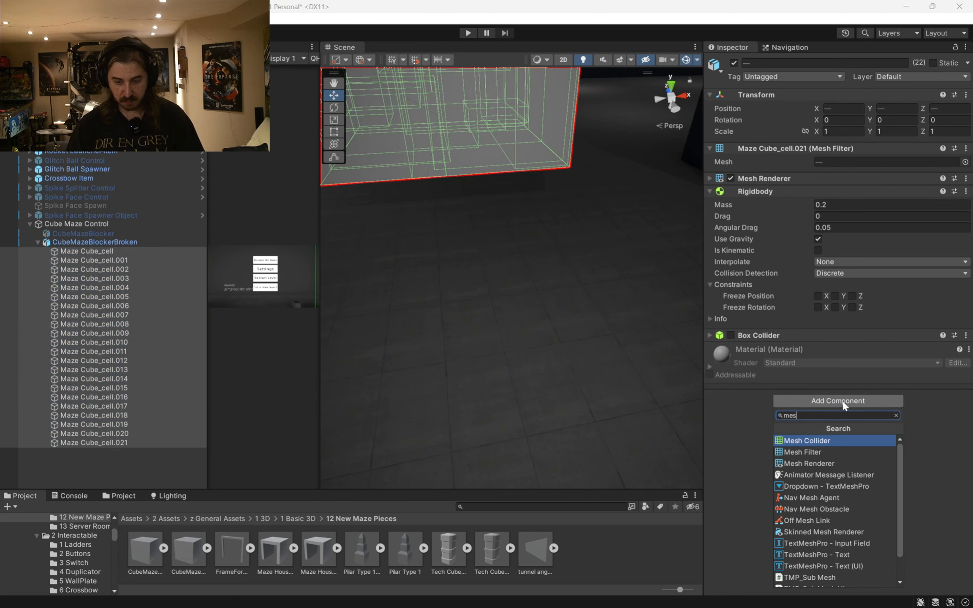
key("Return")
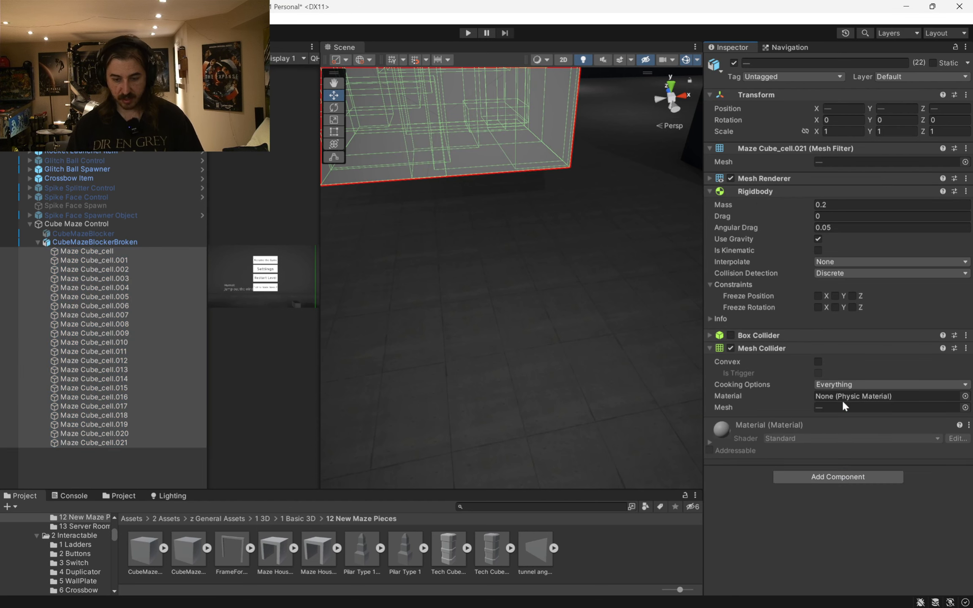
left_click(818, 361)
key("f")
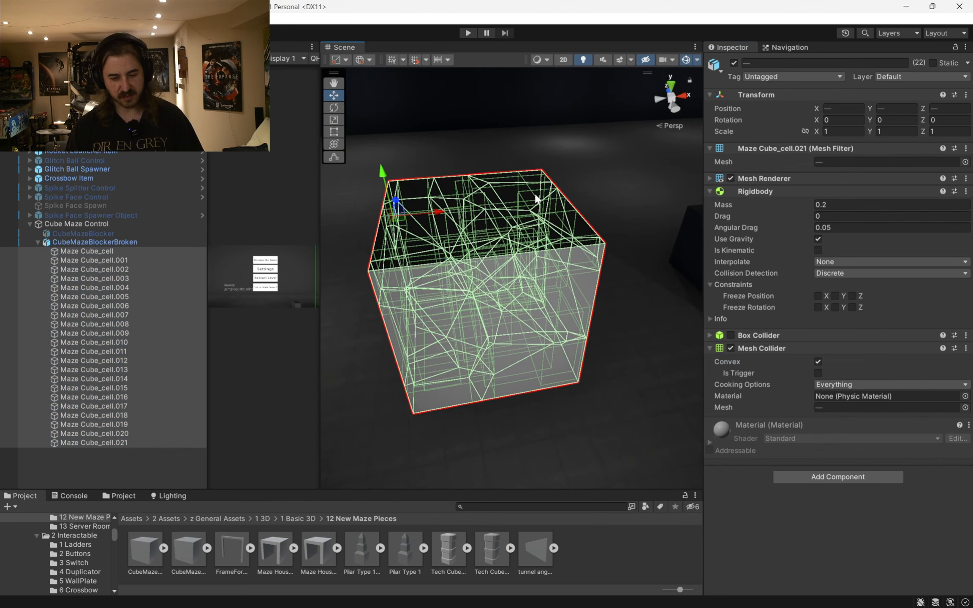
- Run the game and inspect up close how the pieces with convex Mesh Colliders break apart and settle
left_click(470, 33)
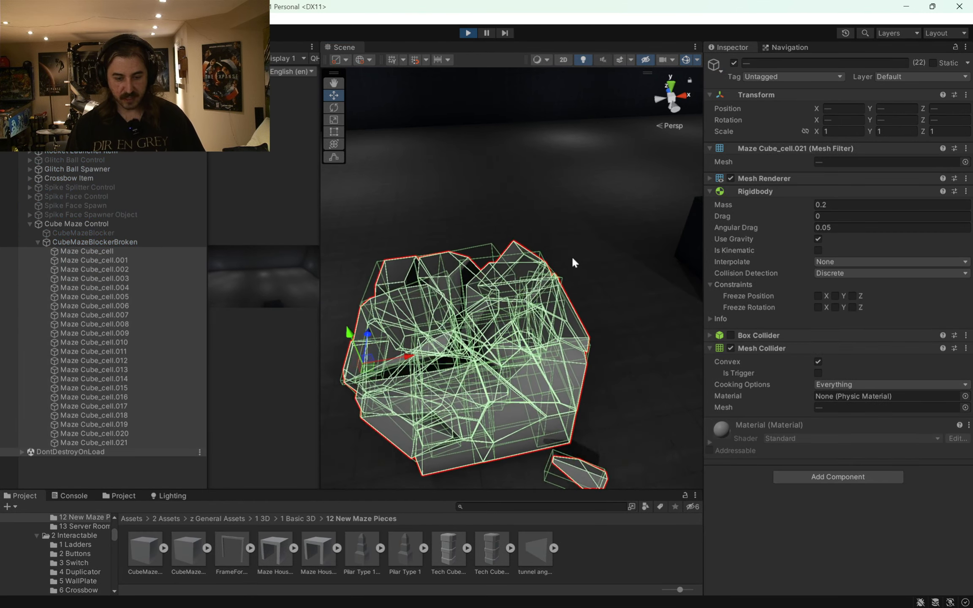
left_click_drag(571, 254, 499, 228, "alt")
left_click(656, 565)
scroll(564, 270, "up", 3)
middle_click_drag(565, 268, 563, 274)
right_click_drag(563, 274, 530, 165)
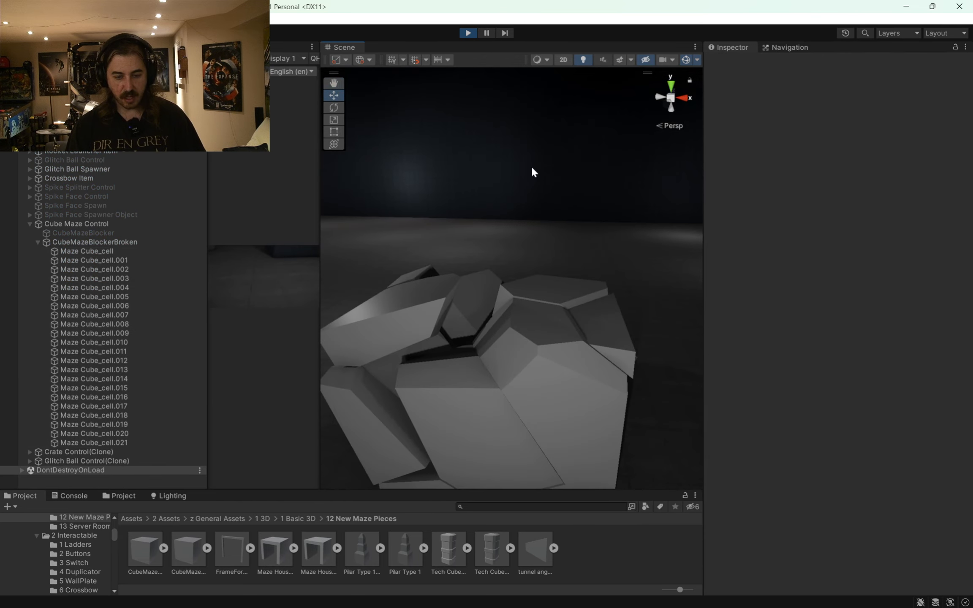
middle_click_drag(530, 166, 440, 134)
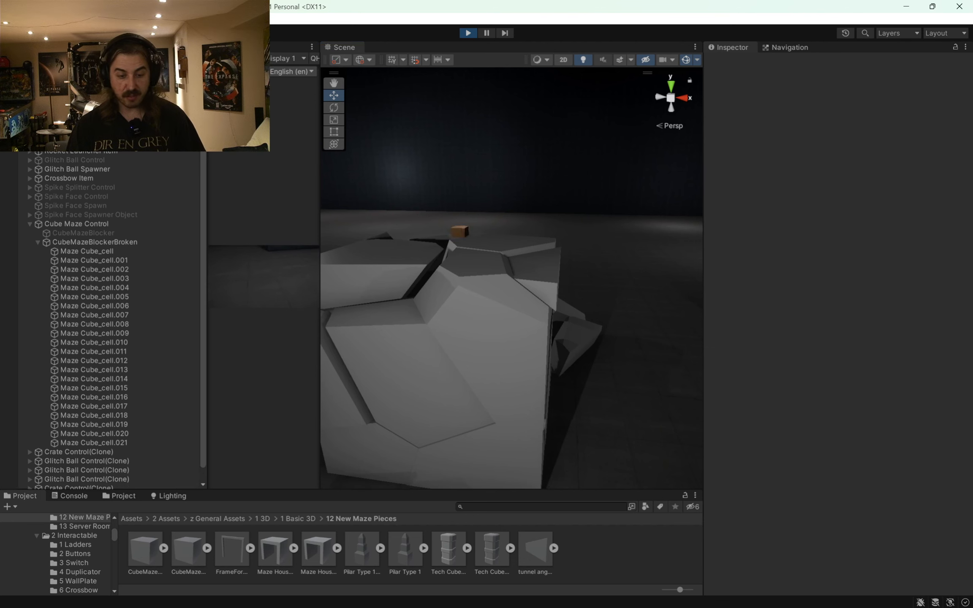
- Enlarge the Game view, test the broken pieces in play, and stop the game
left_click(322, 224)
left_click_drag(320, 218, 639, 195)
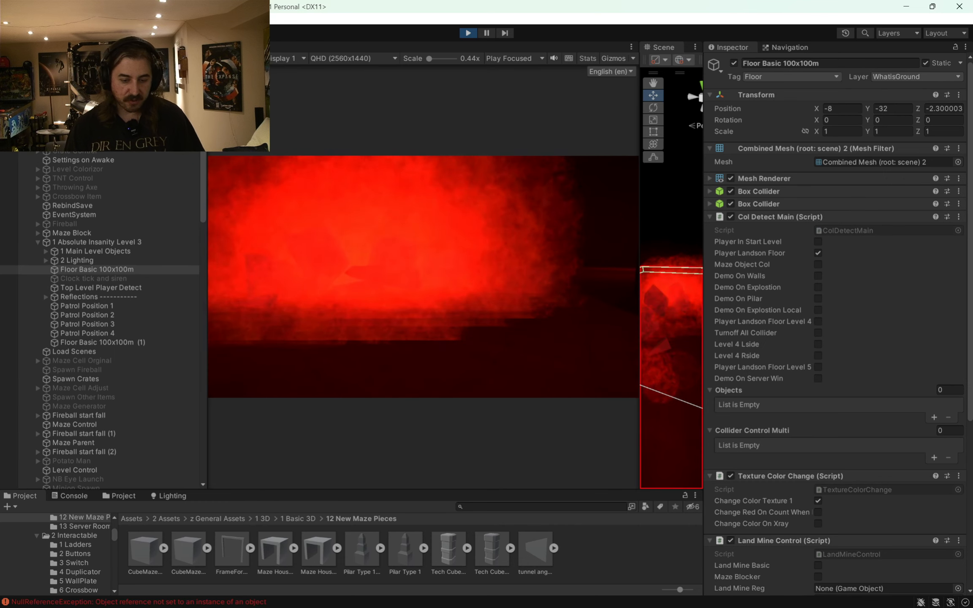
key("Escape")
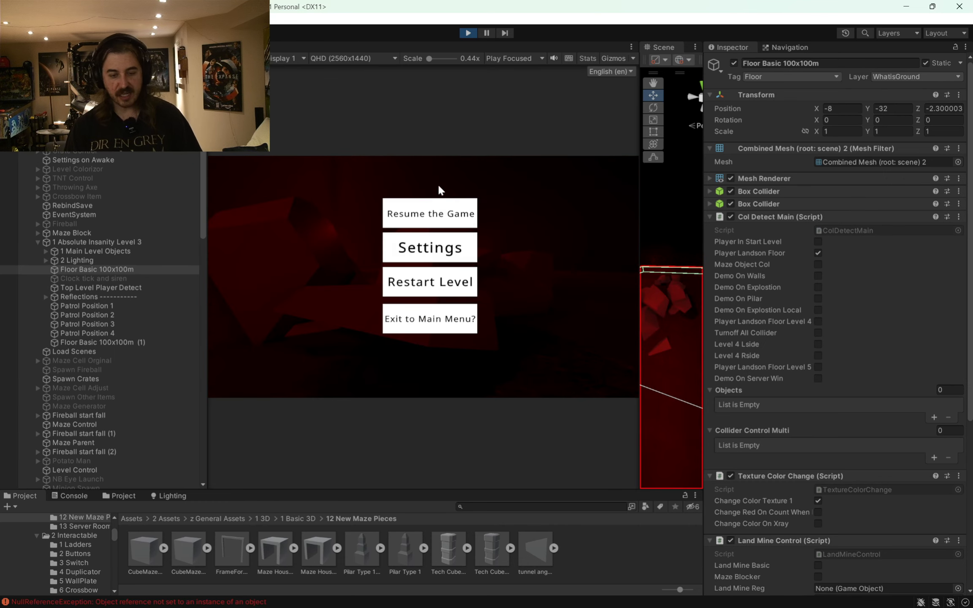
left_click(468, 33)
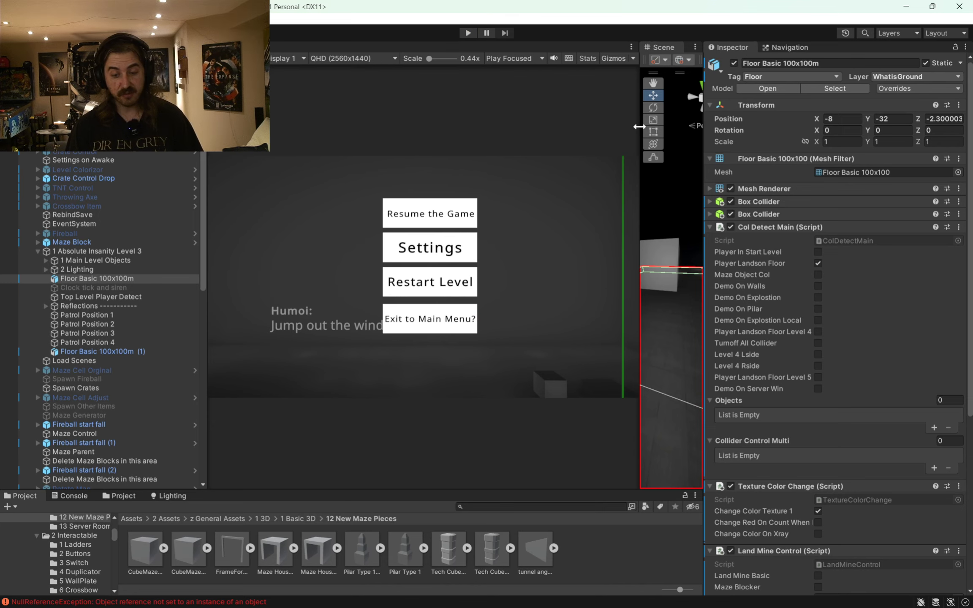
- Enlarge the Scene view over the Game view and select the CubeMazeBlockerBroken cube in the scene
left_click_drag(640, 127, 278, 147)
scroll(482, 301, "down", 5)
middle_click_drag(431, 214, 408, 254)
left_click(406, 252)
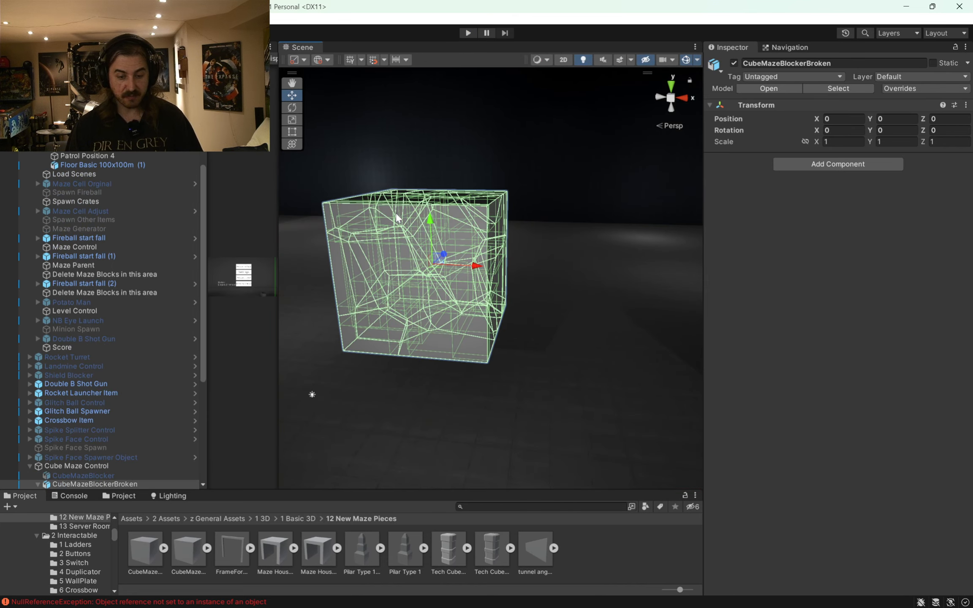
scroll(92, 374, "down", 7)
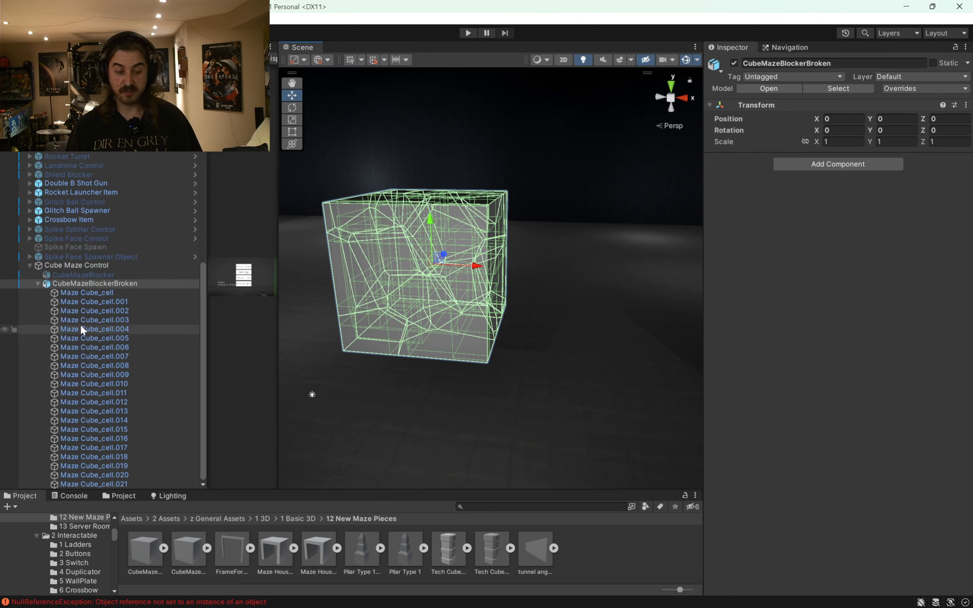
- Remove the Mesh Collider from all the Maze Cube_cell pieces and re-enable their Box Collider
left_click(82, 292)
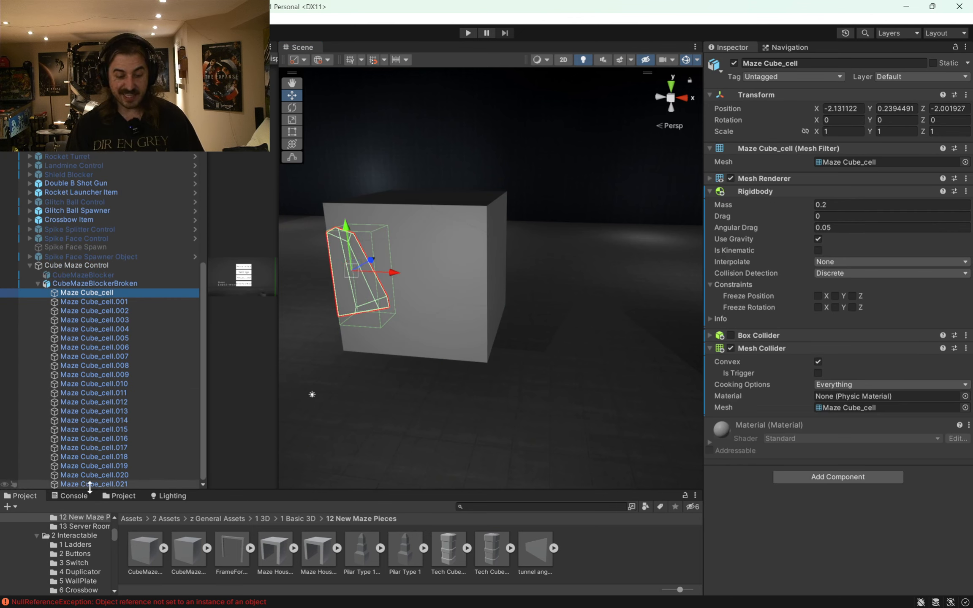
left_click(79, 484, "shift")
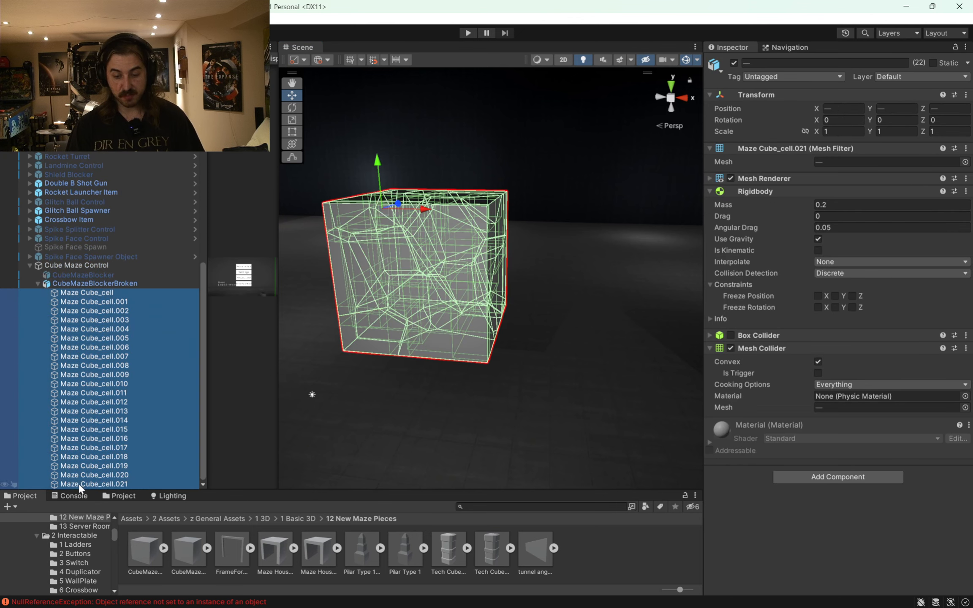
right_click(756, 354)
left_click(781, 372)
left_click(731, 335)
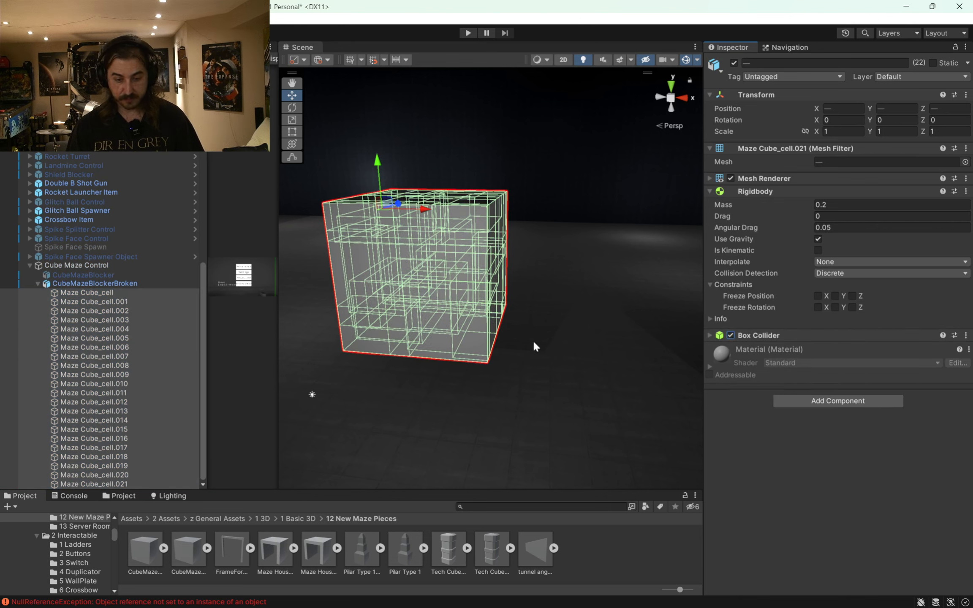
left_click(516, 457)
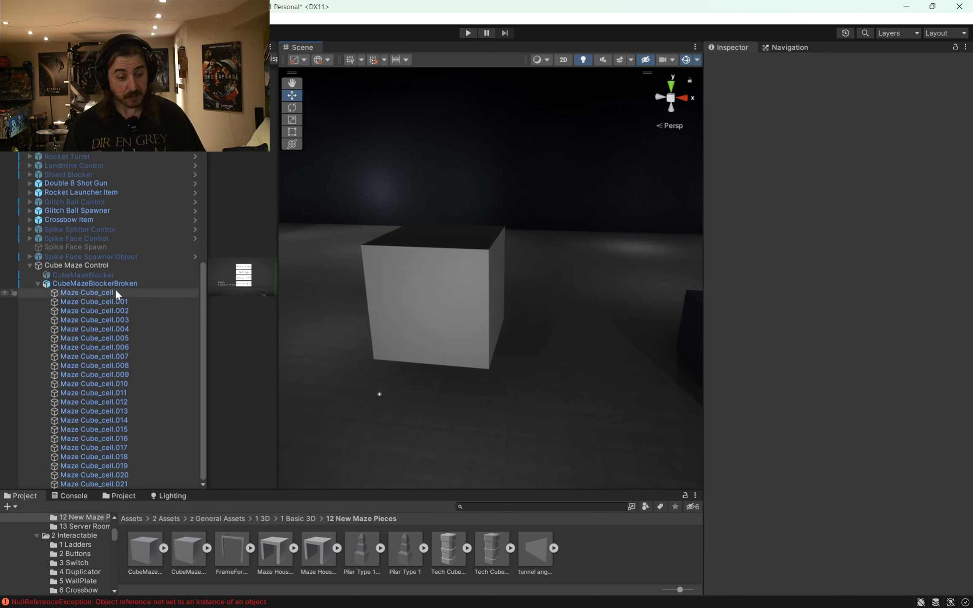
- Activate the intact CubeMazeBlocker, and switch CubeMazeBlockerBroken off and back on to compare the two
left_click(38, 283)
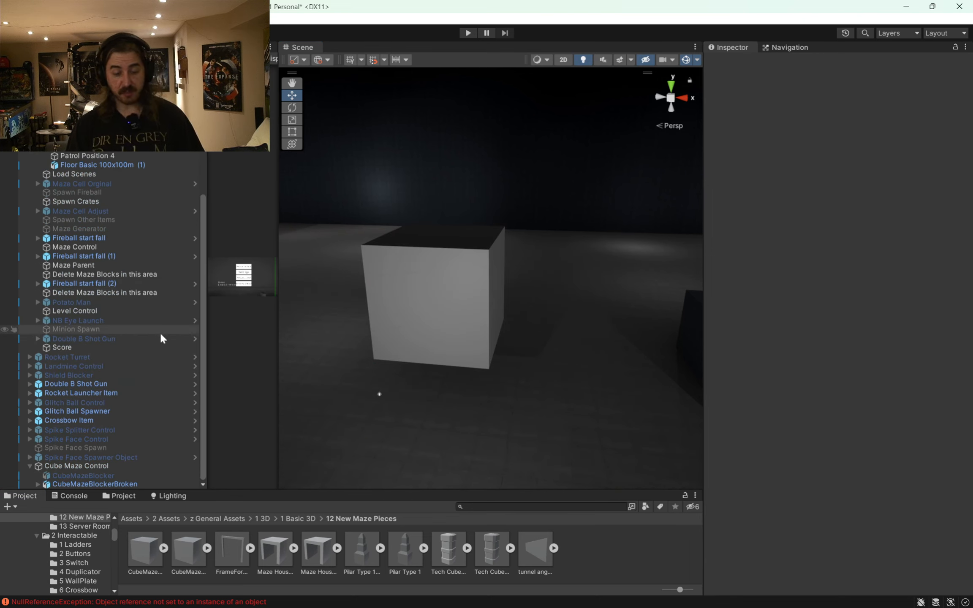
scroll(106, 259, "up", 6)
left_click(29, 105)
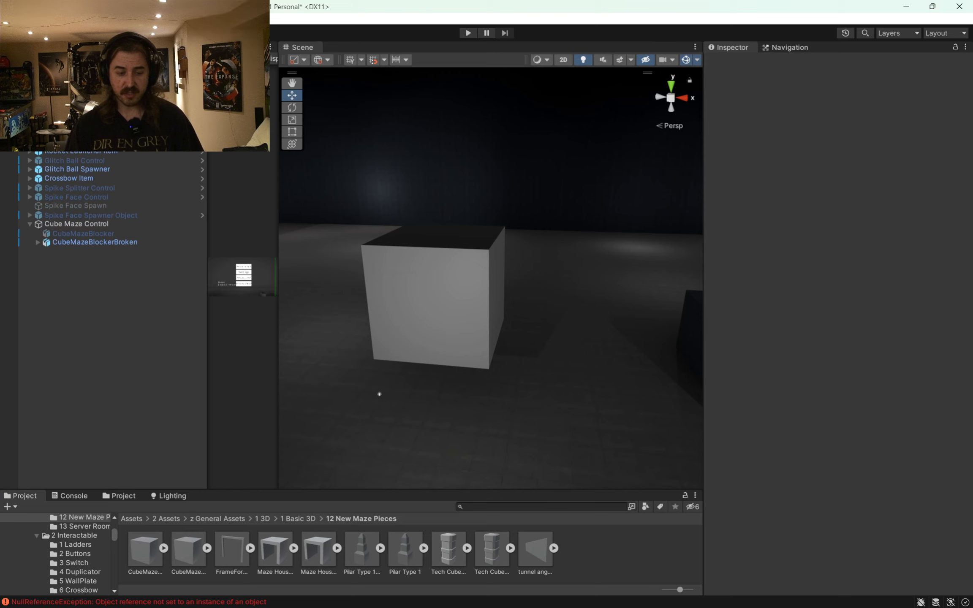
left_click(105, 234)
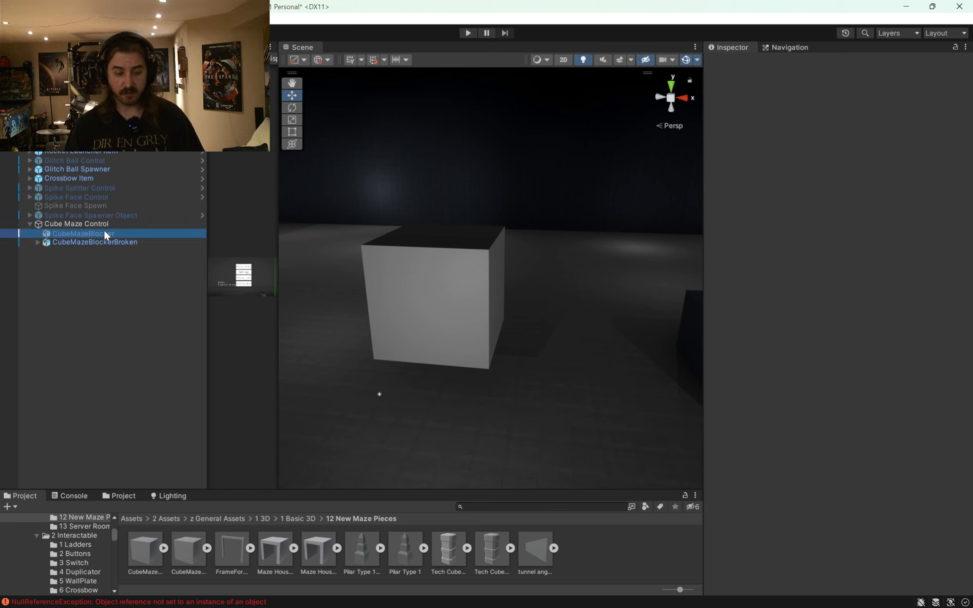
left_click(160, 242)
left_click(734, 62)
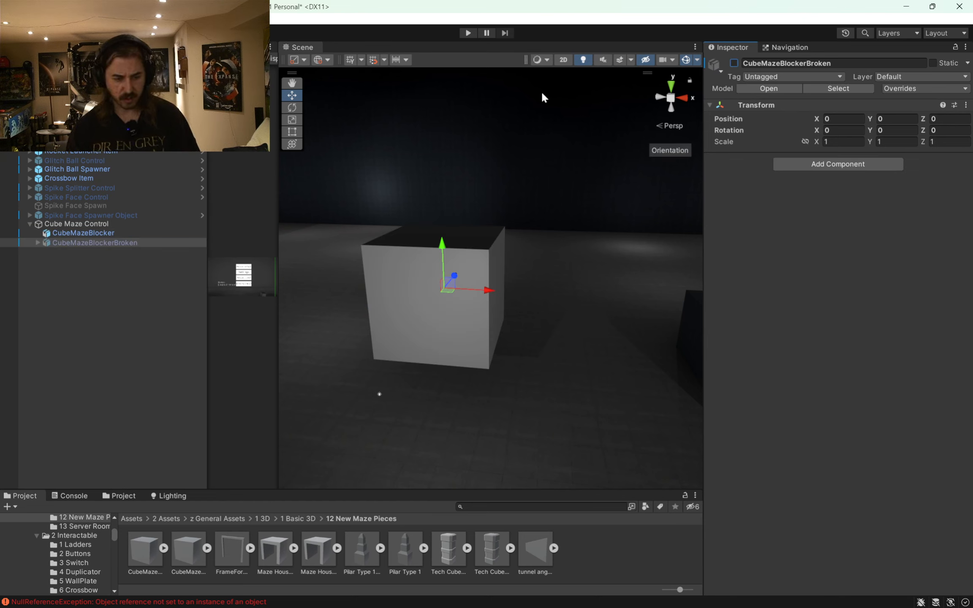
left_click(734, 63)
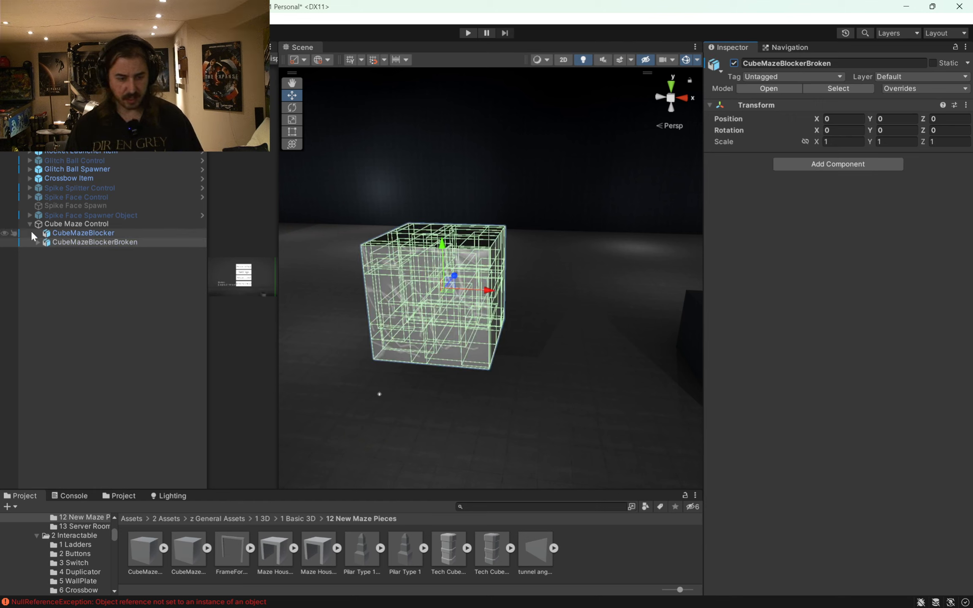
- Check the Box Collider and Rigidbody components on all the Maze Cube_cell pieces of CubeMazeBlockerBroken
left_click(37, 242)
left_click(73, 251)
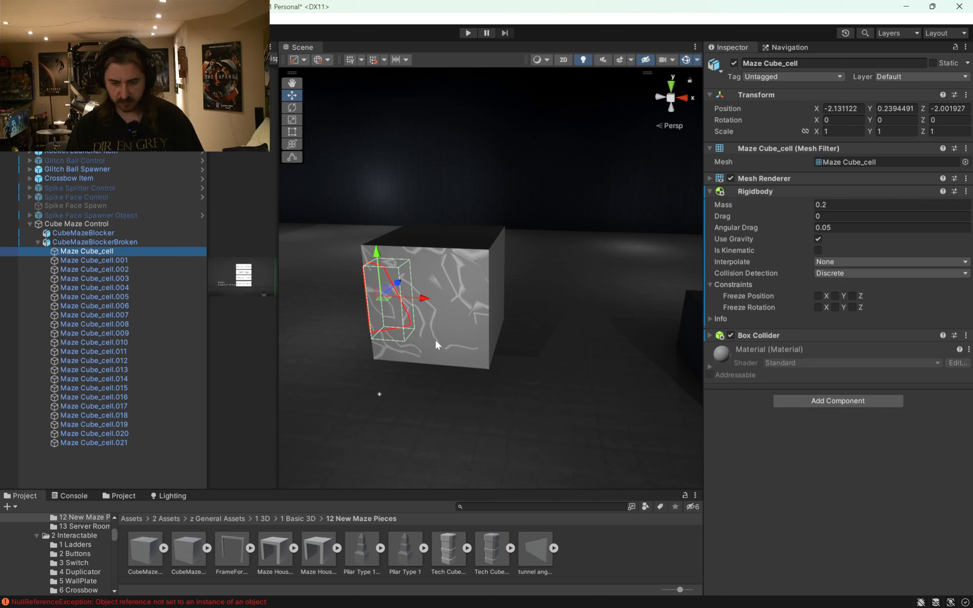
left_click(110, 443, "shift")
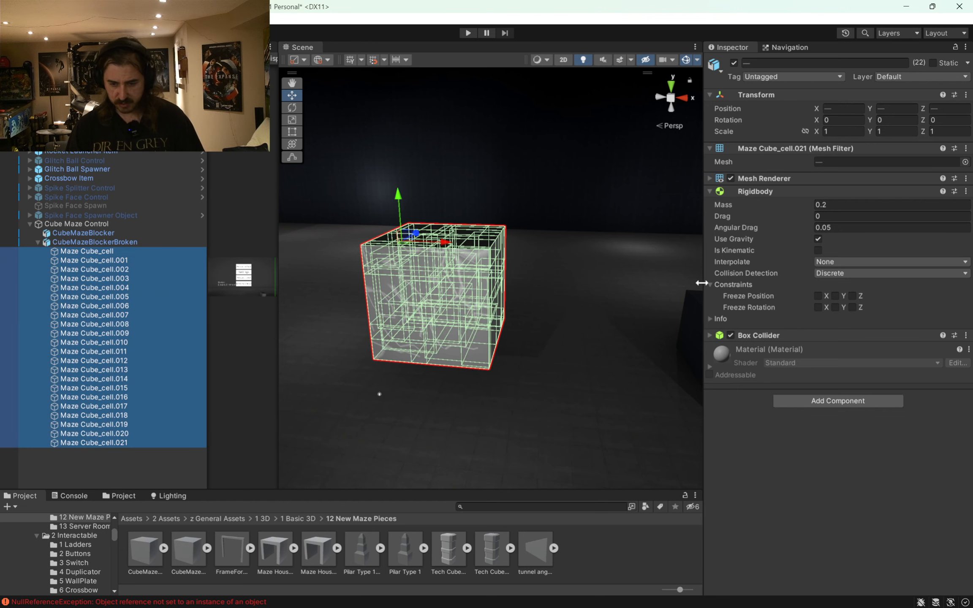
left_click(768, 333)
left_click(767, 332)
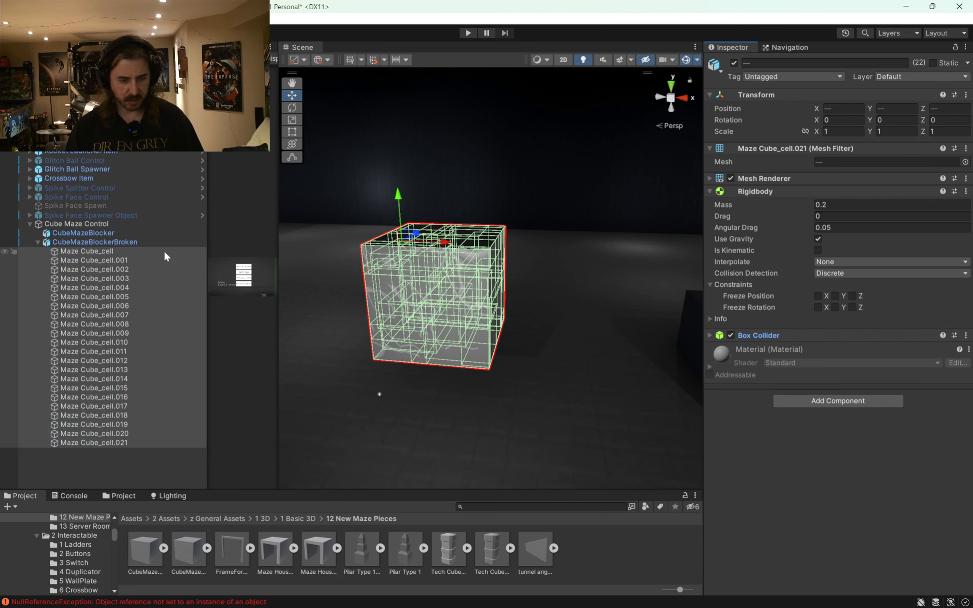
left_click(37, 242)
- Create a C# script named BrokenObjectControl in the Assets folder and attach it to Cube Maze Control
left_click(93, 226)
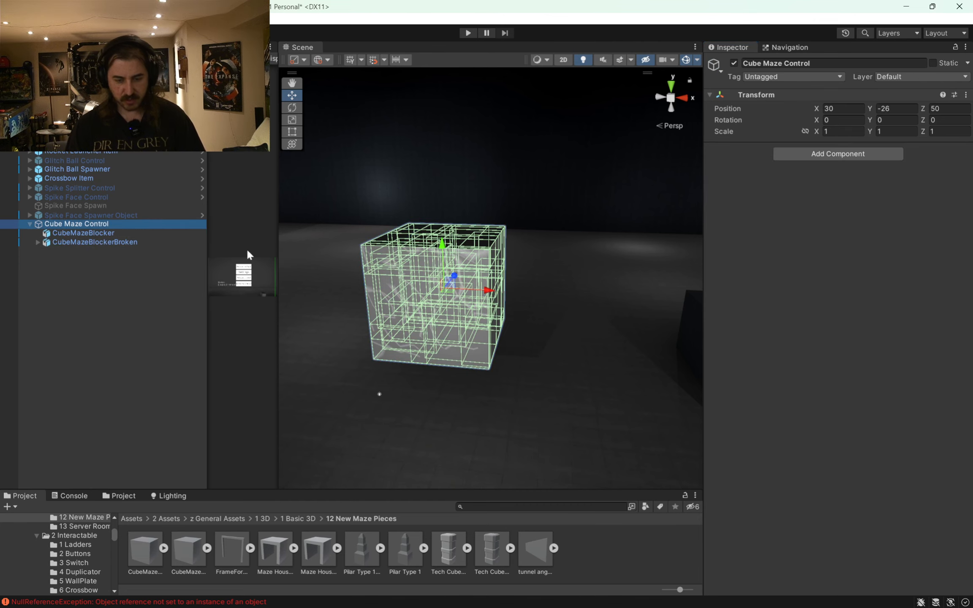
left_click(125, 496)
right_click(604, 544)
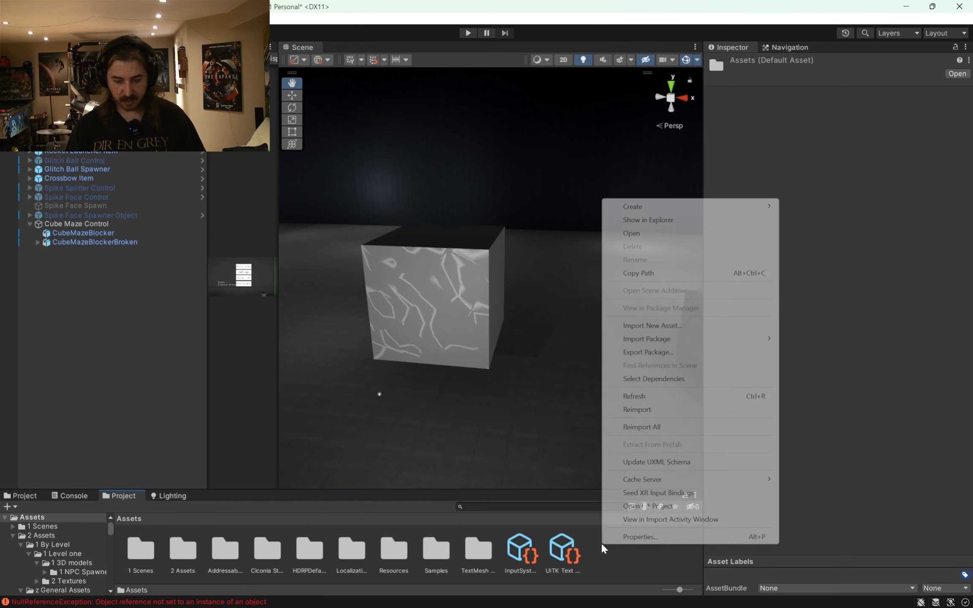
mouse_move(634, 206)
left_click(847, 71)
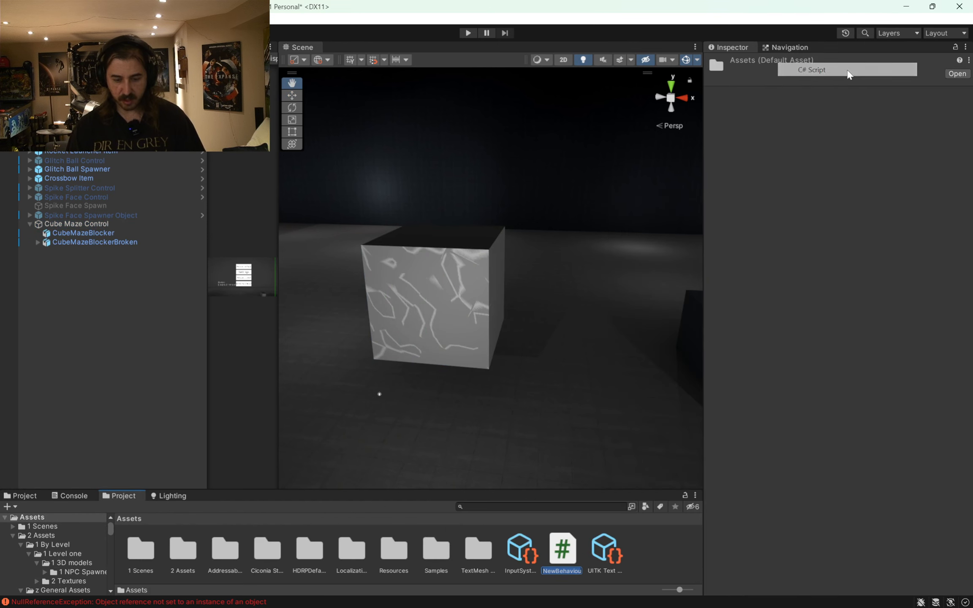
type("B")
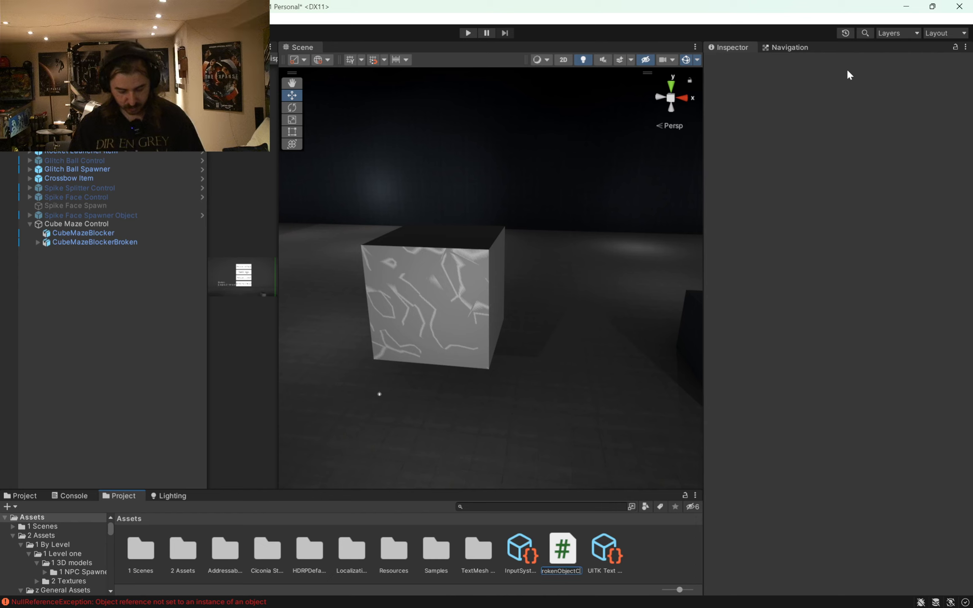
key("Return")
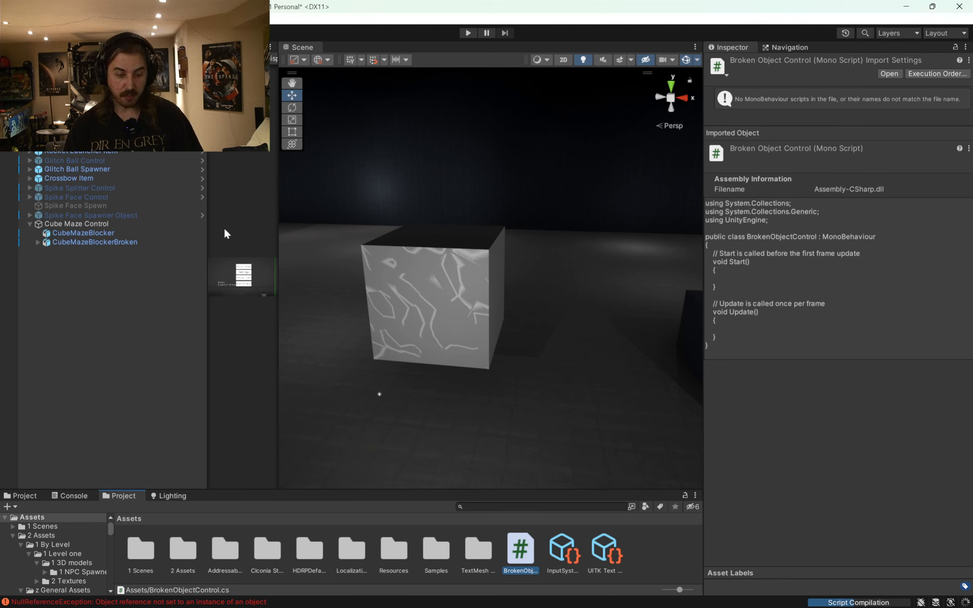
left_click(148, 229)
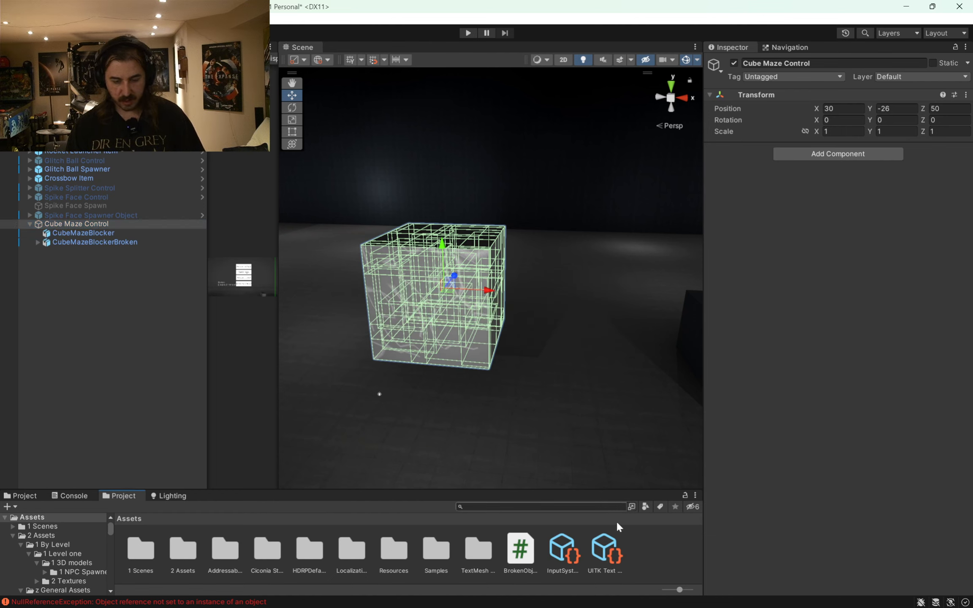
left_click_drag(522, 552, 836, 380)
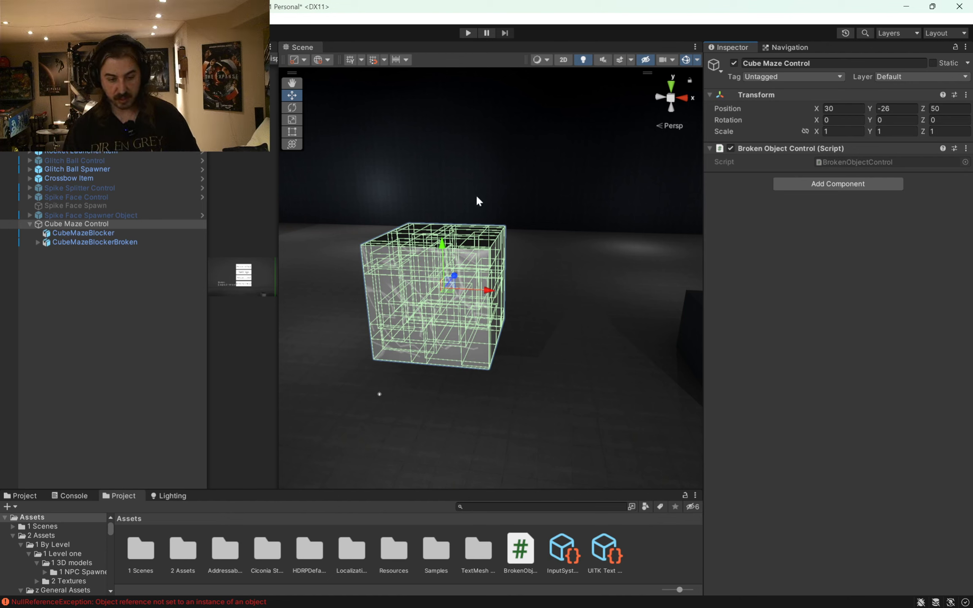
- Add a 3D Box Collider component to the intact CubeMazeBlocker
left_click(102, 234)
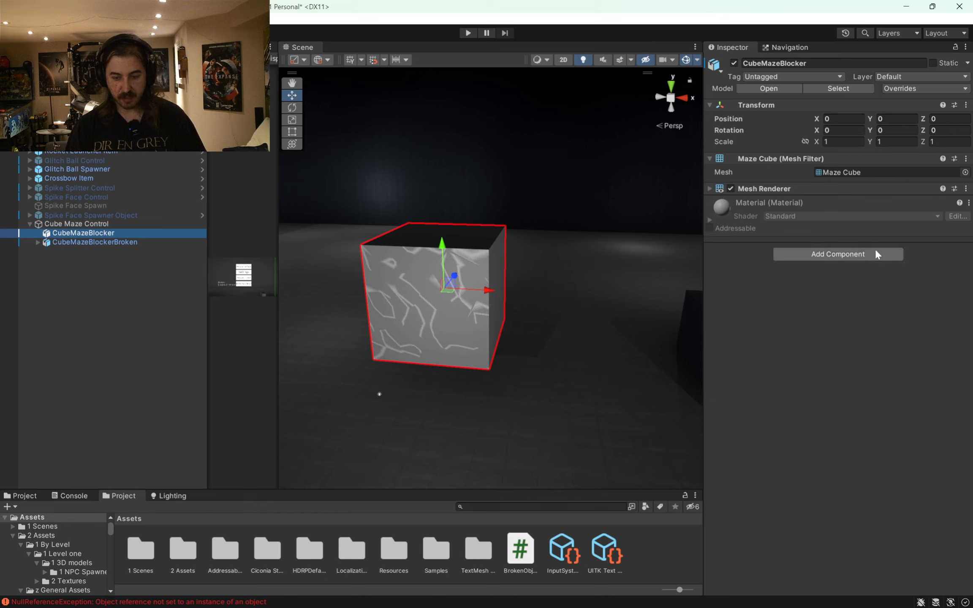
left_click(824, 254)
type("box")
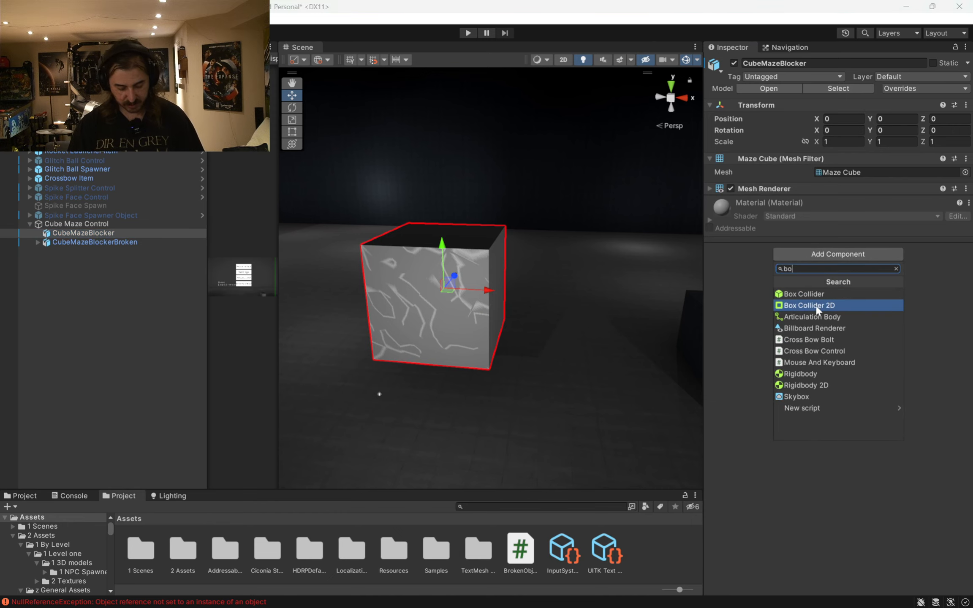
left_click(817, 305)
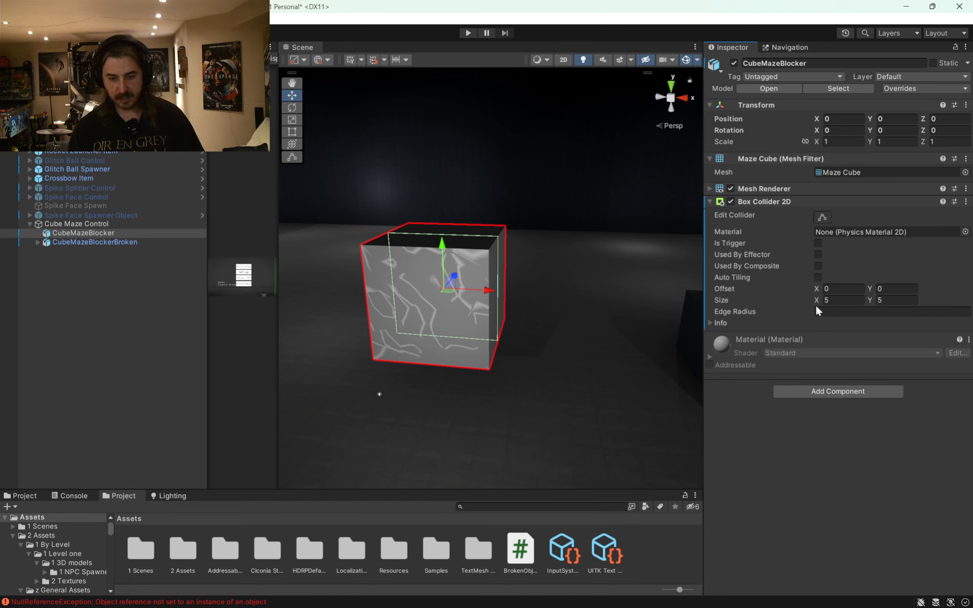
key("ctrl+z")
left_click(838, 254)
left_click(816, 295)
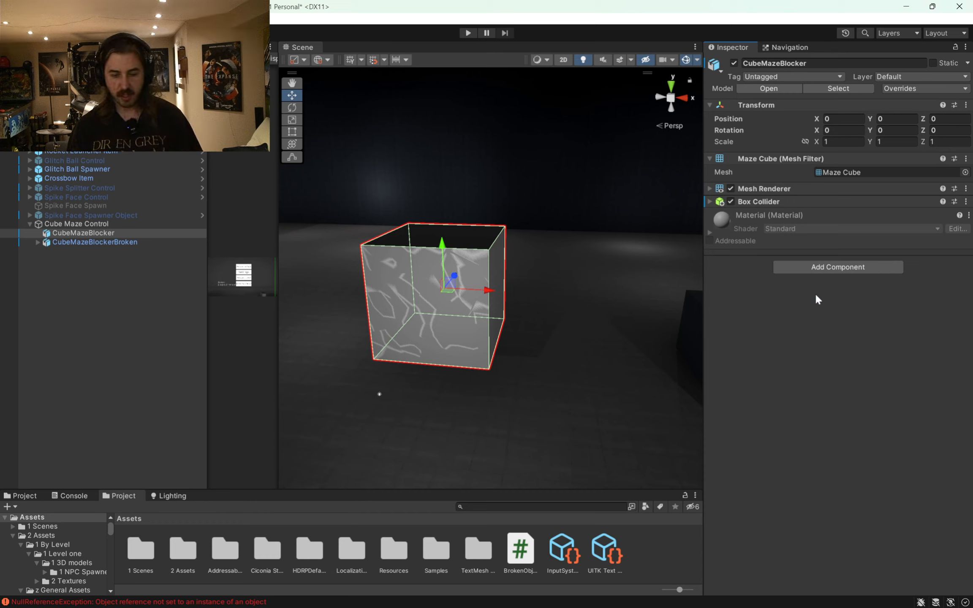
- Deactivate CubeMazeBlockerBroken and expand the Box Collider settings of CubeMazeBlocker
left_click(95, 242)
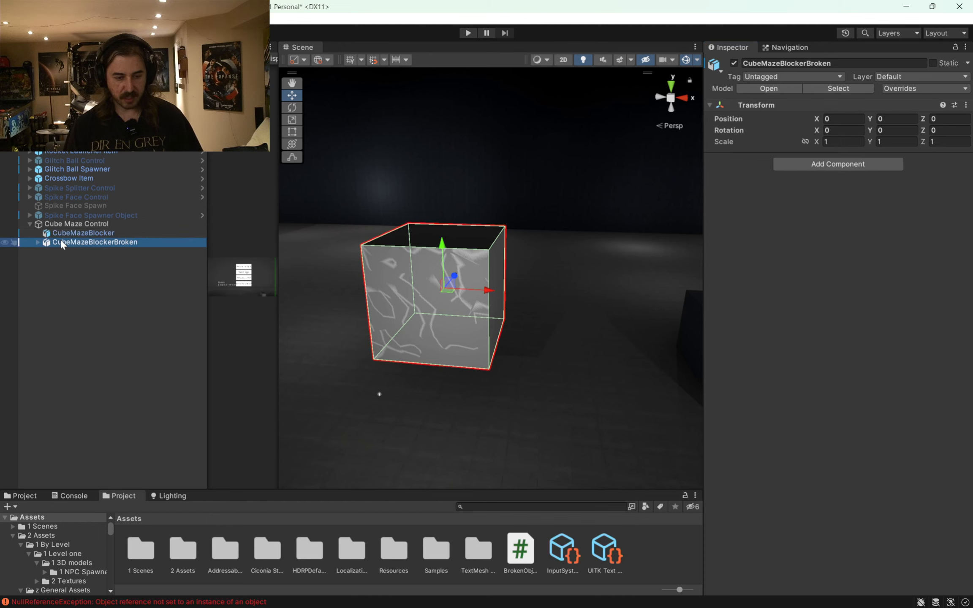
left_click(733, 63)
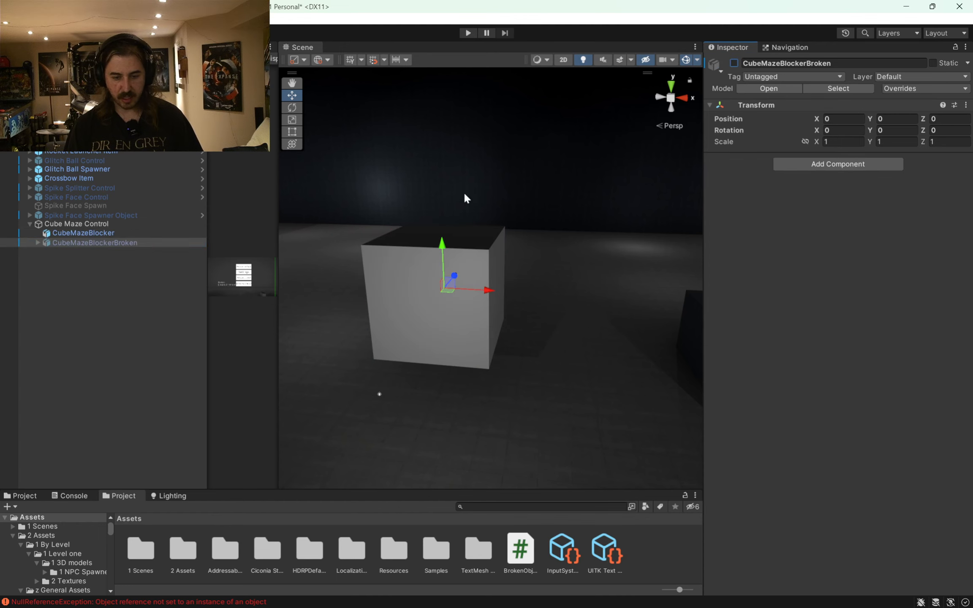
left_click(94, 234)
left_click(758, 201)
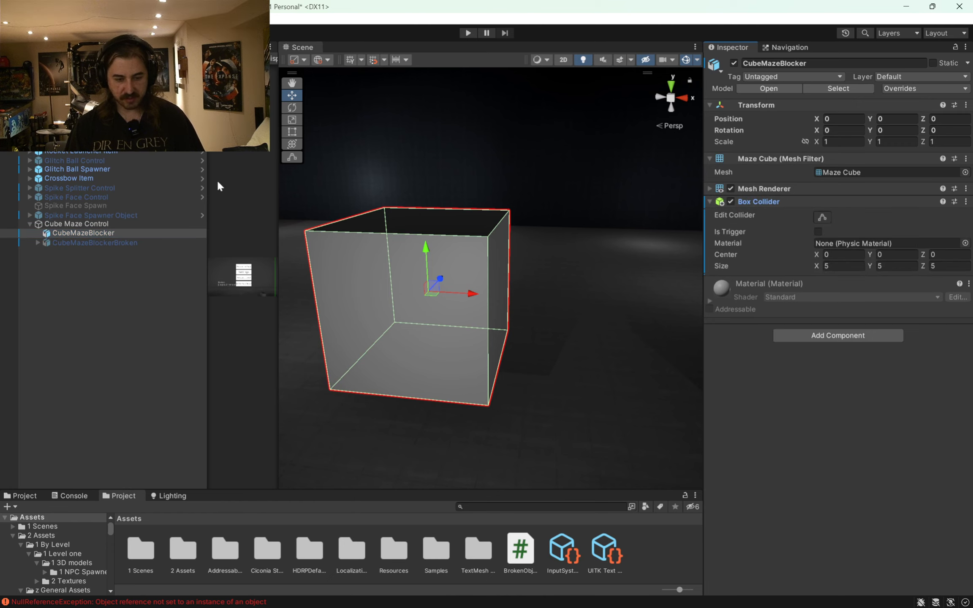
- Copy the Box Collider from CubeMazeBlocker and paste it as a new component on Cube Maze Control
left_click(76, 224)
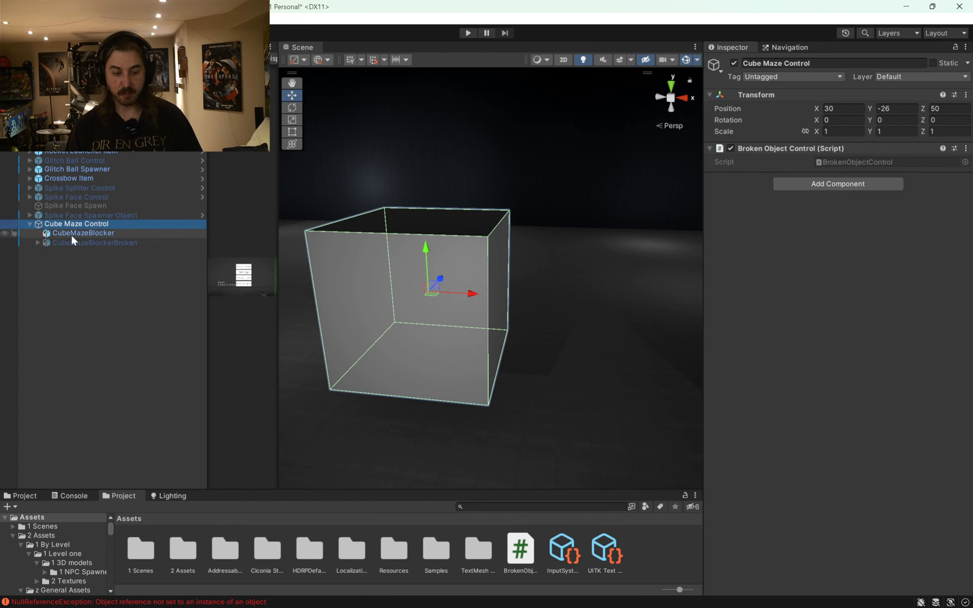
left_click(70, 234)
right_click(763, 202)
left_click(798, 256)
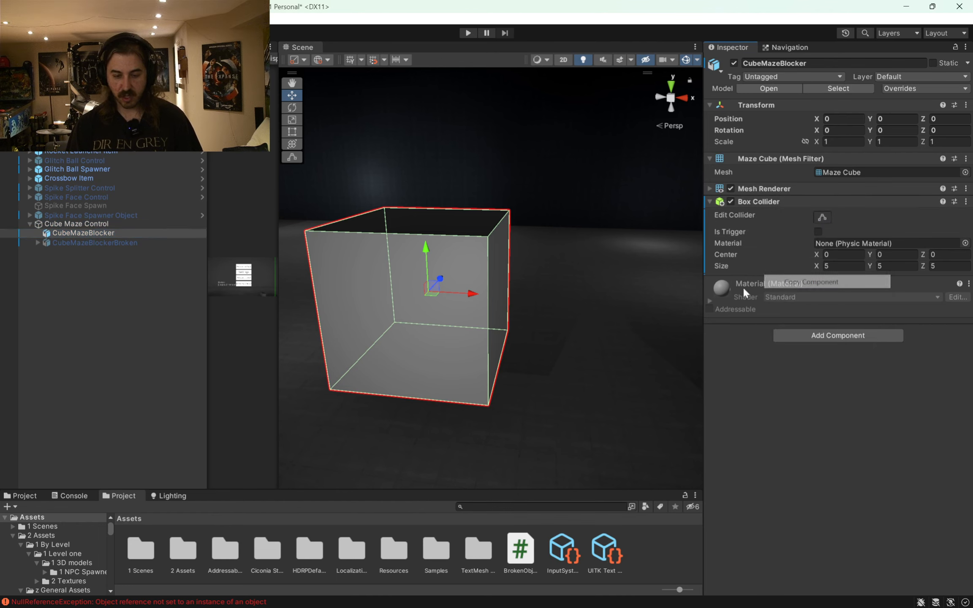
left_click(103, 225)
right_click(759, 148)
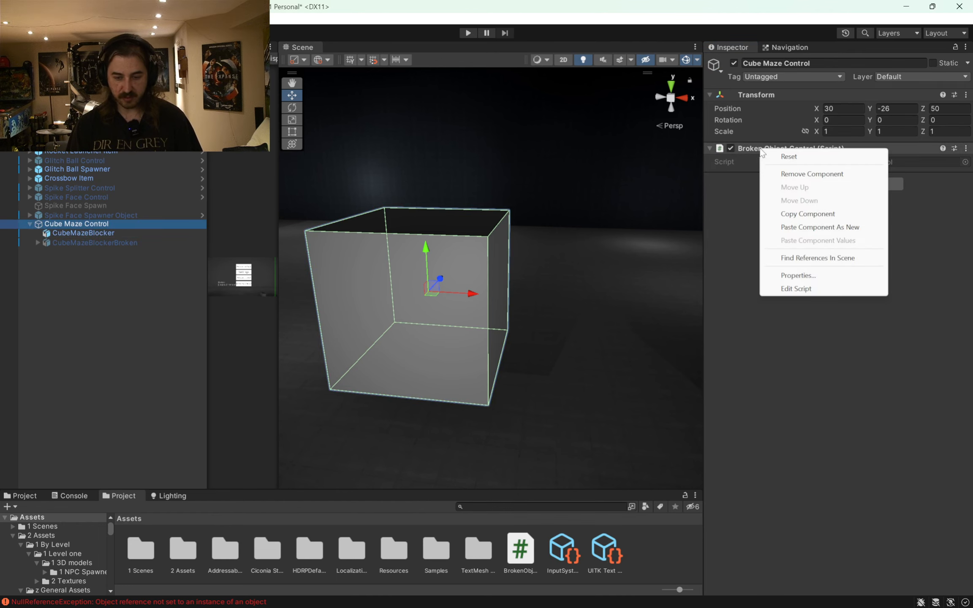
left_click(816, 229)
- Remove the Box Collider component from the child object CubeMazeBlocker
left_click(133, 234)
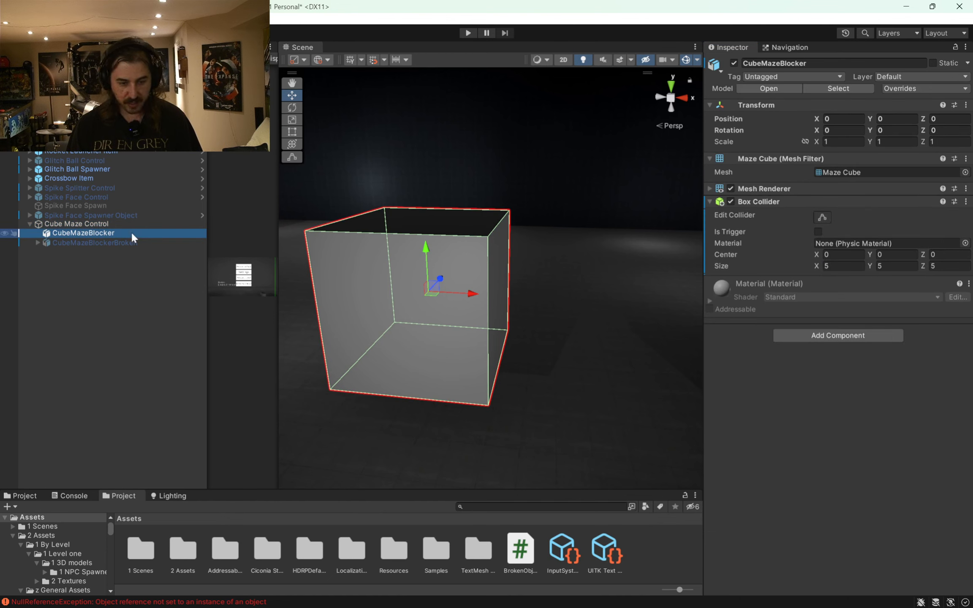
right_click(772, 202)
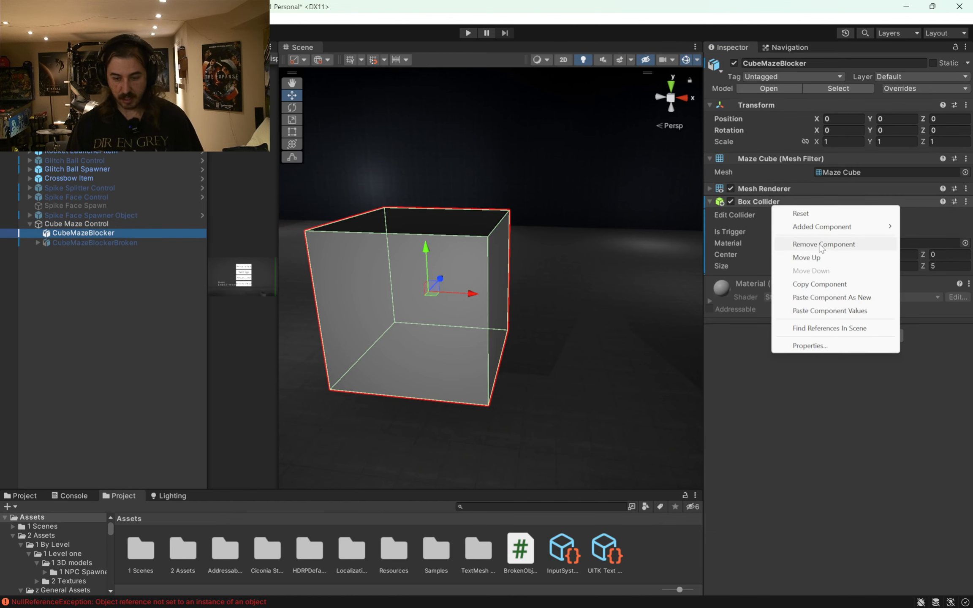
left_click(821, 245)
- Select Cube Maze Control and switch its Box Collider off and back on to check it in the scene
left_click(95, 225)
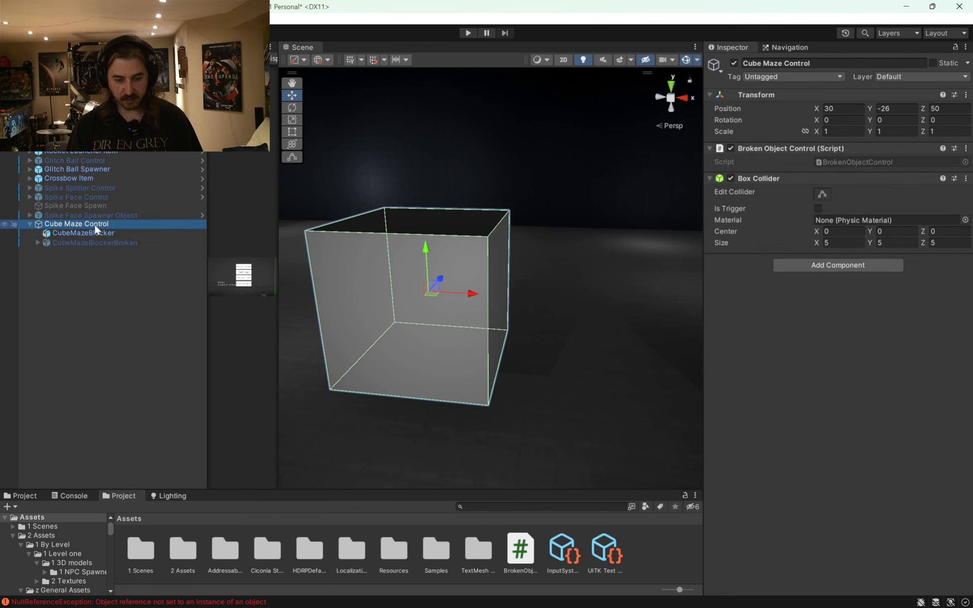
middle_click_drag(567, 234, 587, 254)
left_click(730, 179)
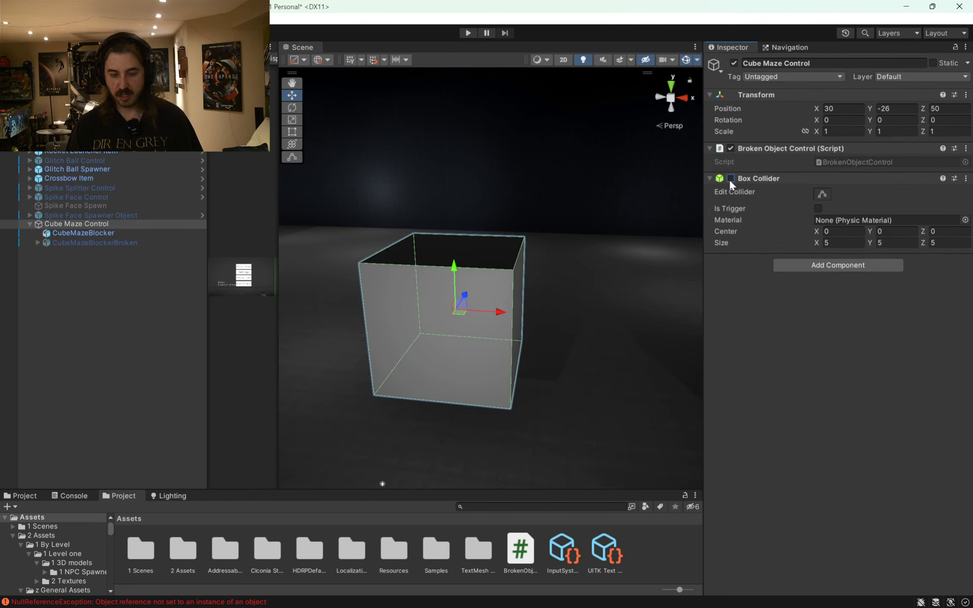
left_click(731, 178)
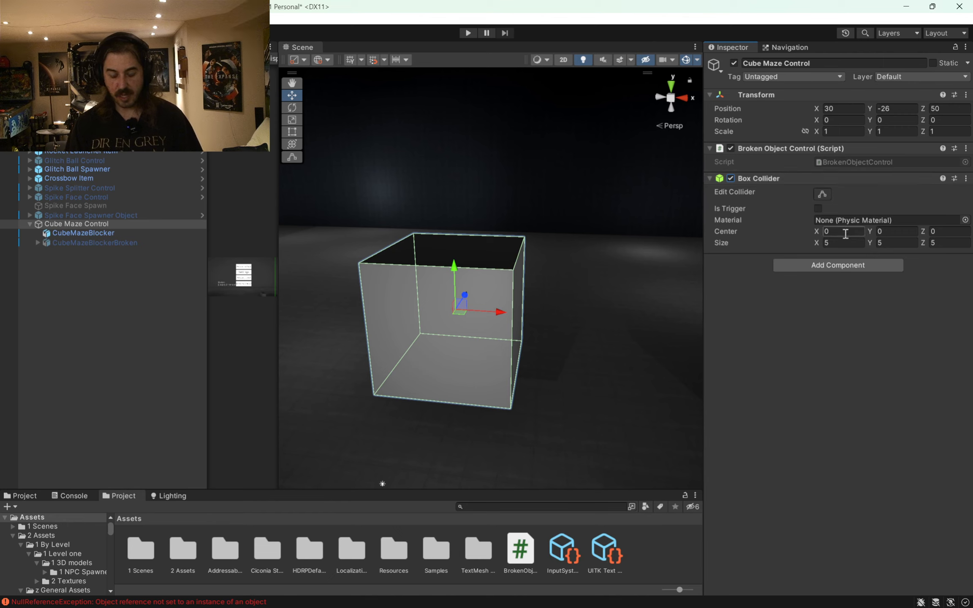
- Add a Rigidbody component with a mass of 0.2 to Cube Maze Control
left_click(821, 265)
type("rigid")
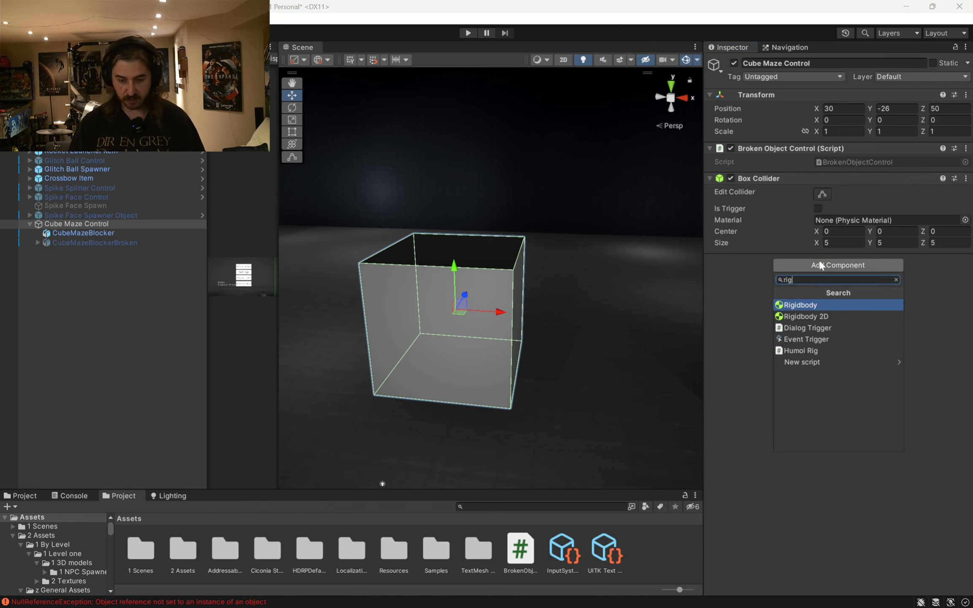
key("Return")
left_click(824, 273)
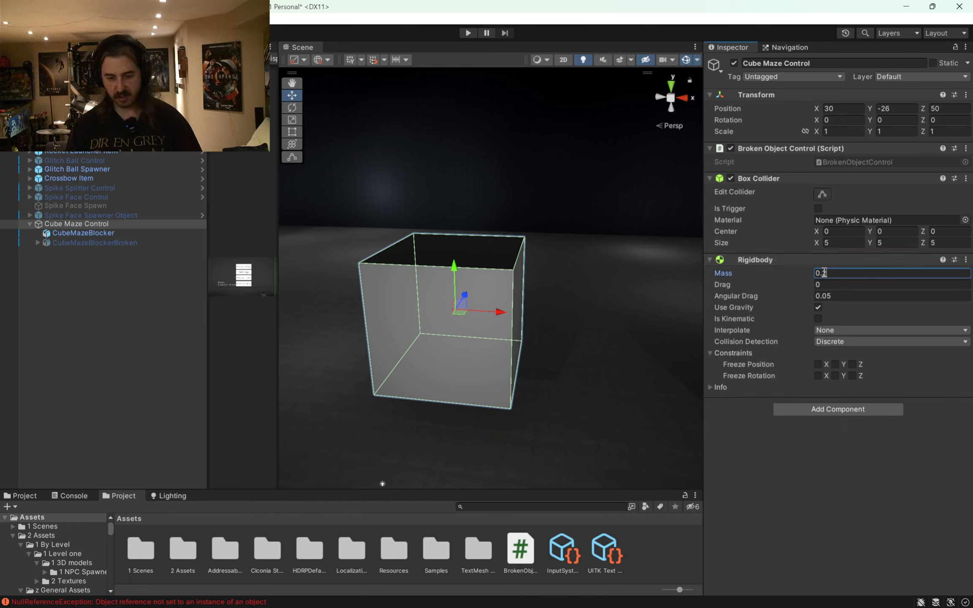
type("0.2")
left_click(839, 409)
left_click(723, 425)
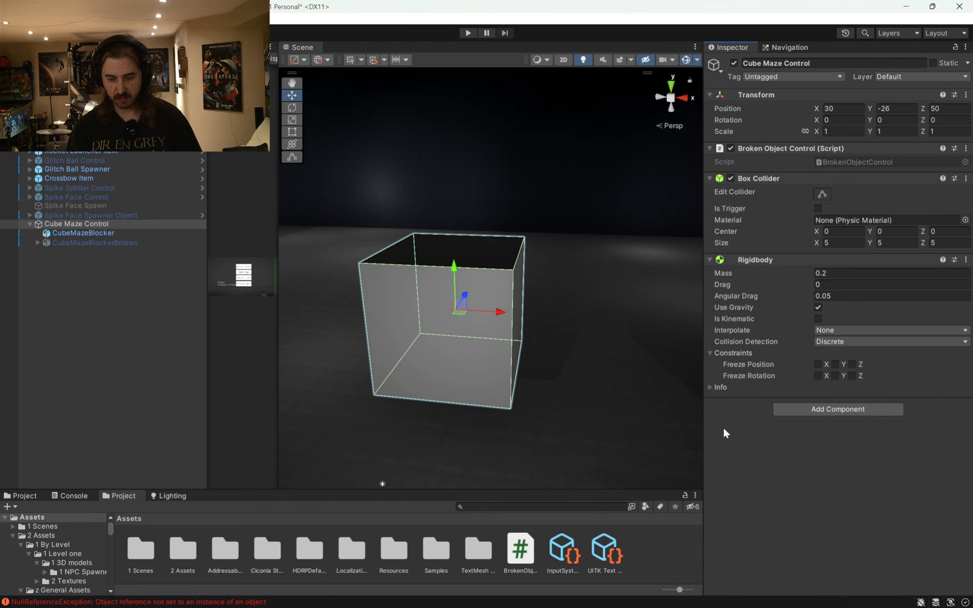
- Open the BrokenObjectControl script in Visual Studio and insert three blank lines at the start of the class, above Start
double_click(520, 550)
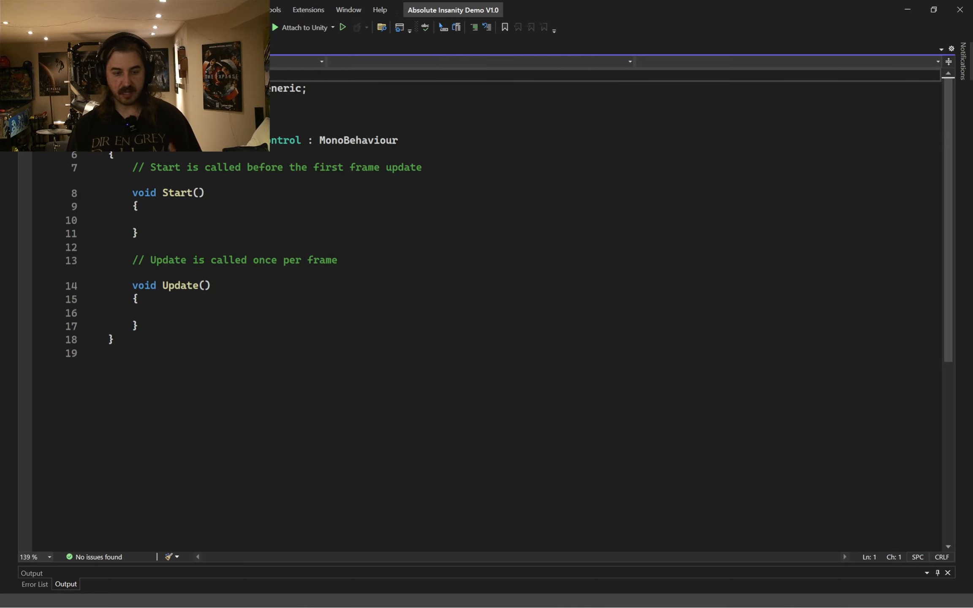
left_click(210, 155)
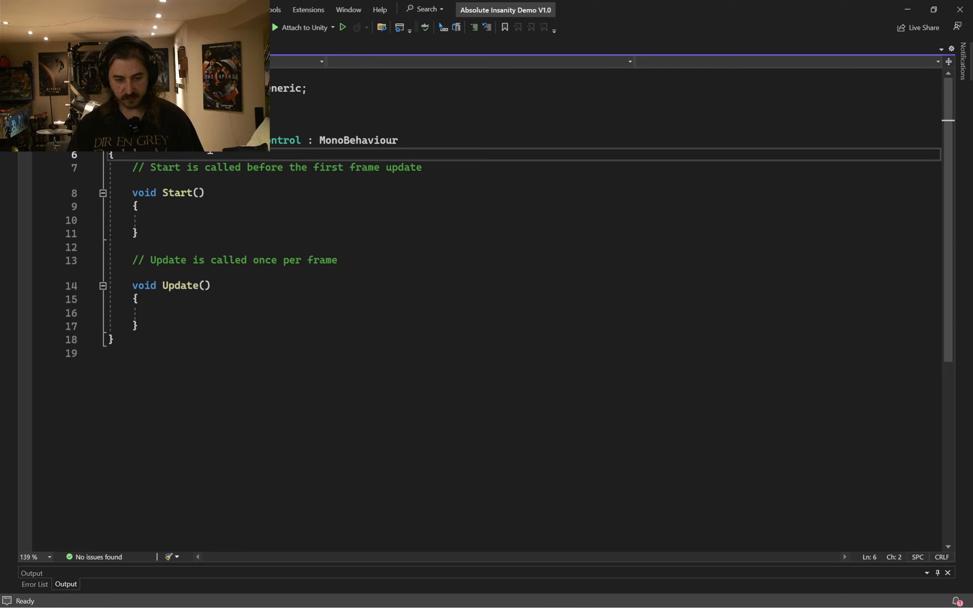
key("Return")
key("Return")
key("Return")
key("Up")
key("Up")
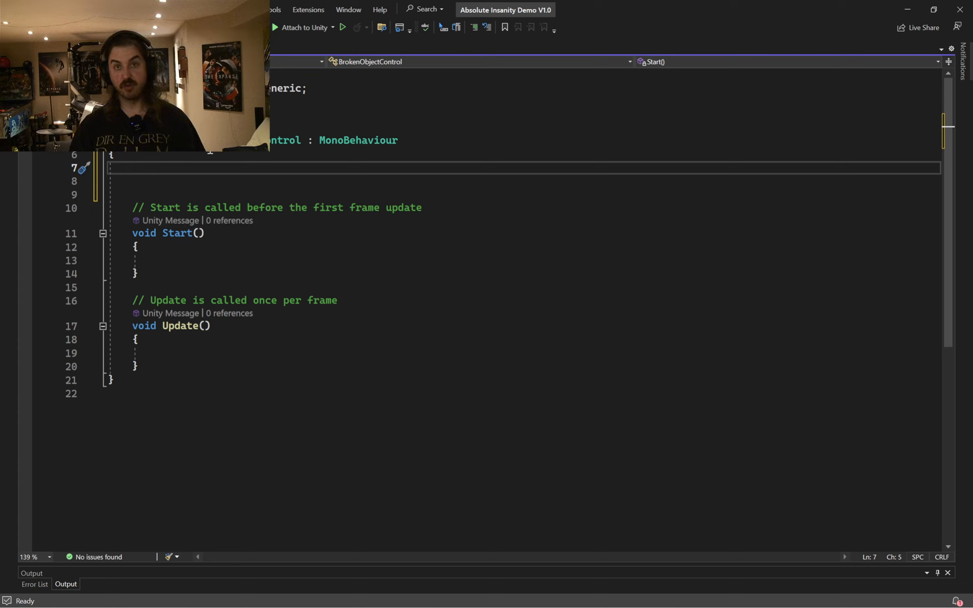
- Declare a public GameObject array named ObjectControl at the beginning of the class, save the script and select the field's name
type("publ")
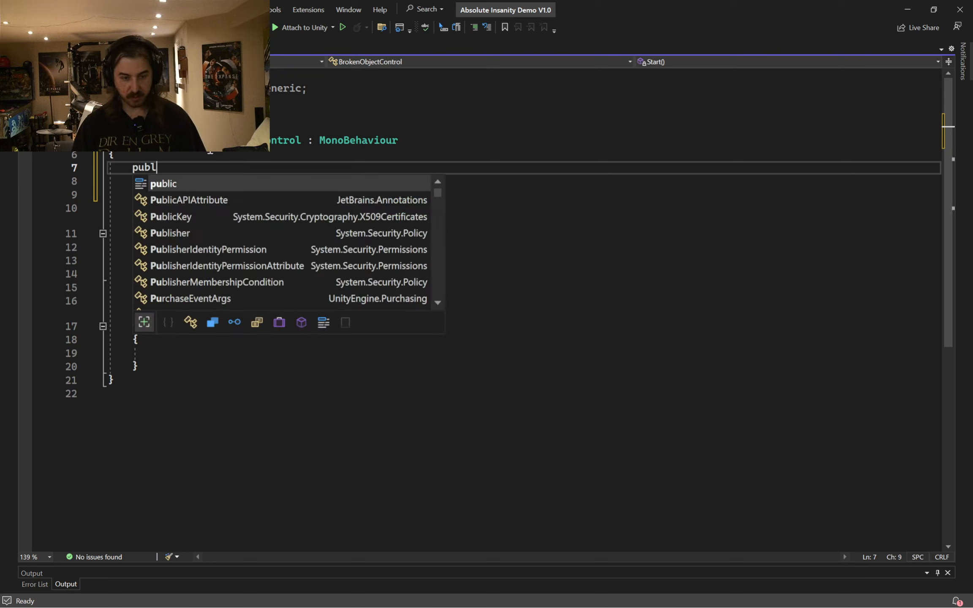
type("ic GameObject[")
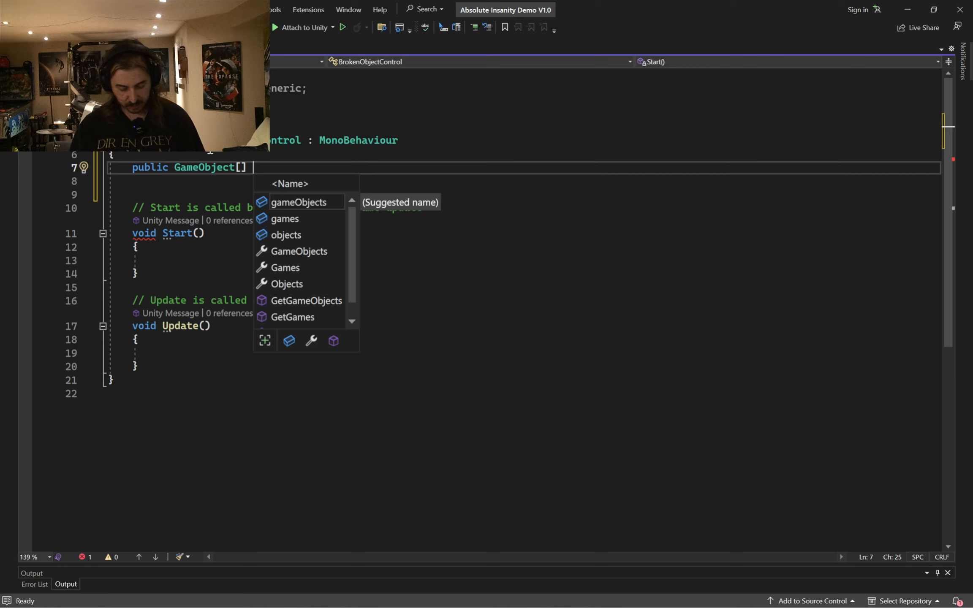
type("Object")
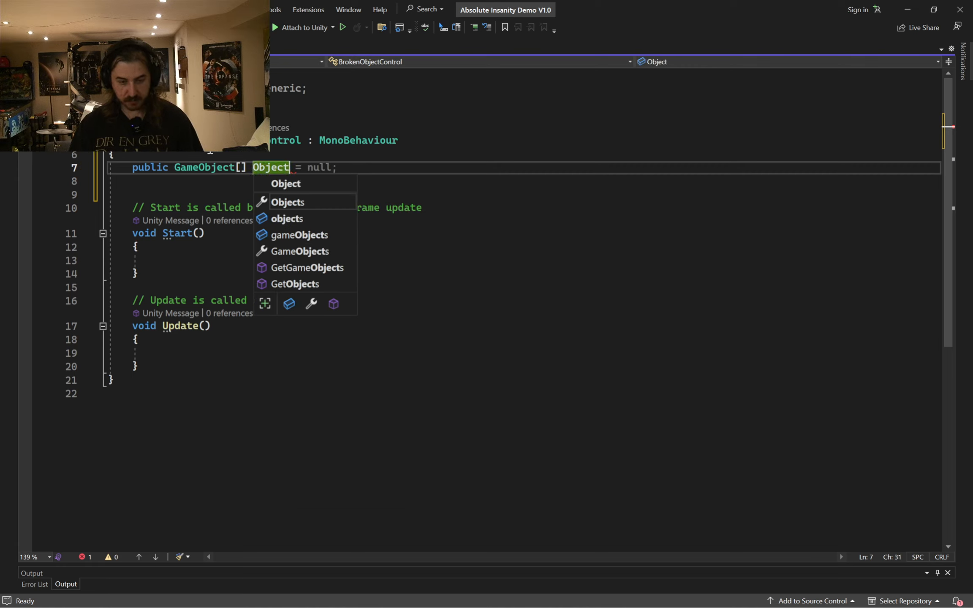
type("Cont")
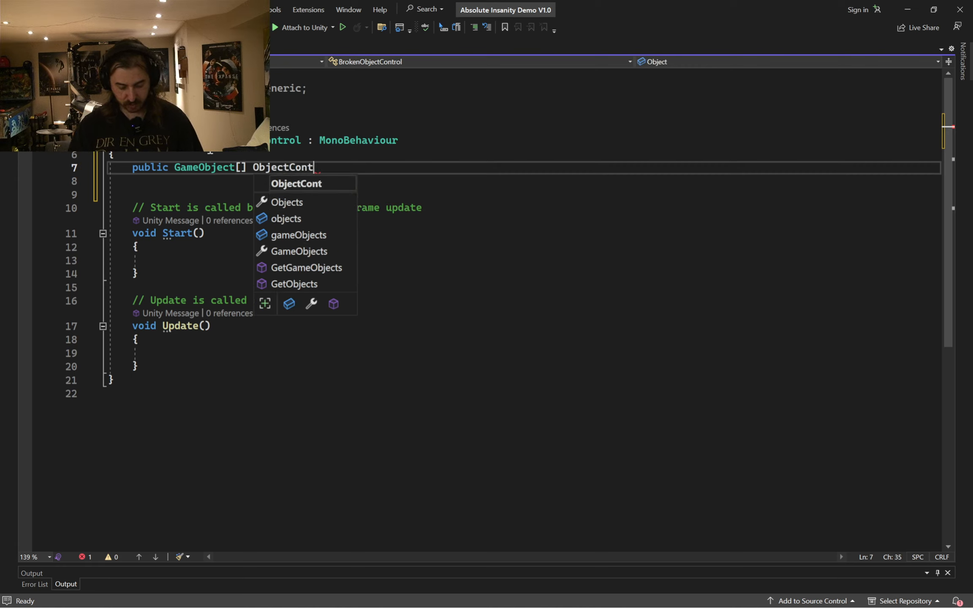
type("rol;")
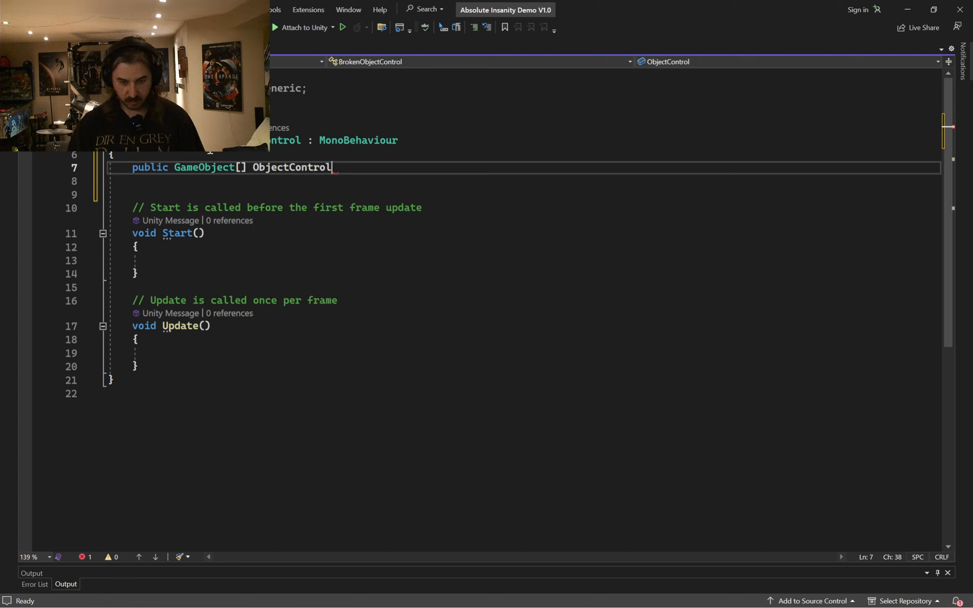
key("ctrl+s")
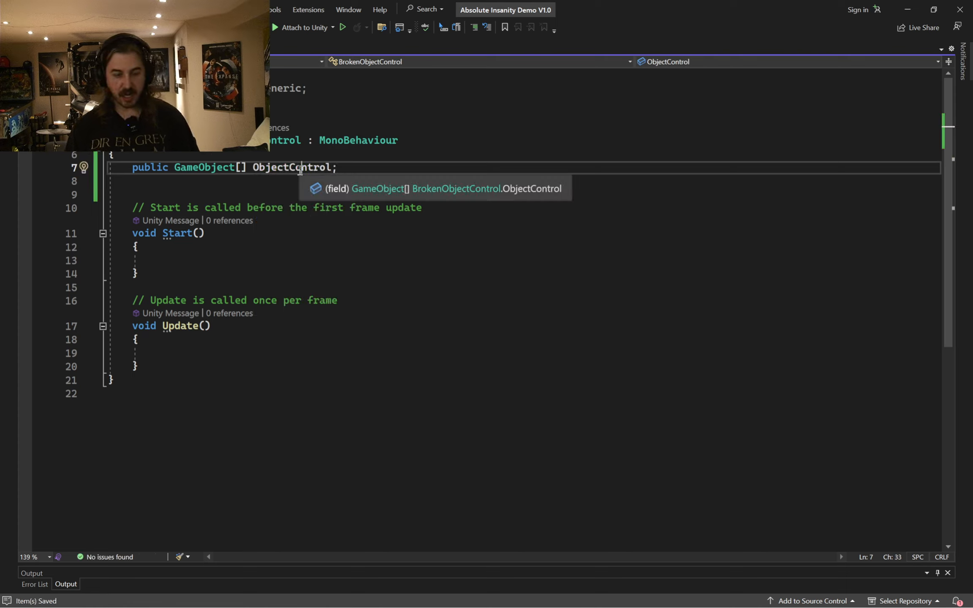
double_click(296, 168)
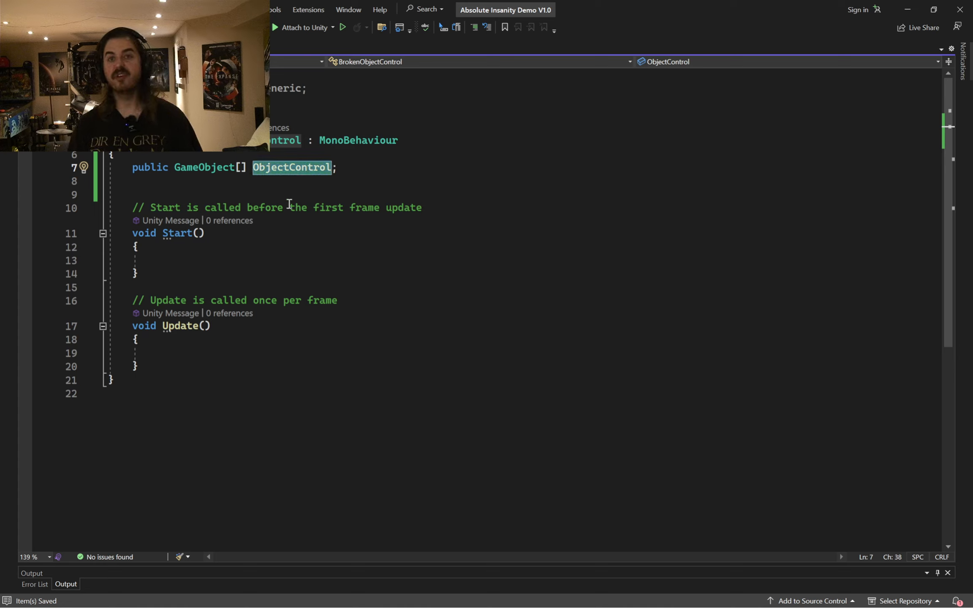
- Add the statement ObjectControl[0].SetActive(false); inside the Start method, reusing the array field's name
left_click(224, 261)
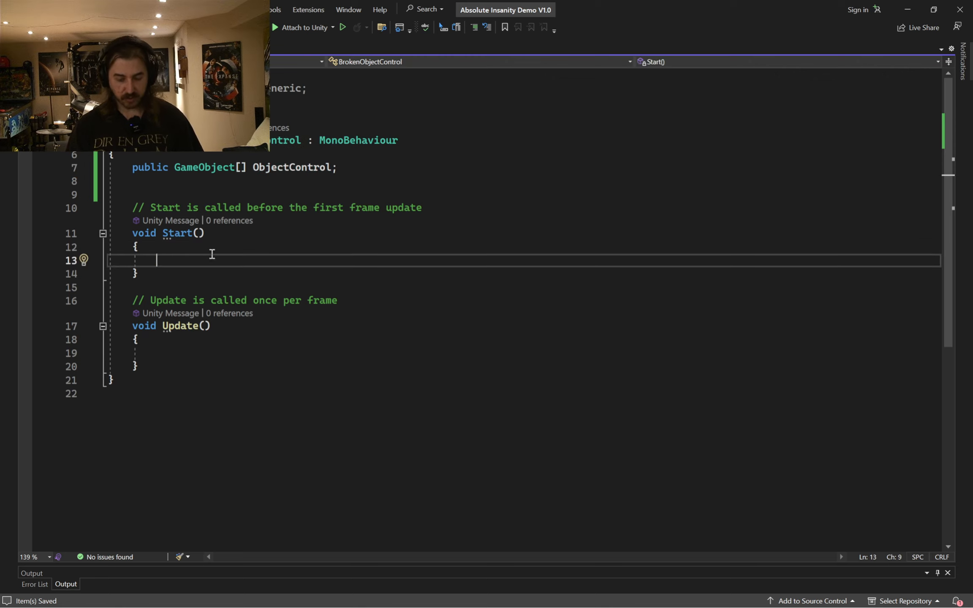
double_click(291, 168)
key("ctrl+c")
left_click(224, 260)
key("ctrl+v")
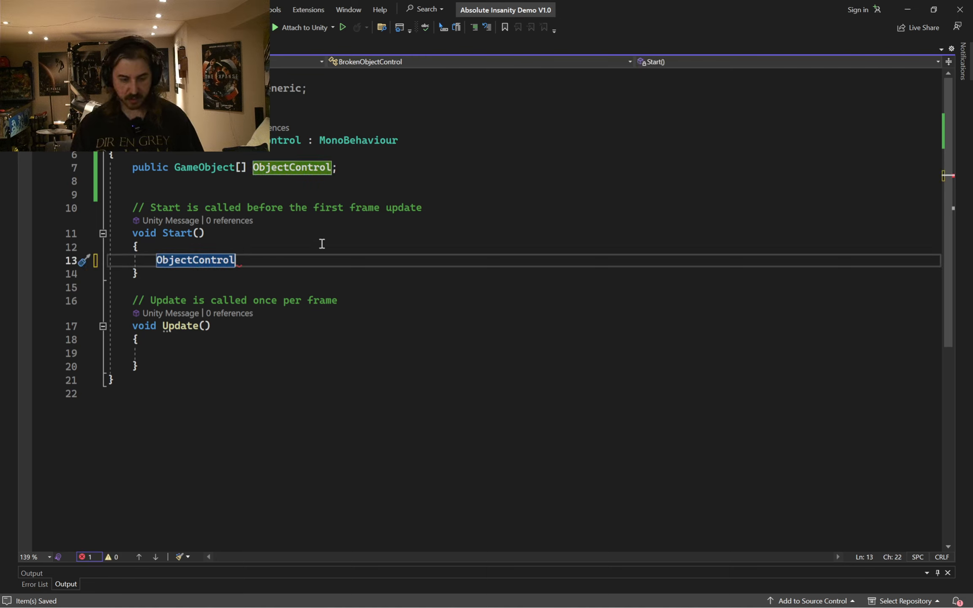
type("[0")
type("]")
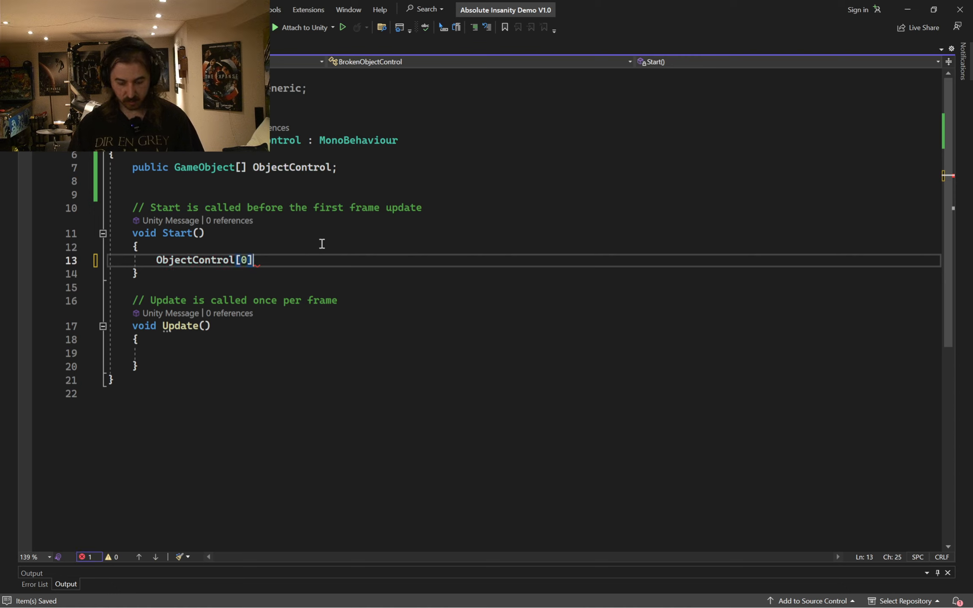
type(".Set")
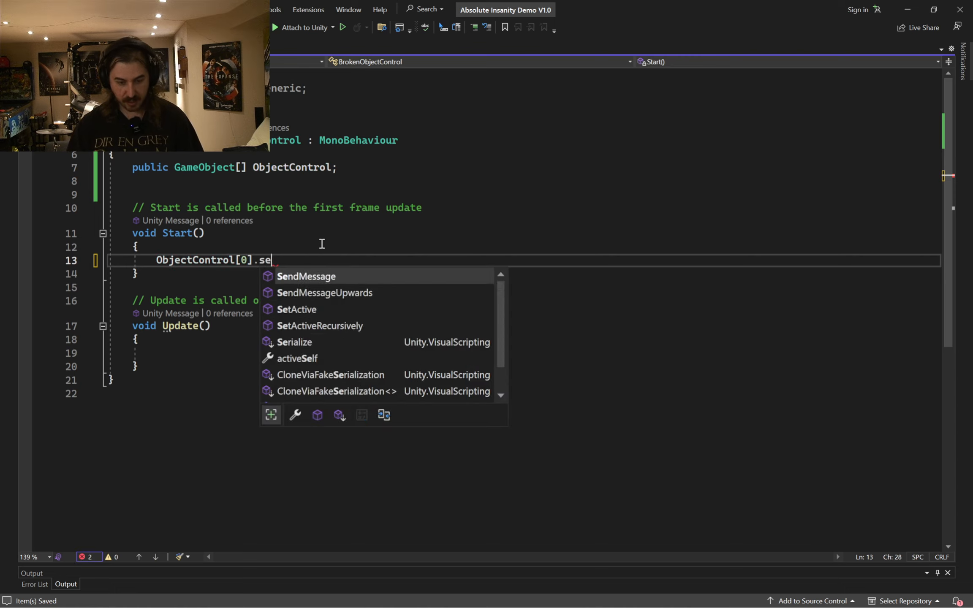
type("Active(false);")
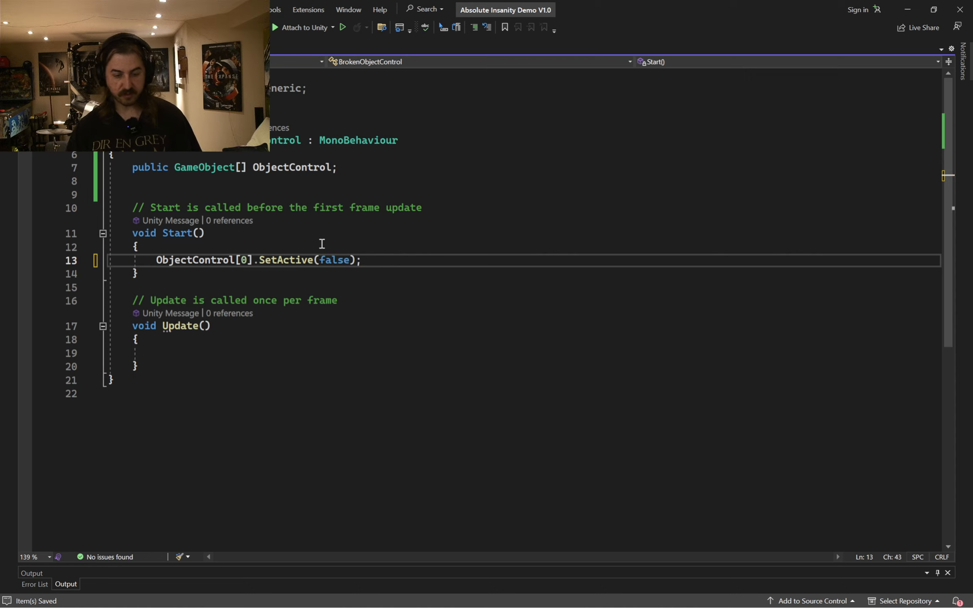
- Duplicate the SetActive statement on the next line with index 1, set the index 0 statement to true, and save the script
left_click(146, 260, "shift")
left_click(432, 260)
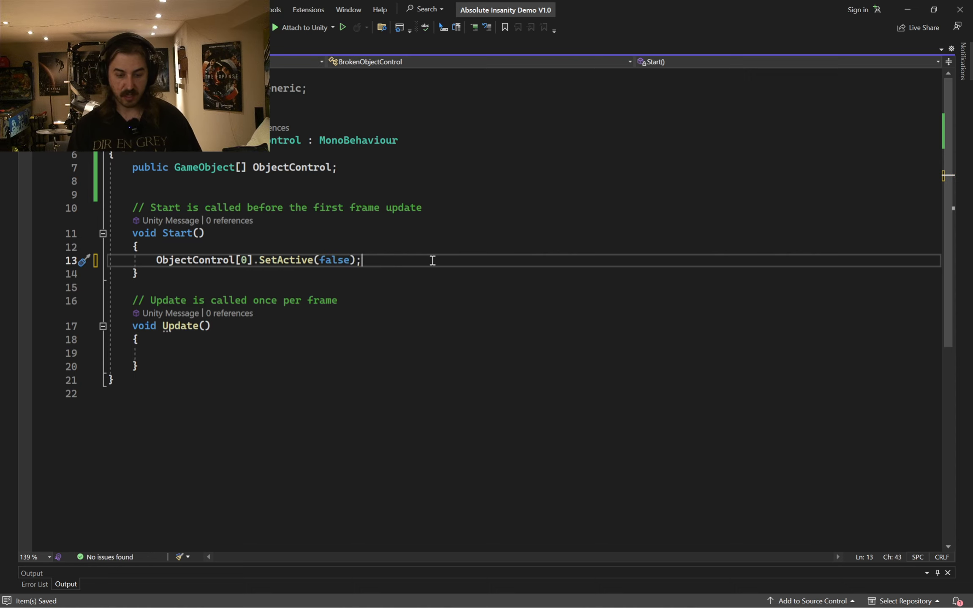
key("Return")
key("ctrl+v")
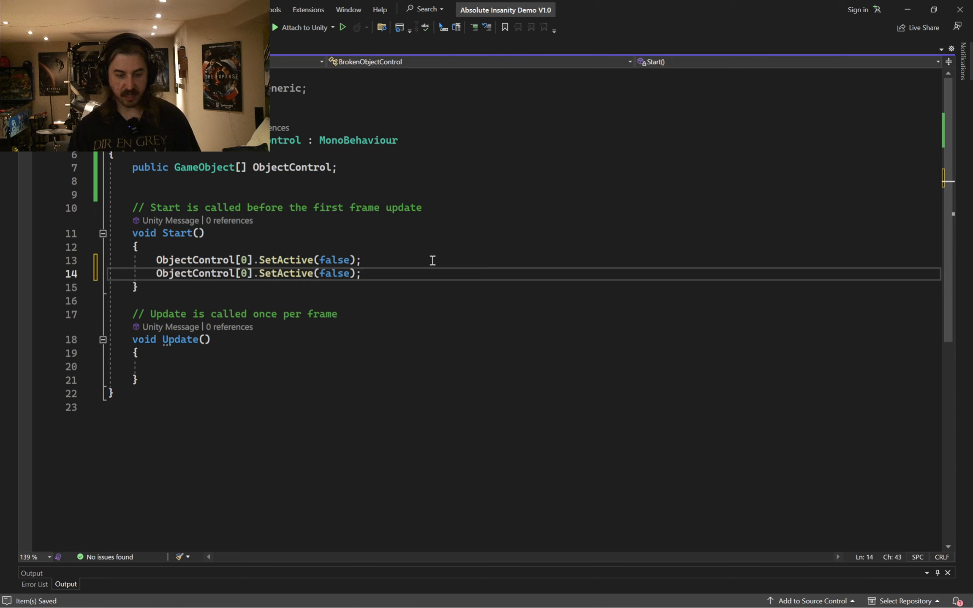
left_click(246, 273)
key("BackSpace")
type("1")
double_click(334, 260)
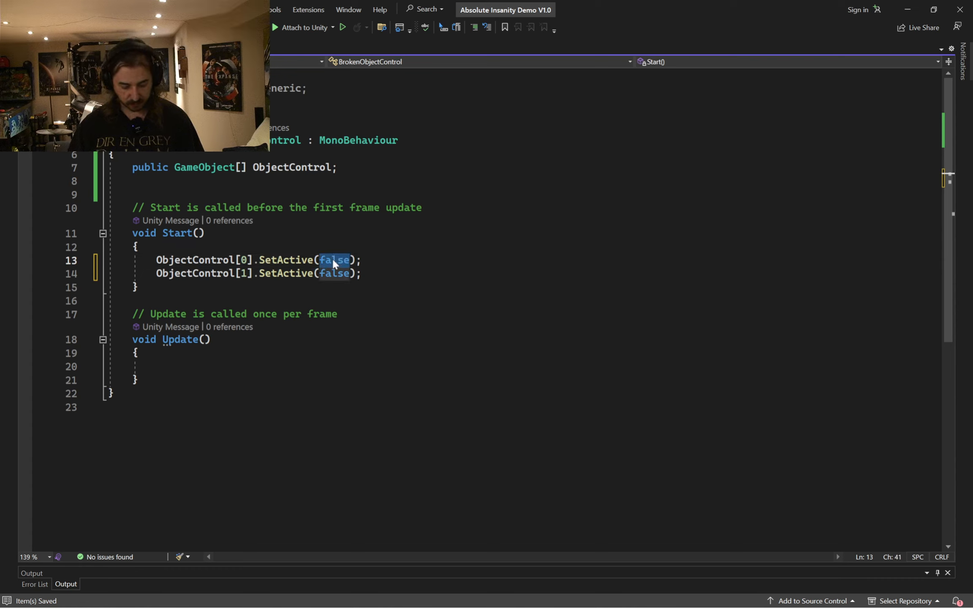
type("true")
left_click(369, 240)
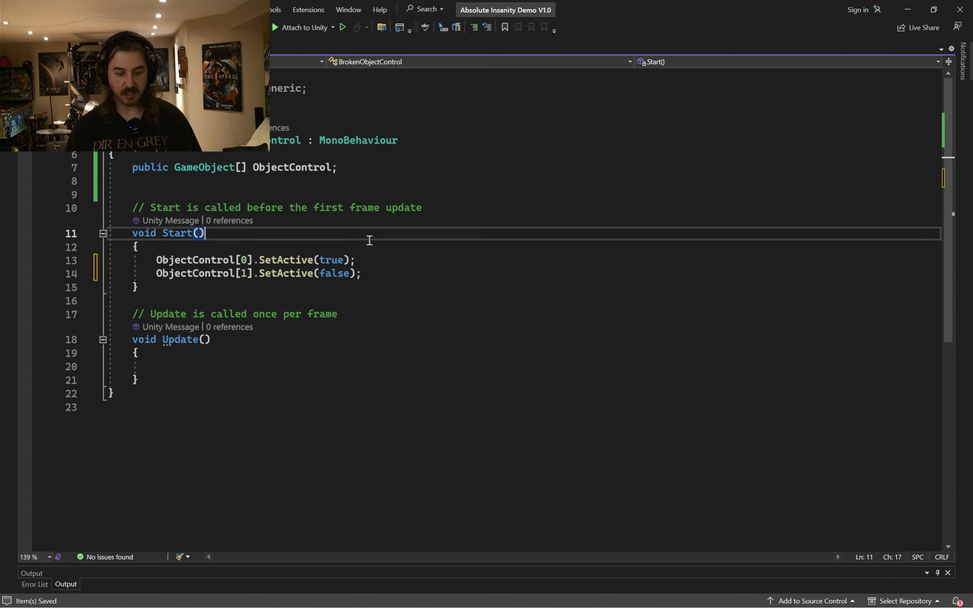
left_click(375, 260)
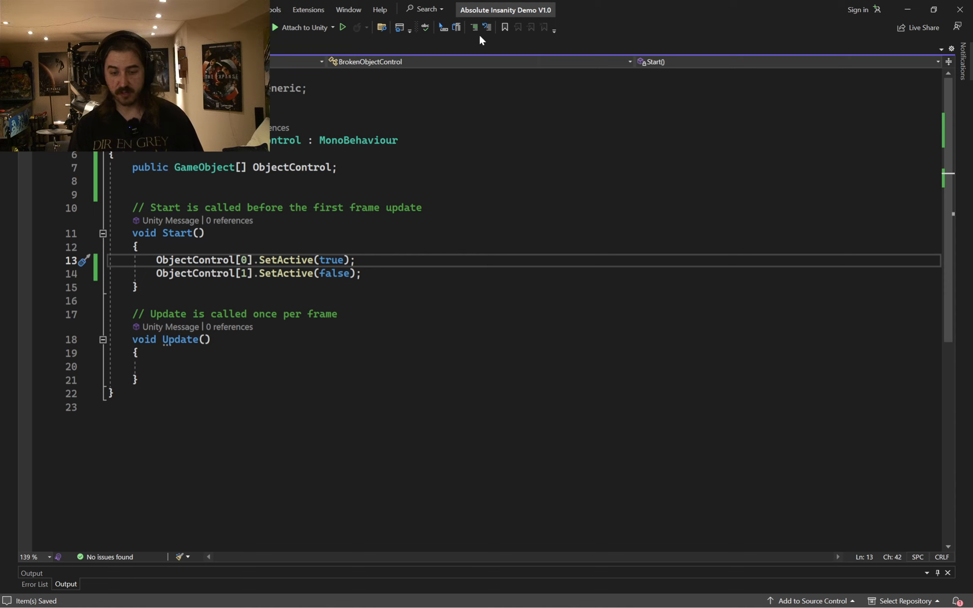
- Delete the two using directives other than UnityEngine from the start of the script and save it
left_click_drag(313, 88, 111, 89)
key("Delete")
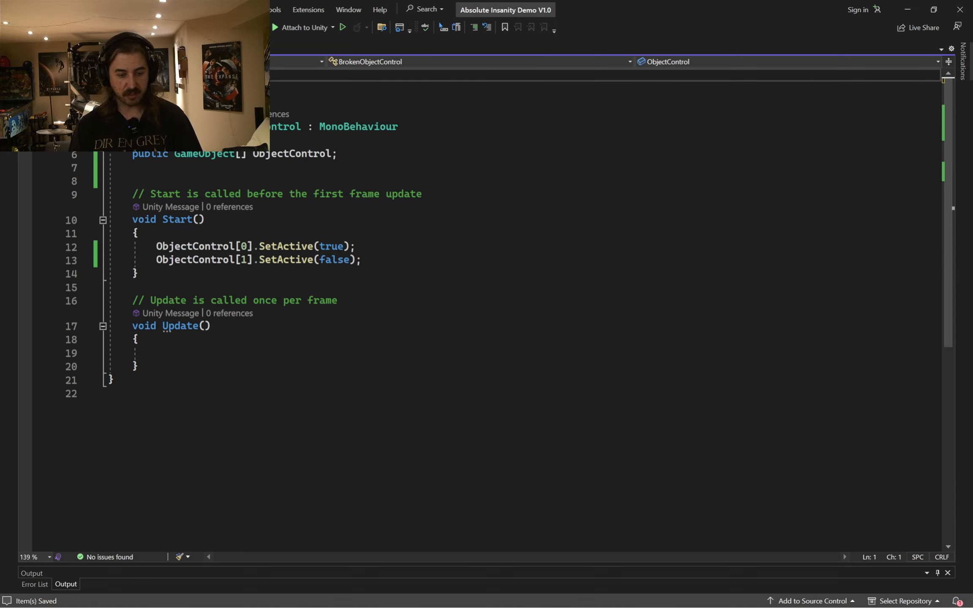
key("Delete")
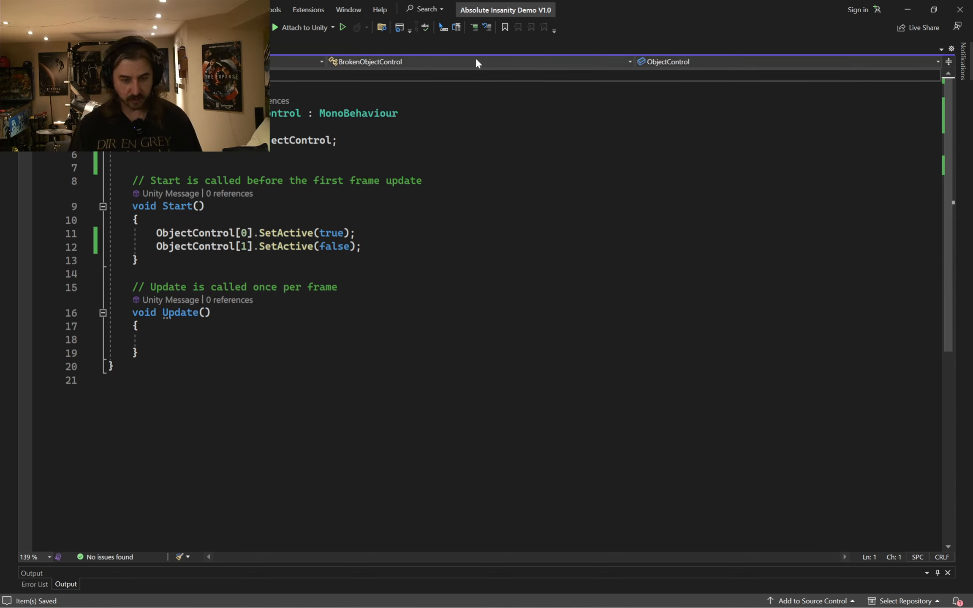
- Switch to Unity, select Cube Maze Control and set its script's Object Control array size to 2
left_click(908, 9)
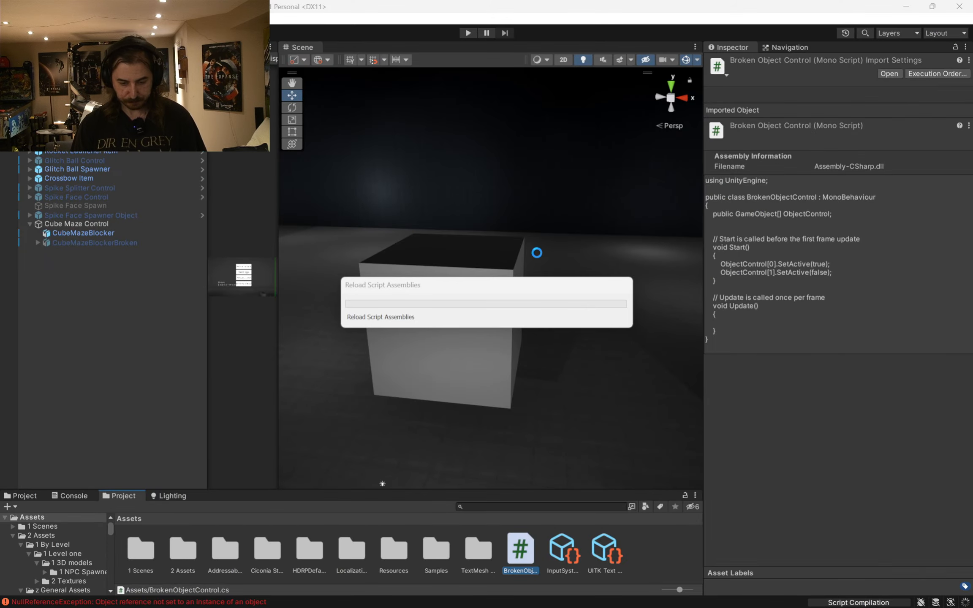
left_click(74, 223)
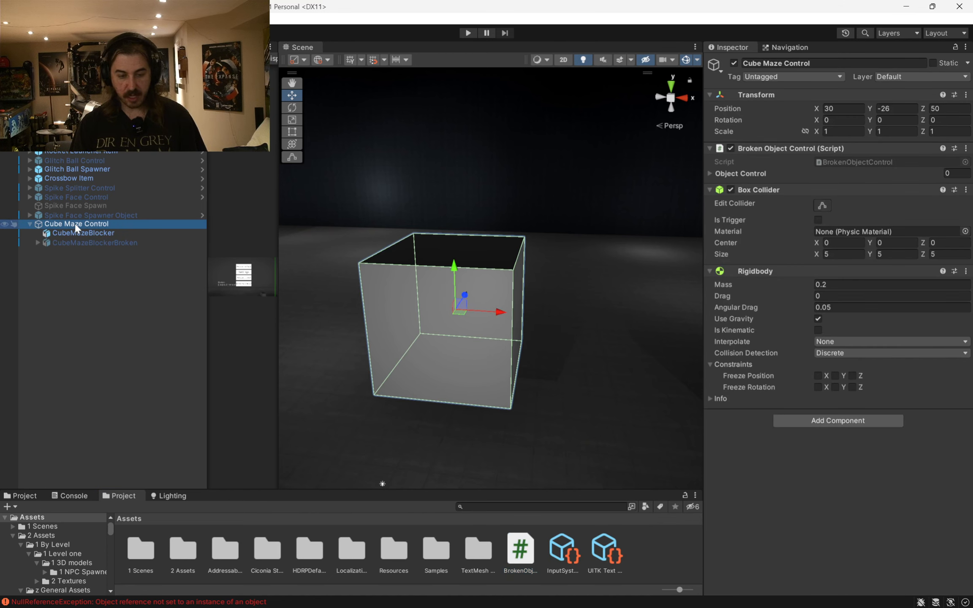
left_click(738, 174)
left_click(958, 174)
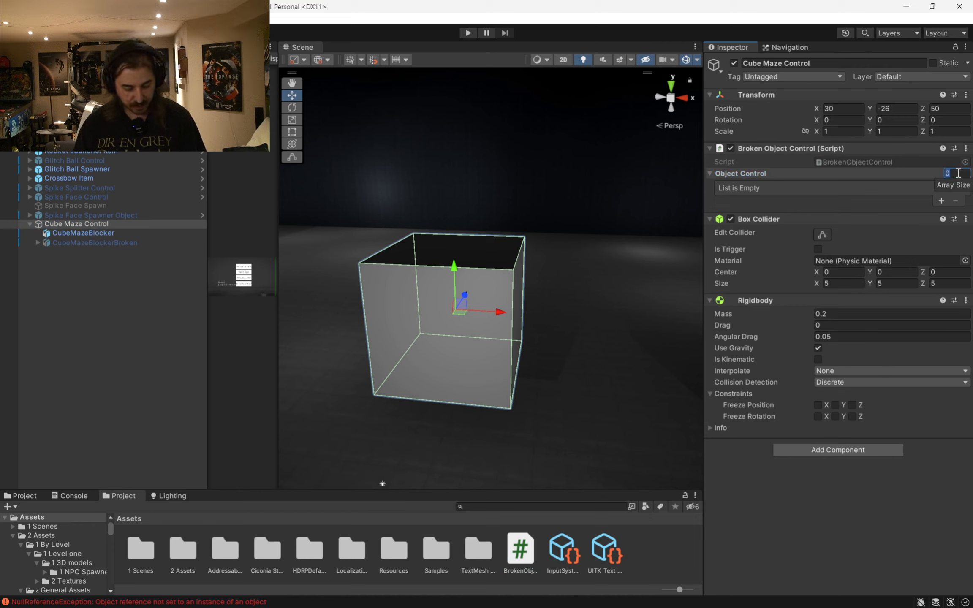
type("2")
key("Return")
- Assign CubeMazeBlocker to Element 0 and CubeMazeBlockerBroken to Element 1 of the Object Control array, and save the scene
left_click_drag(171, 232, 845, 186)
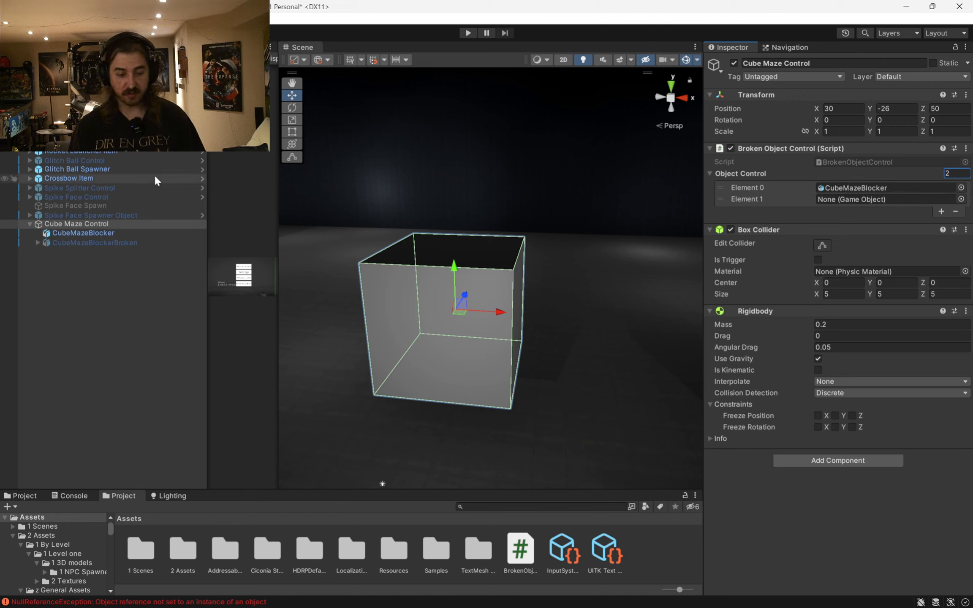
left_click_drag(89, 243, 852, 199)
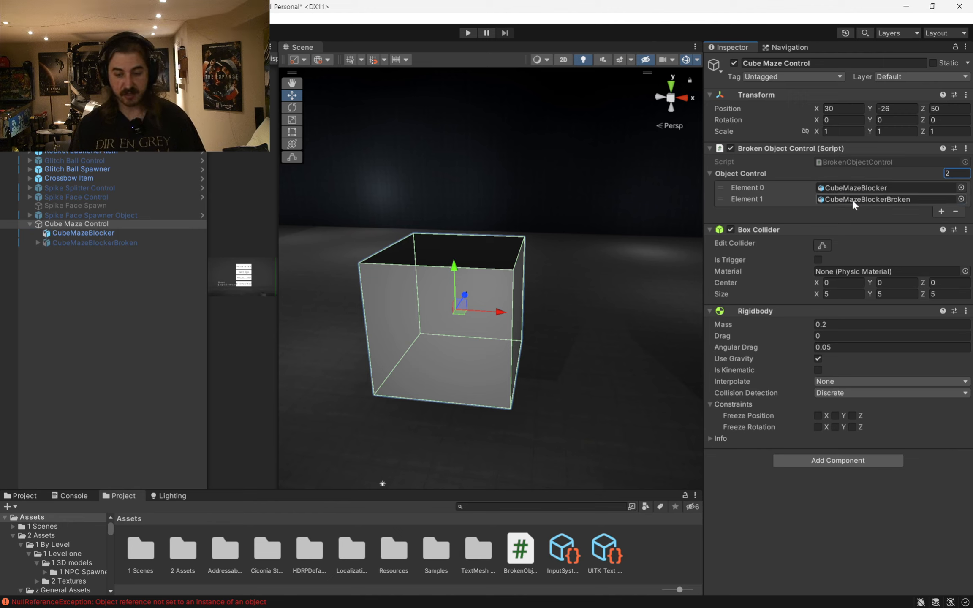
key("ctrl+s")
- Switch to Visual Studio and insert two new lines below the Update method in BrokenObjectControl
mouse_move(687, 600)
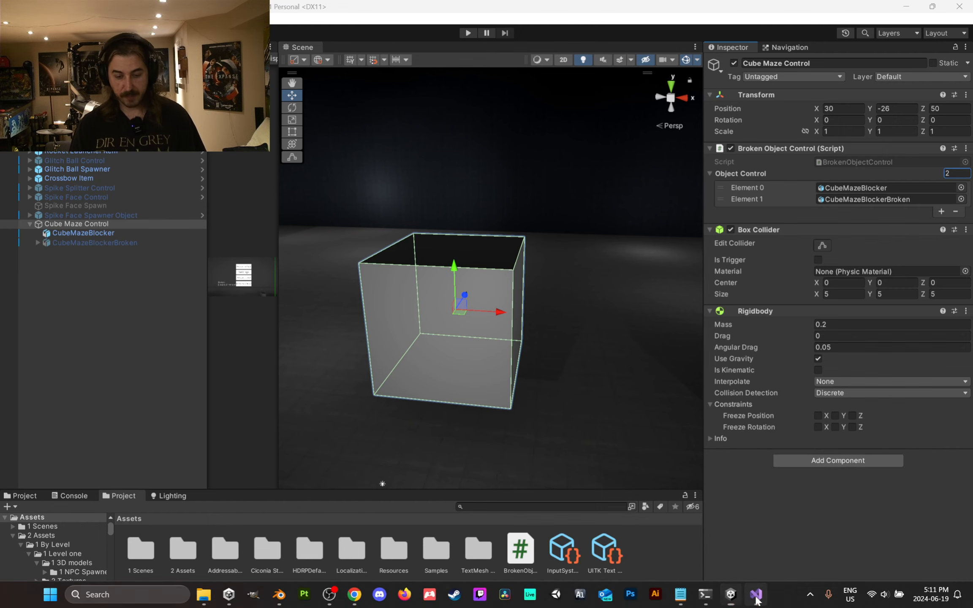
left_click(756, 594)
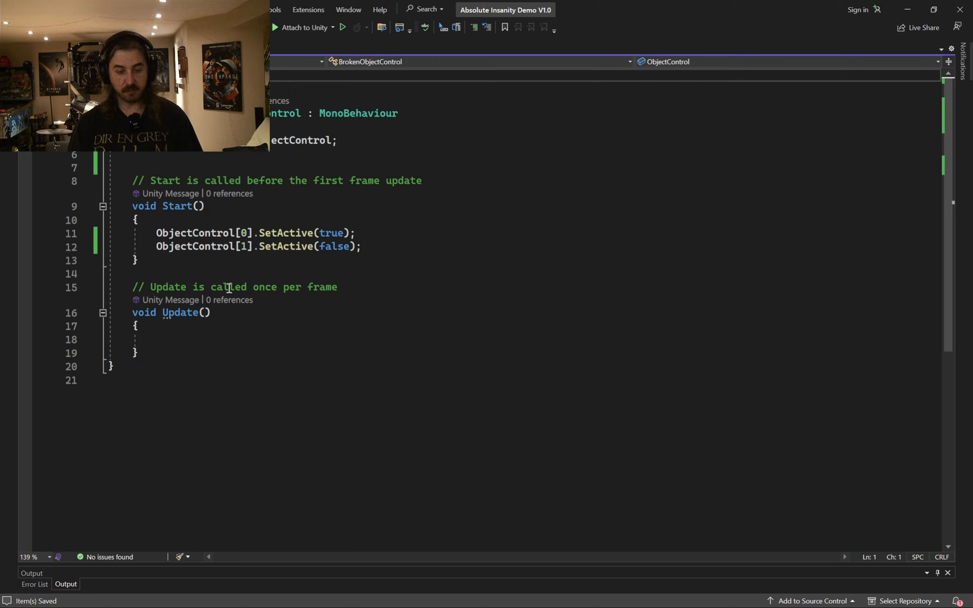
left_click(203, 350)
key("Return")
key("Return")
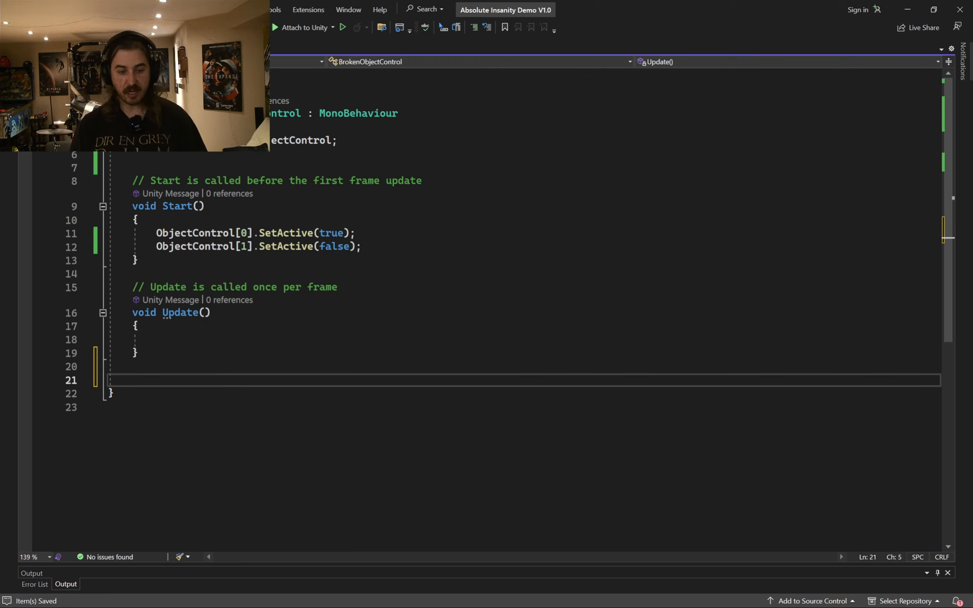
- Open the Reference script and examine its commented code for a collision-detection example
left_click(203, 49)
scroll(353, 301, "down", 7)
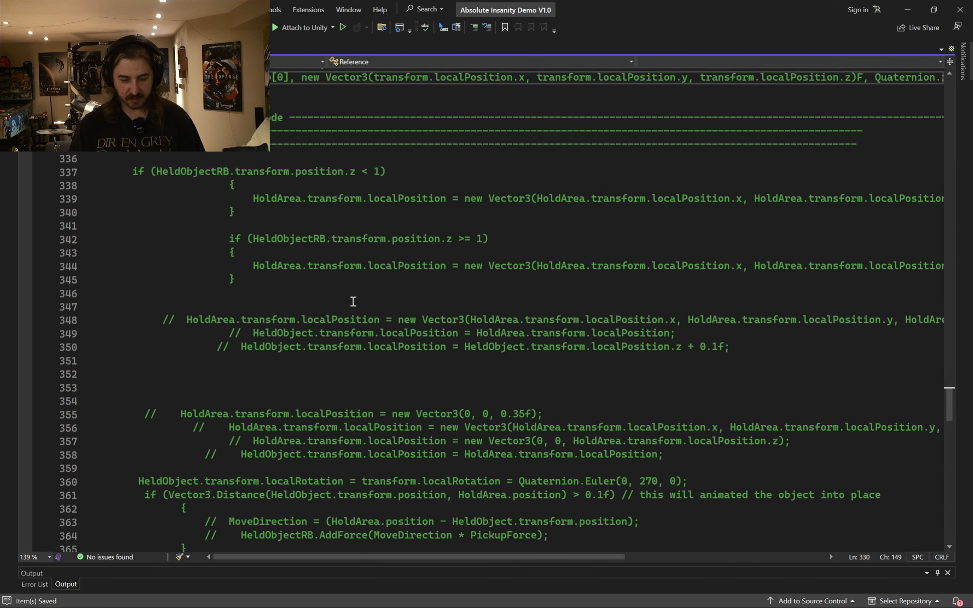
scroll(353, 302, "down", 20)
scroll(353, 302, "up", 13)
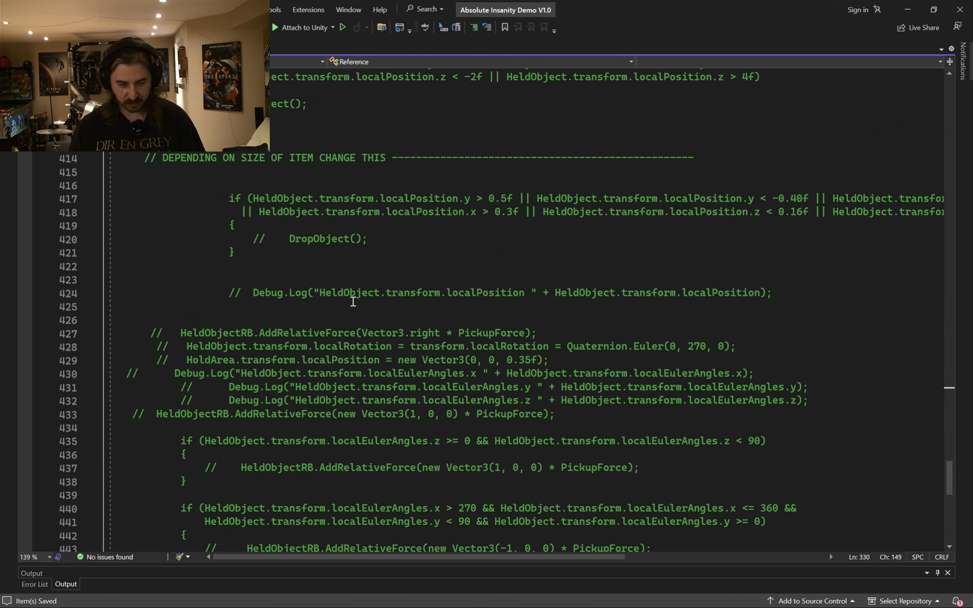
scroll(353, 302, "up", 20)
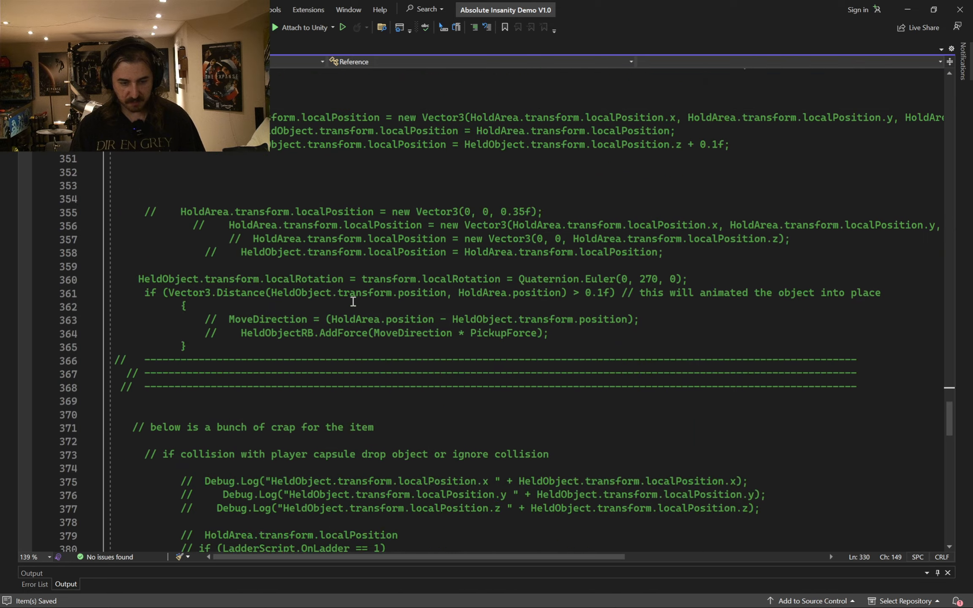
scroll(353, 302, "up", 13)
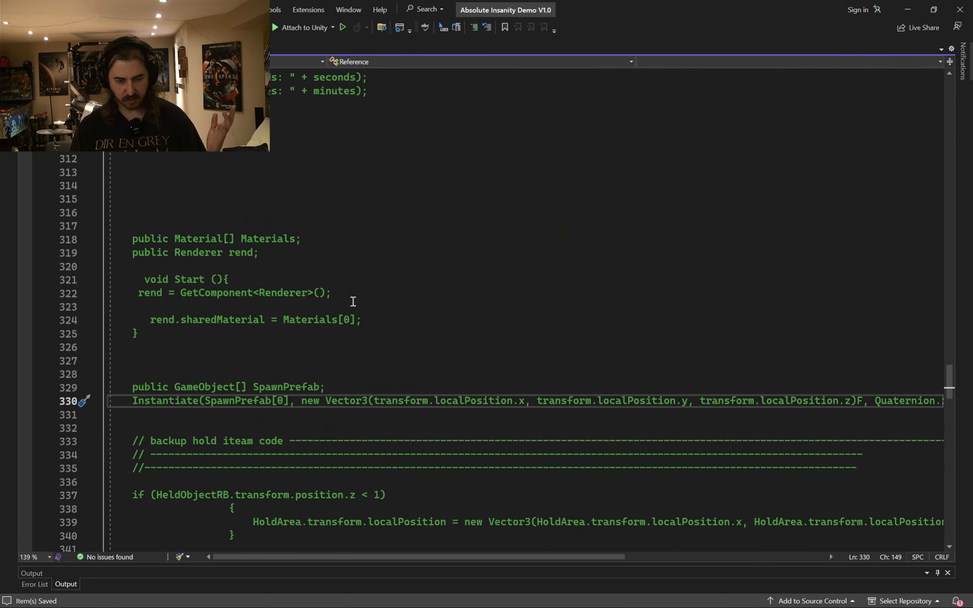
scroll(353, 302, "up", 7)
scroll(353, 302, "down", 20)
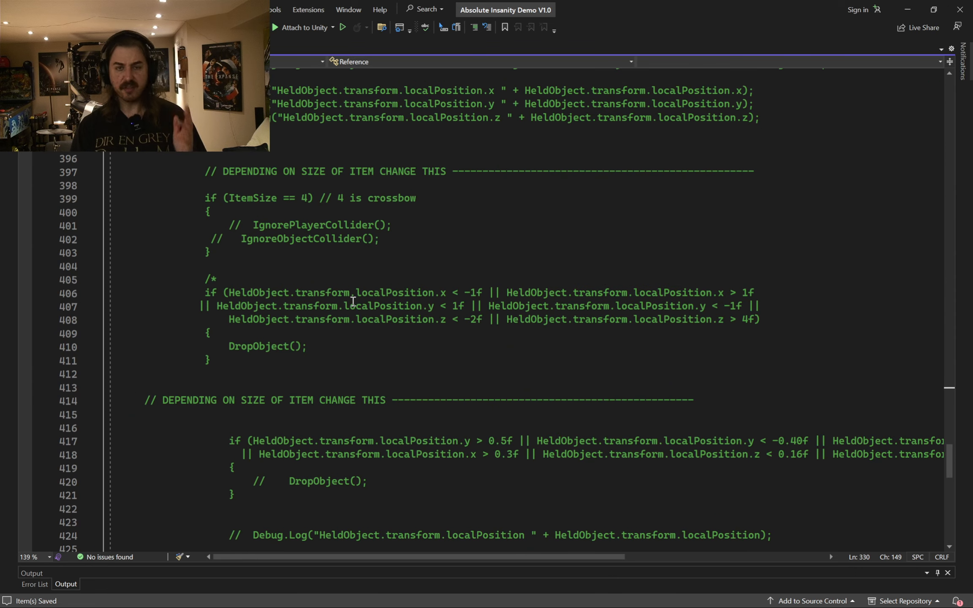
scroll(353, 301, "down", 11)
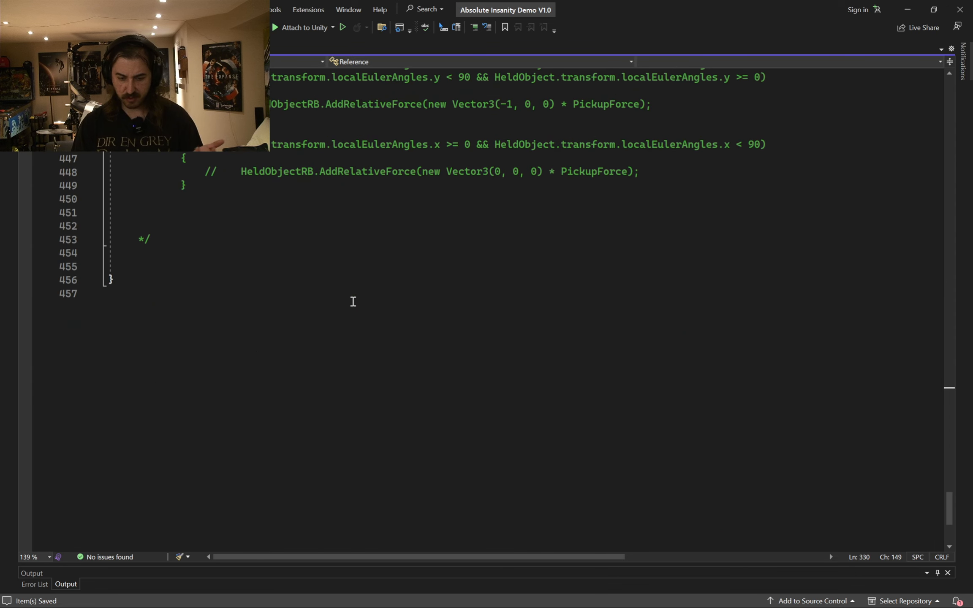
scroll(353, 302, "up", 13)
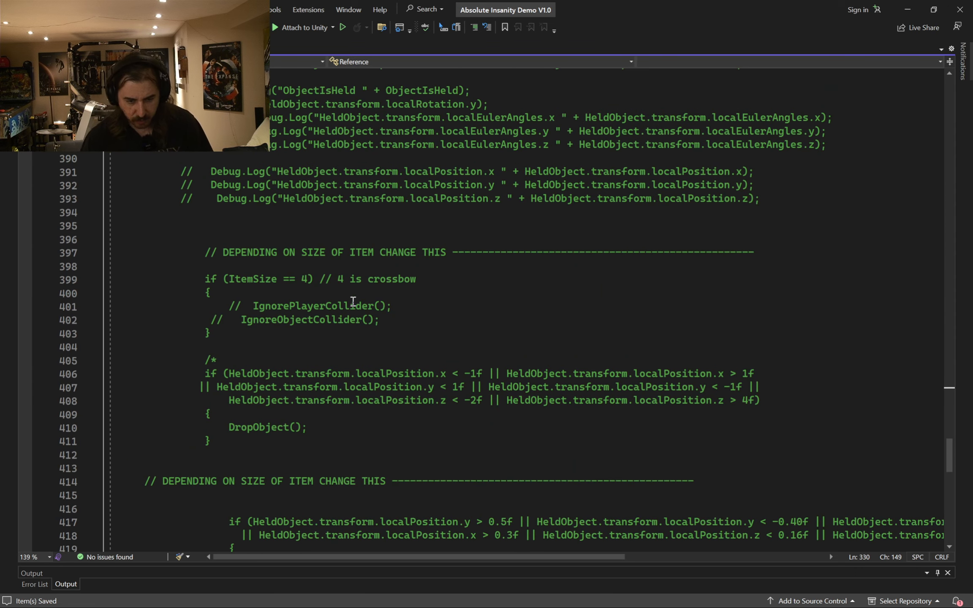
scroll(353, 301, "up", 13)
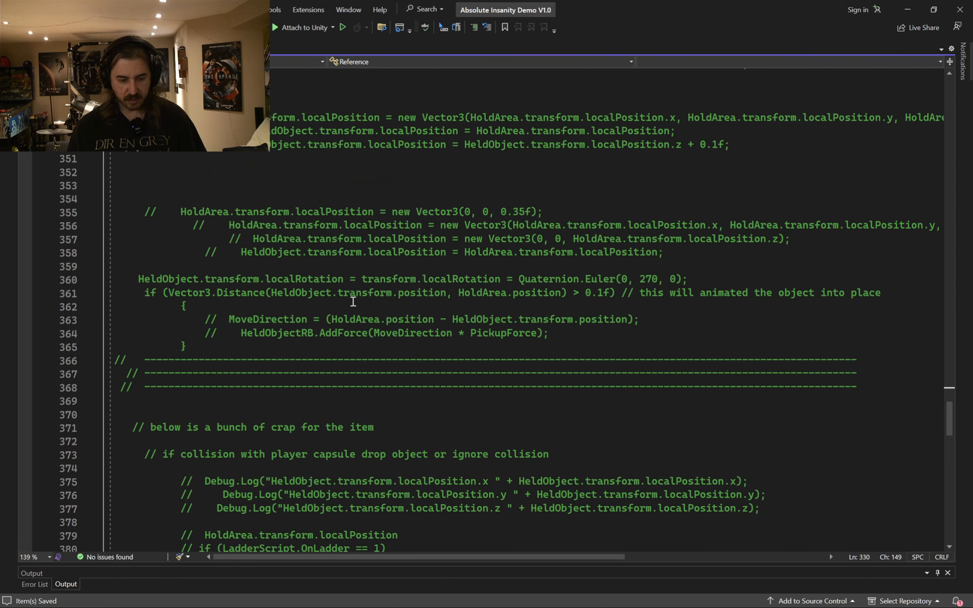
scroll(353, 302, "down", 6)
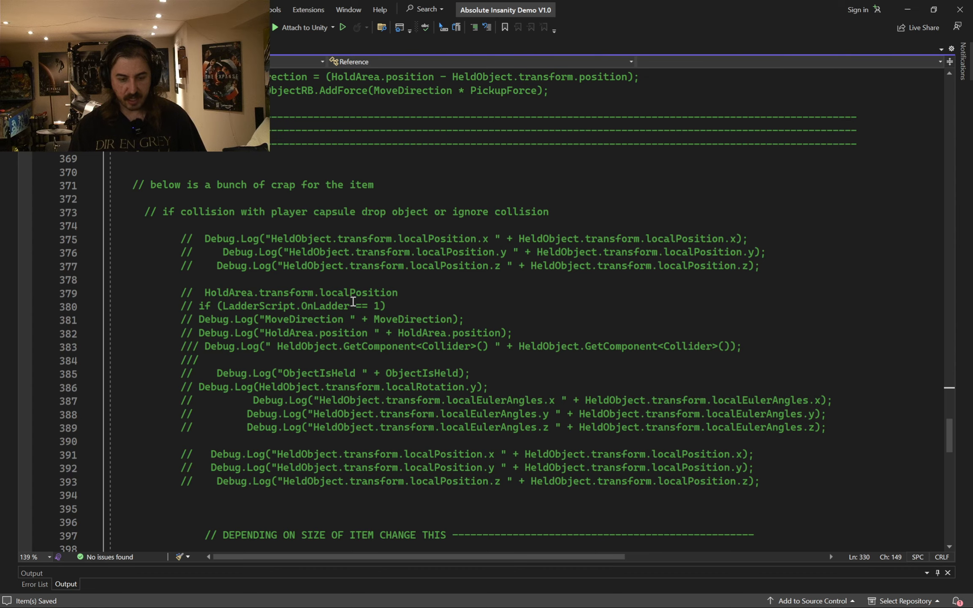
scroll(353, 302, "down", 6)
scroll(353, 302, "down", 9)
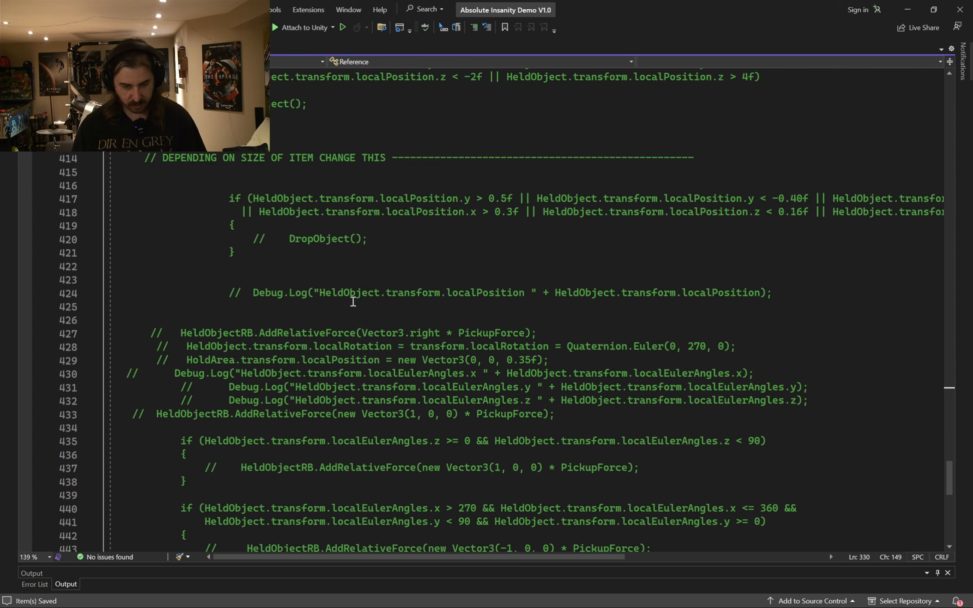
- Search the Reference script for "coll" and copy the line void OnCollisionEnter(Collision collision) into BrokenObjectControl below Update
key("ctrl+f")
type("coll")
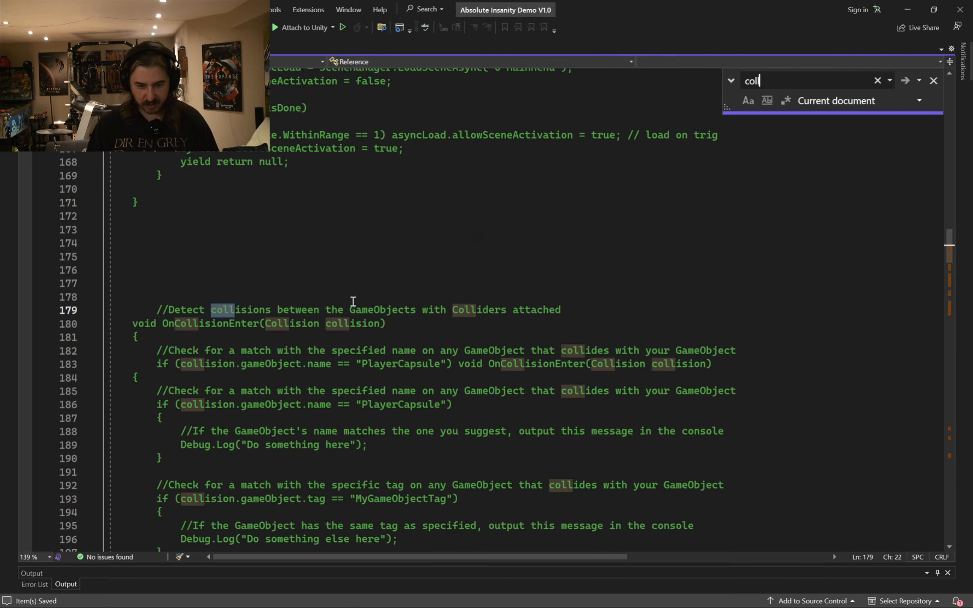
left_click(128, 324)
left_click(411, 323, "shift")
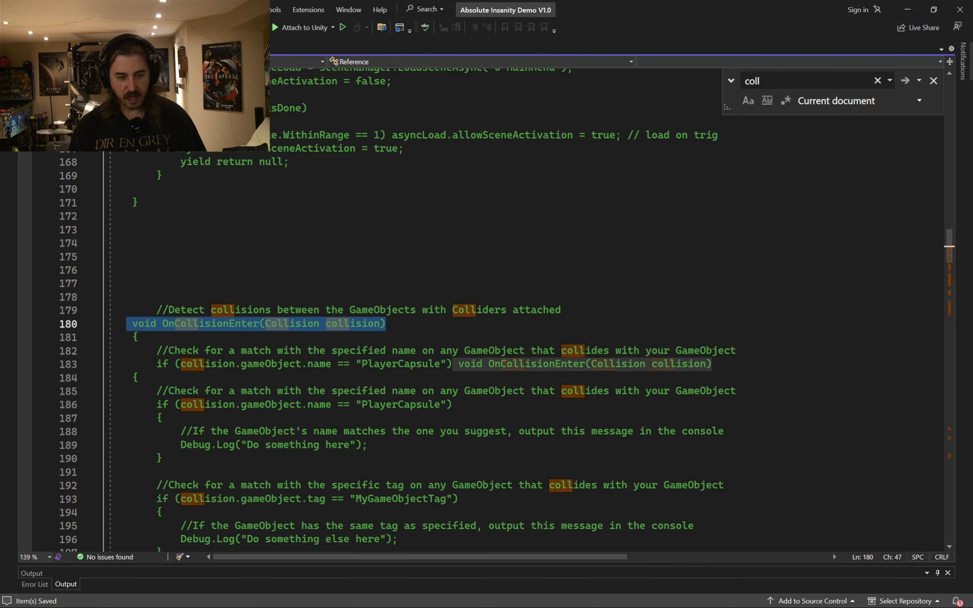
key("ctrl+c")
key("ctrl+Tab")
key("ctrl+v")
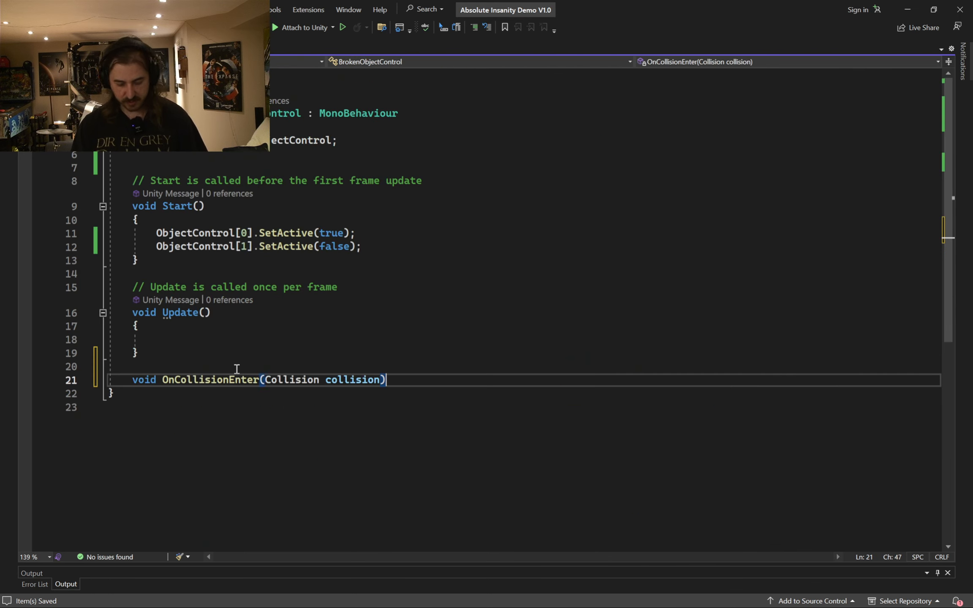
- Give OnCollisionEnter an empty body in braces and select the method's name
type("{")
key("Return")
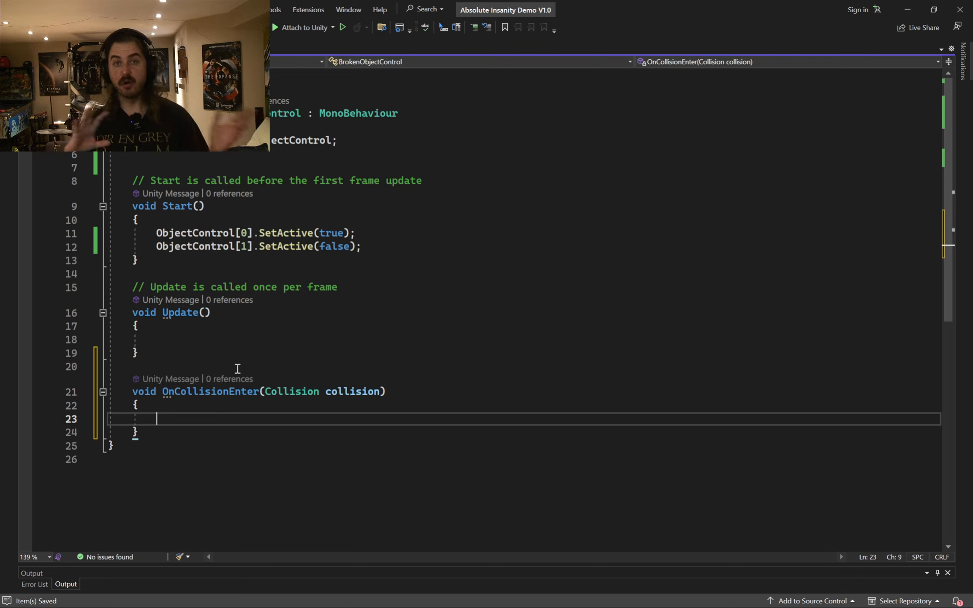
scroll(262, 381, "down", 2)
double_click(148, 310)
double_click(186, 310)
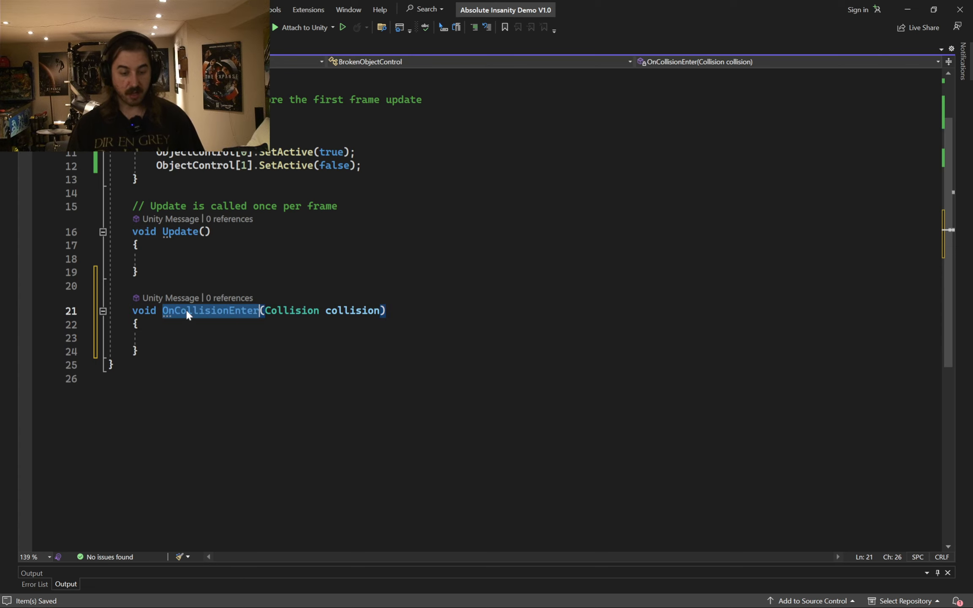
double_click(287, 311)
double_click(352, 311)
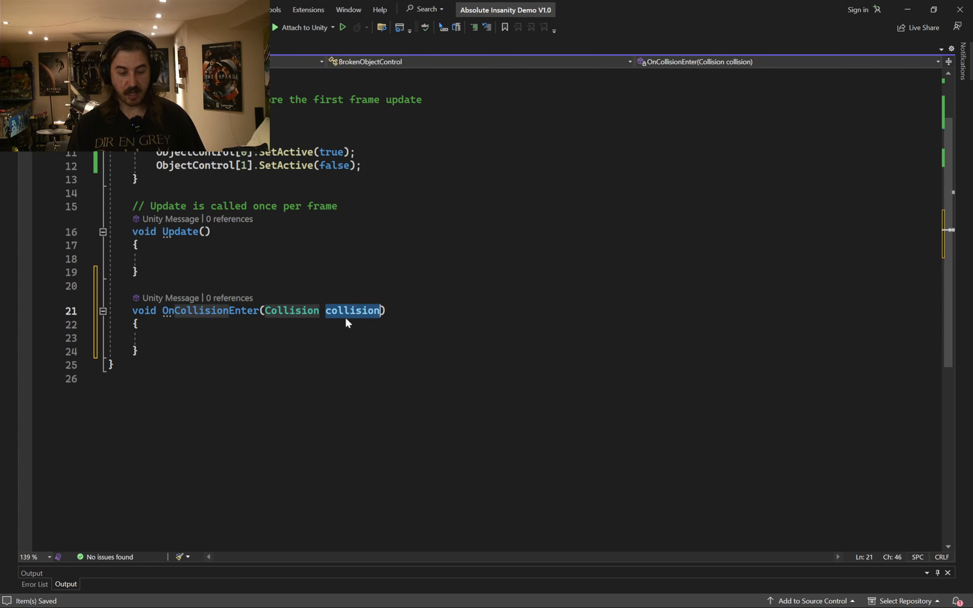
double_click(291, 310)
double_click(340, 313)
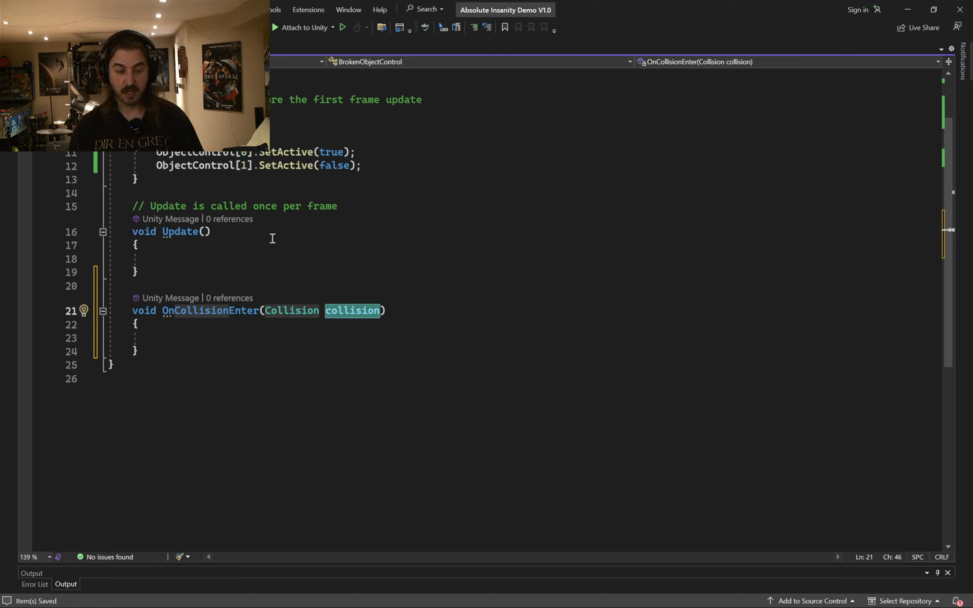
- Copy the two ObjectControl SetActive lines from Start into the body of OnCollisionEnter
left_click(140, 155)
left_click(380, 168, "shift")
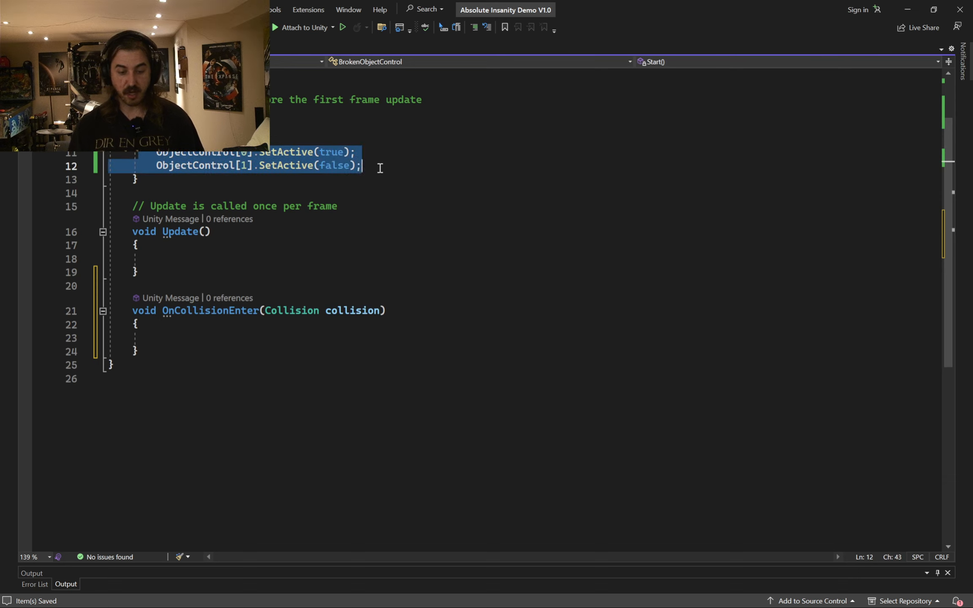
key("ctrl+c")
left_click(269, 338)
key("ctrl+v")
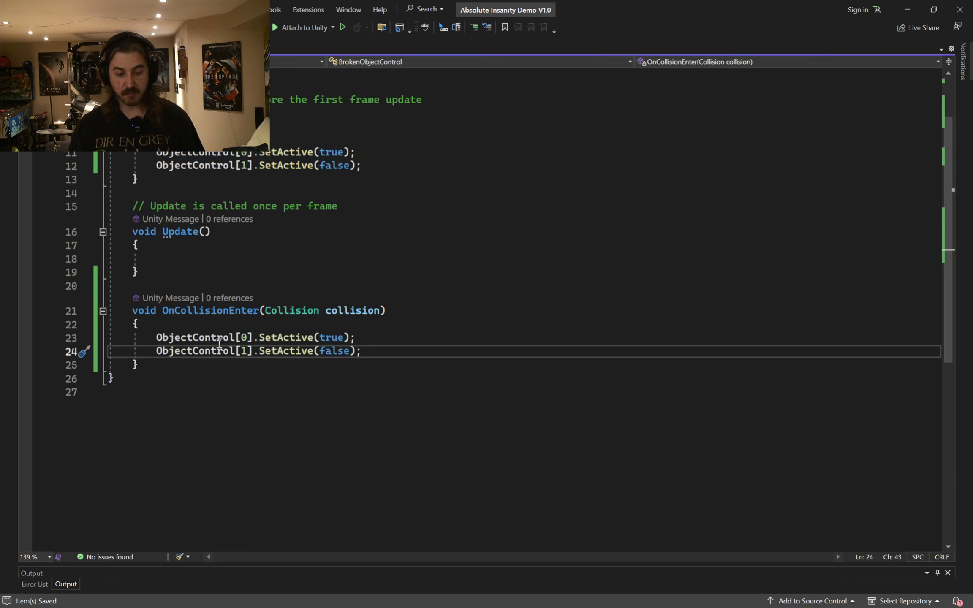
- In OnCollisionEnter, set ObjectControl[0].SetActive to false and ObjectControl[1].SetActive to true
double_click(334, 337)
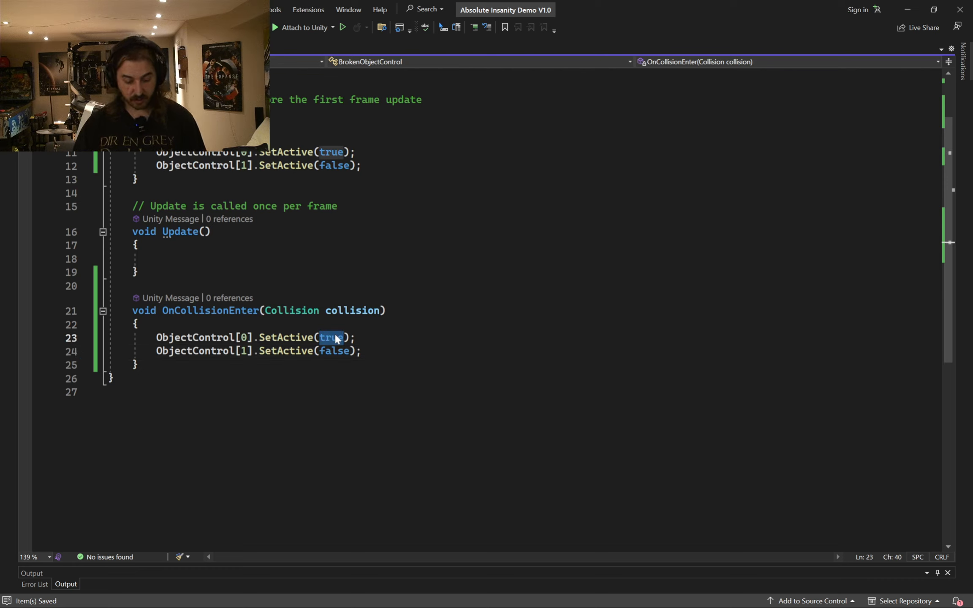
type("false")
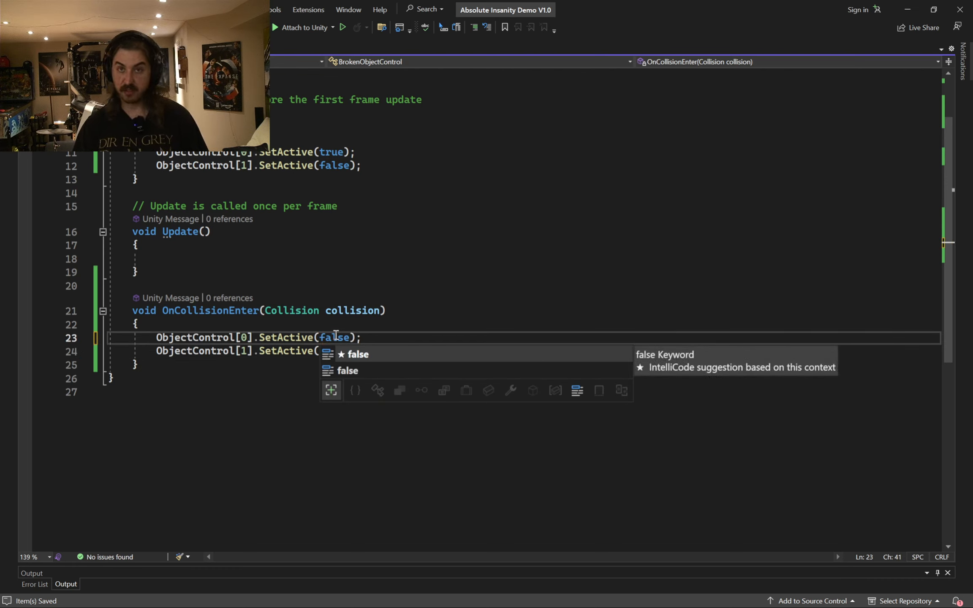
left_click(346, 315)
double_click(334, 351)
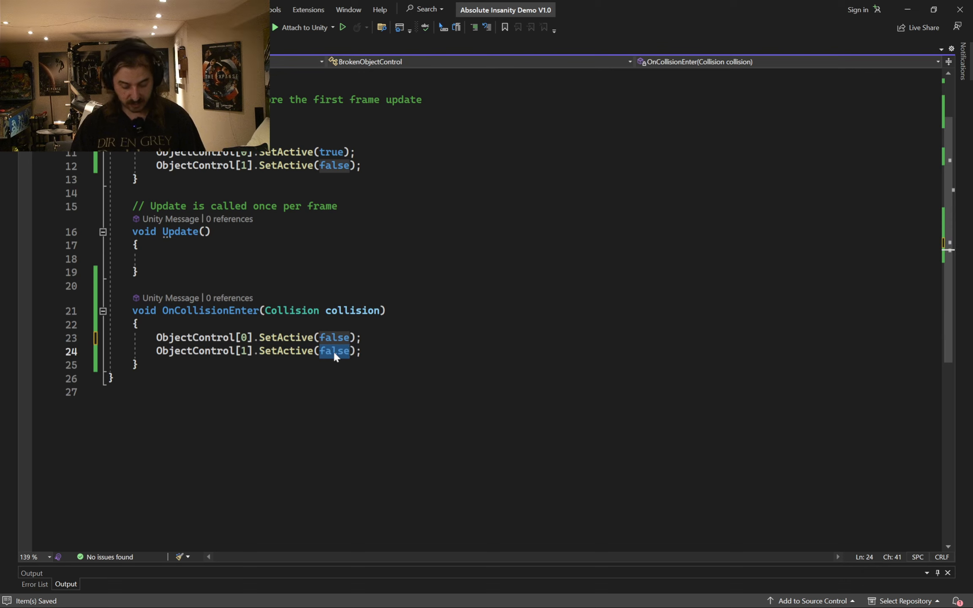
type("true")
left_click(372, 256)
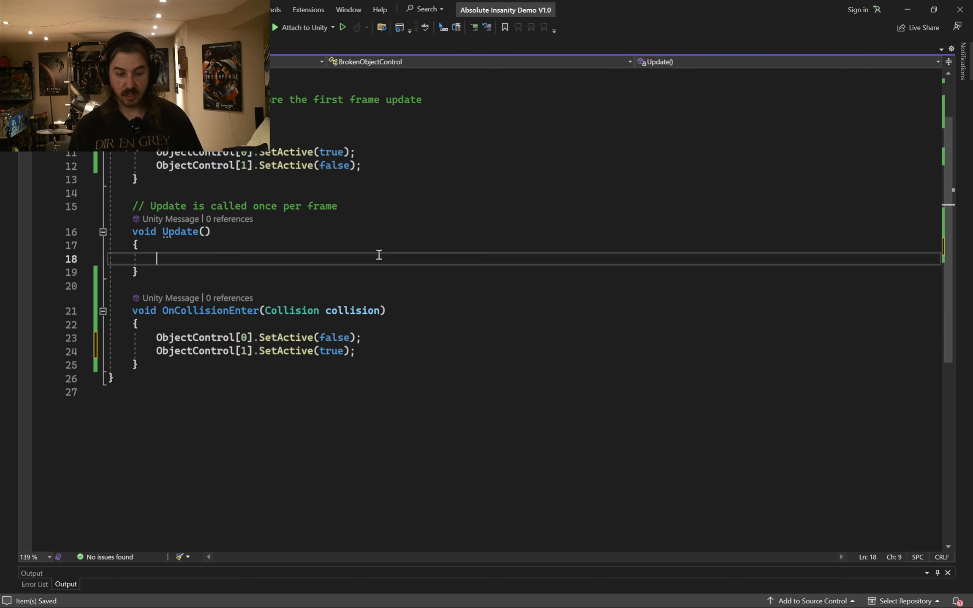
scroll(388, 240, "up", 2)
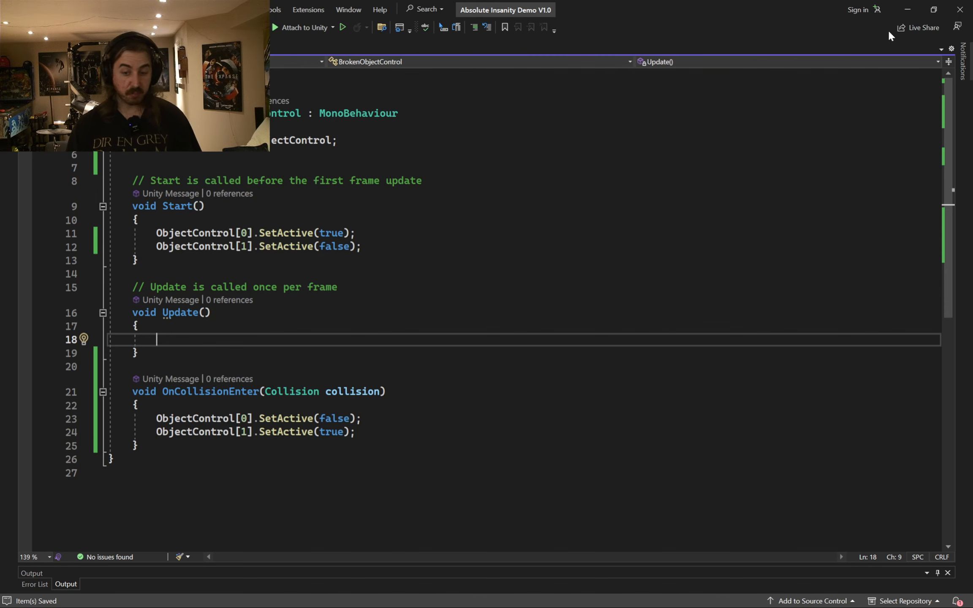
- Switch to Unity and run the scene to test Cube Maze Control's collision break, ending play mode after the check
left_click(908, 9)
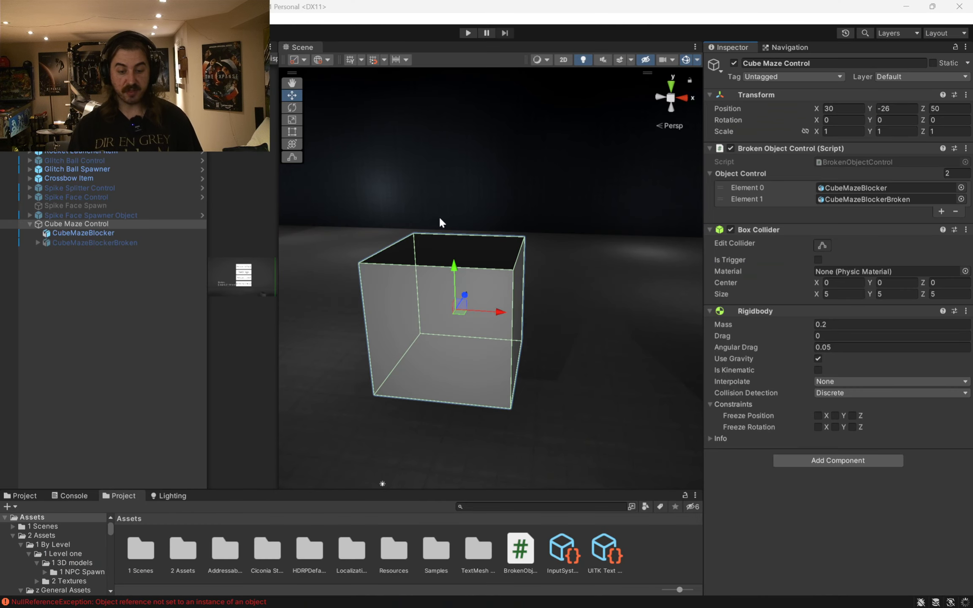
scroll(425, 271, "down", 2)
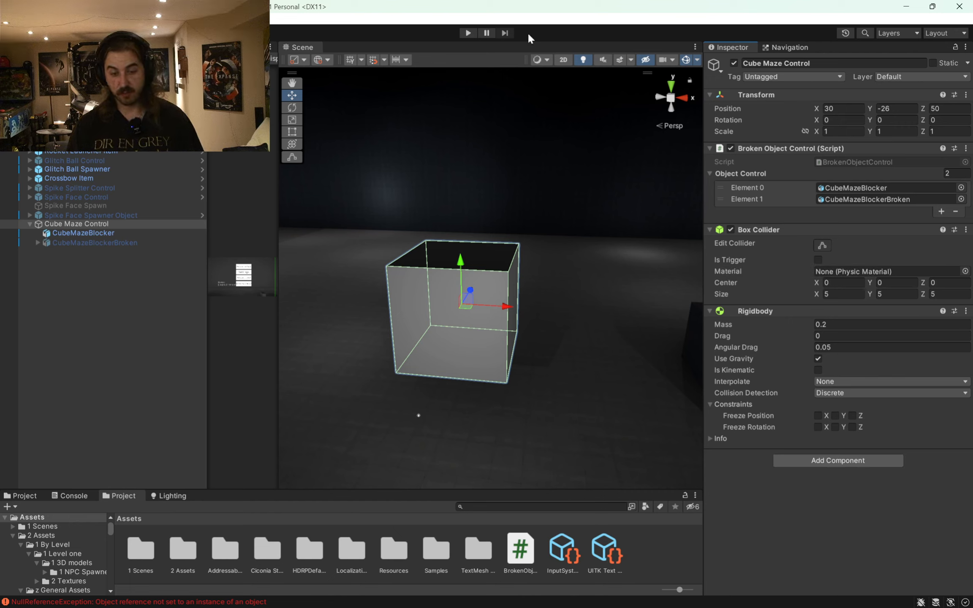
left_click(461, 32)
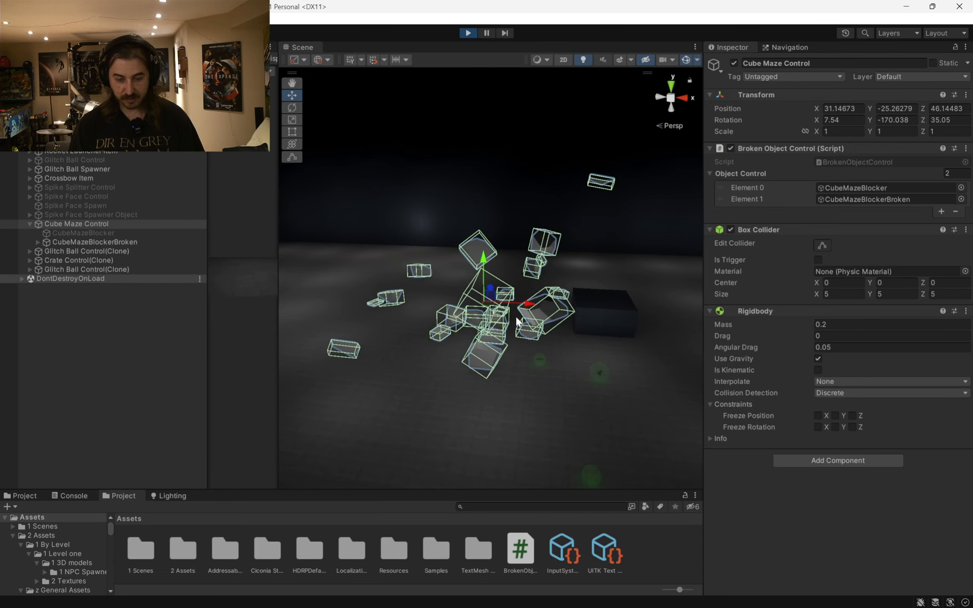
left_click(467, 35)
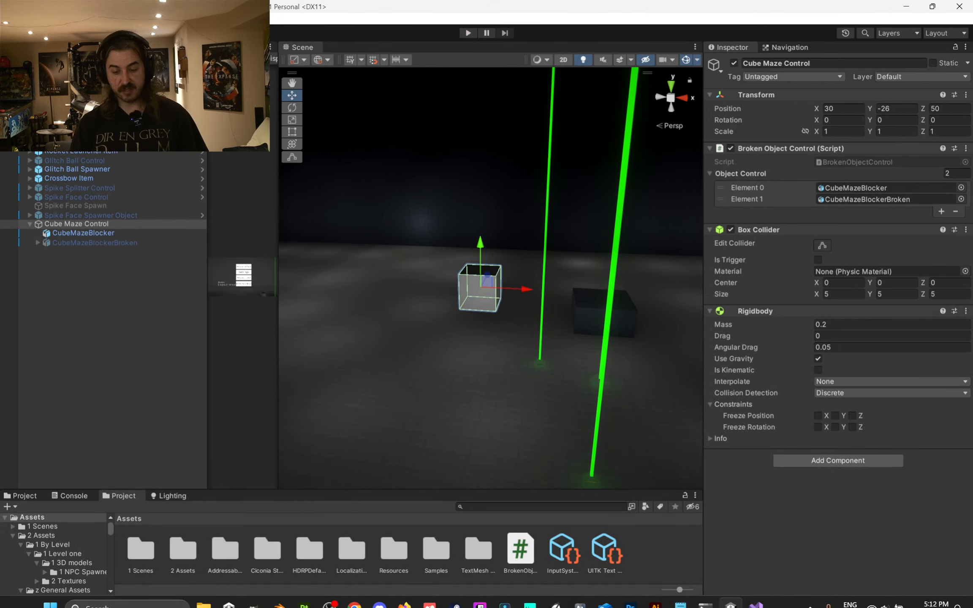
- Switch to Visual Studio and remove the extra blank line above the Start comment in BrokenObjectControl
left_click(759, 603)
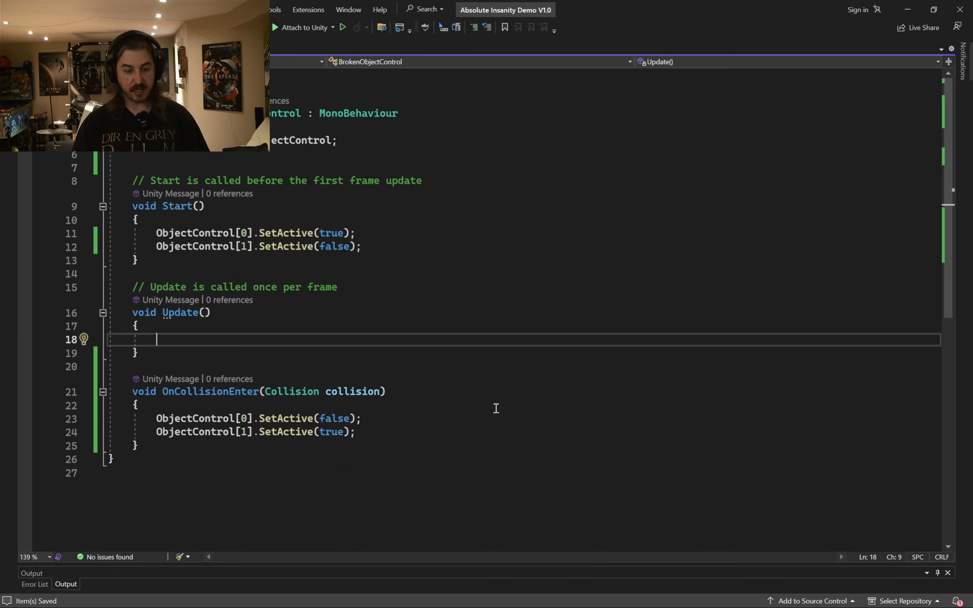
double_click(182, 392)
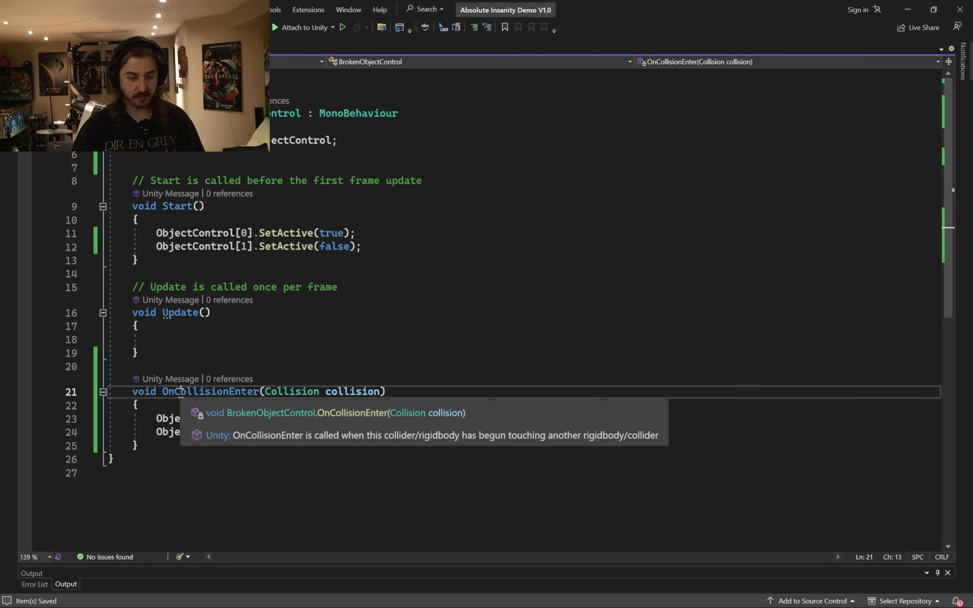
left_click(323, 367)
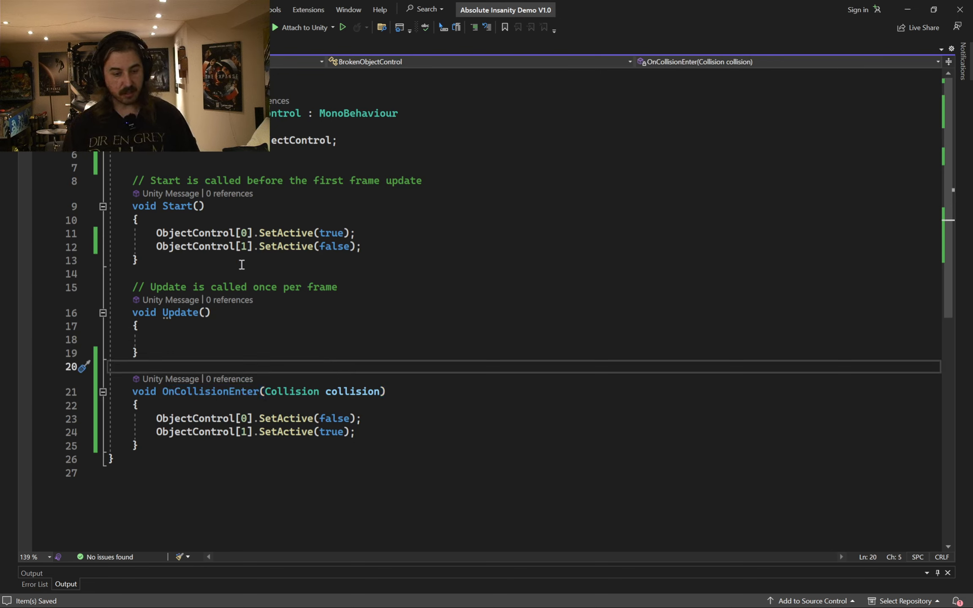
left_click(124, 164)
key("BackSpace")
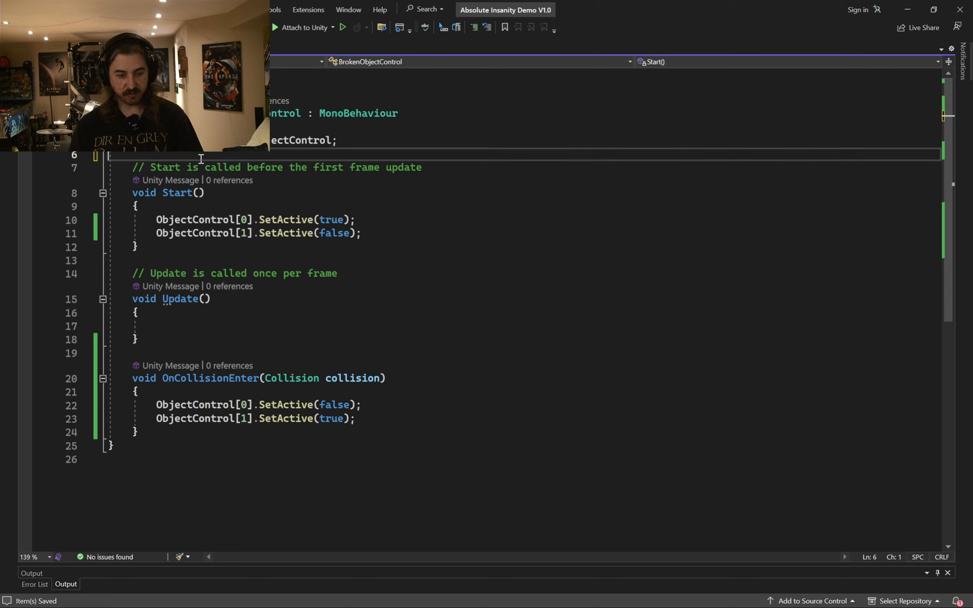
key("Up")
left_click(164, 430, "shift")
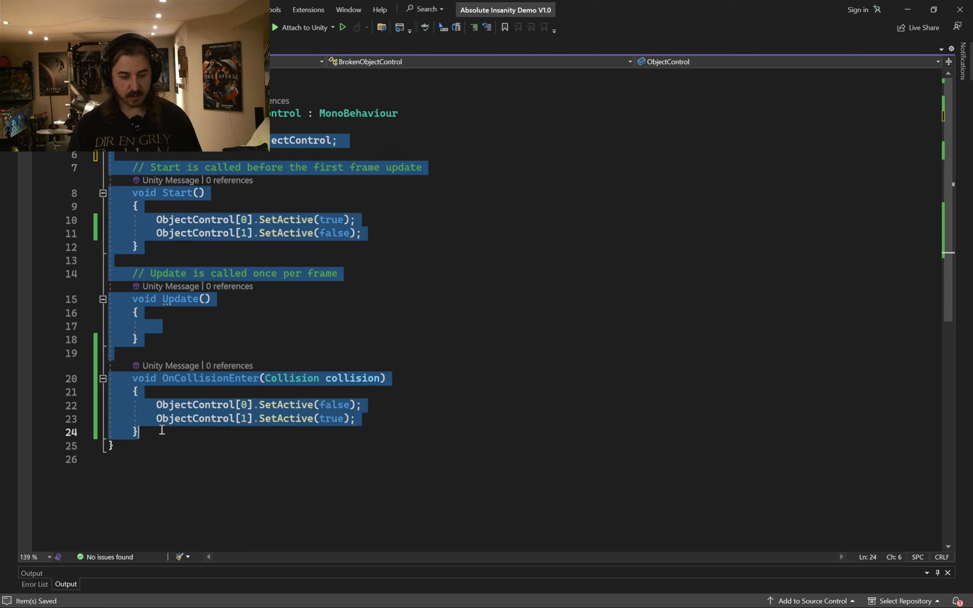
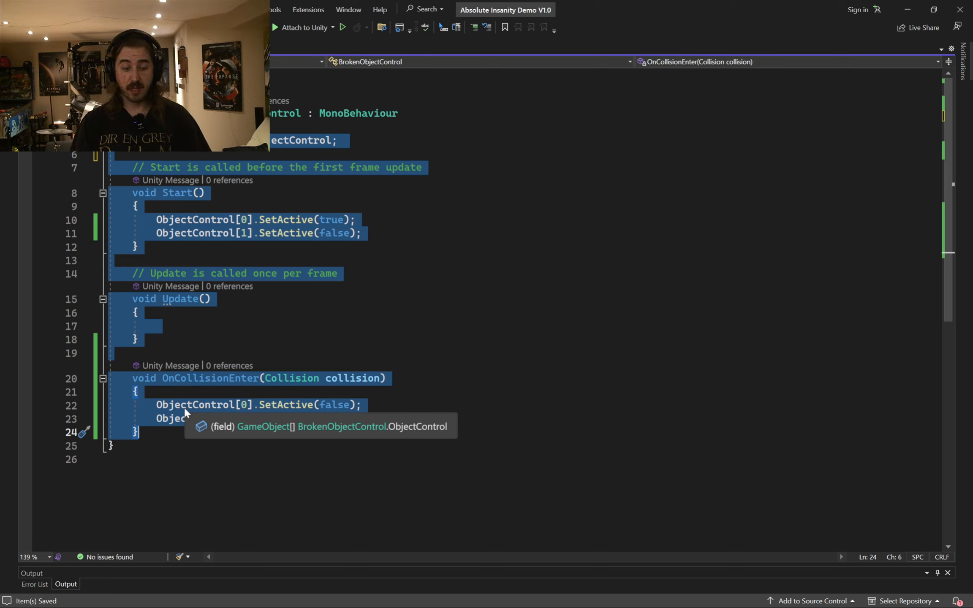
left_click(426, 210)
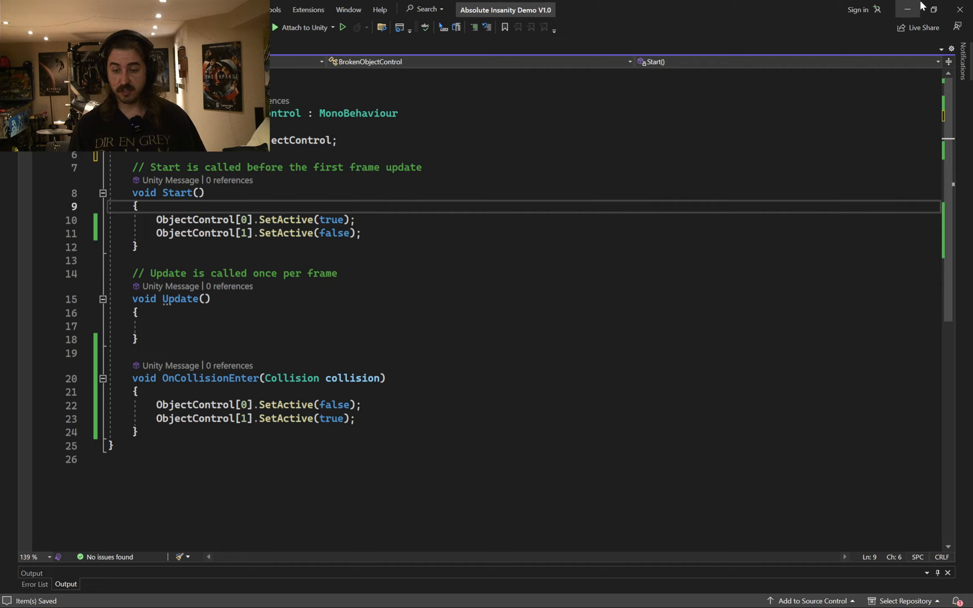
- Switch to Unity, run the scene, pause it, and examine the broken pieces and Cube Maze Control's collider up close
left_click(908, 10)
left_click(469, 32)
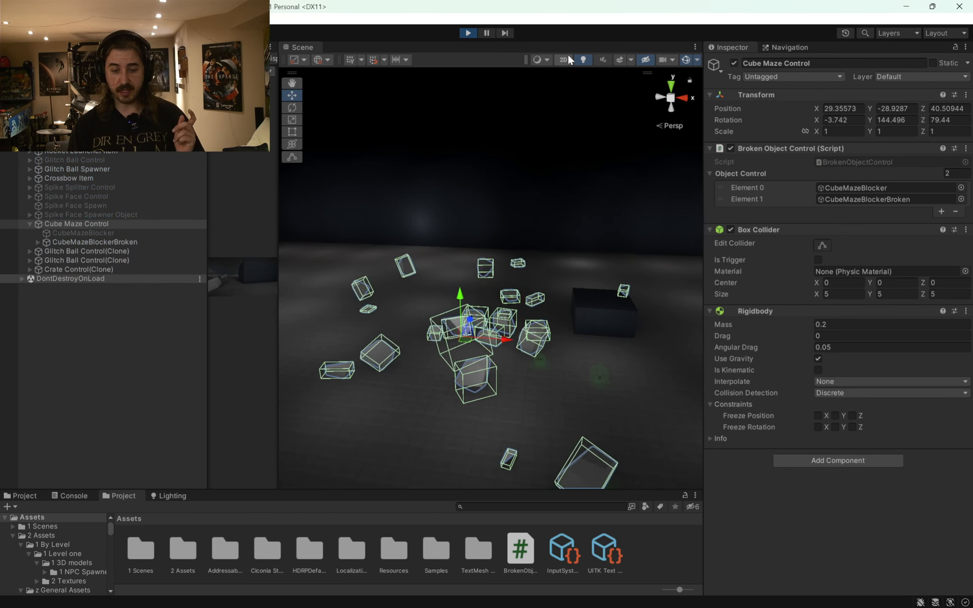
left_click(488, 34)
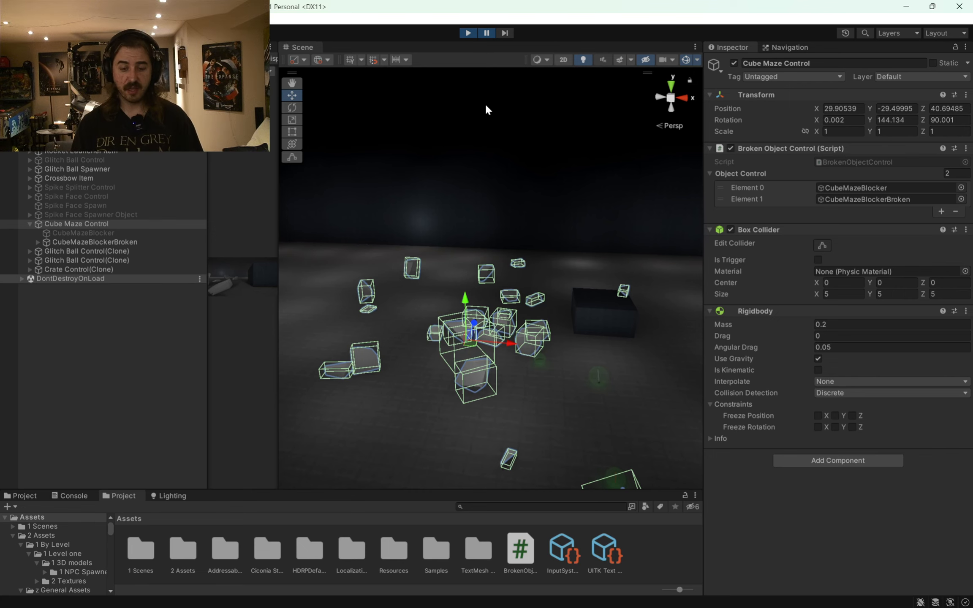
scroll(519, 259, "up", 3)
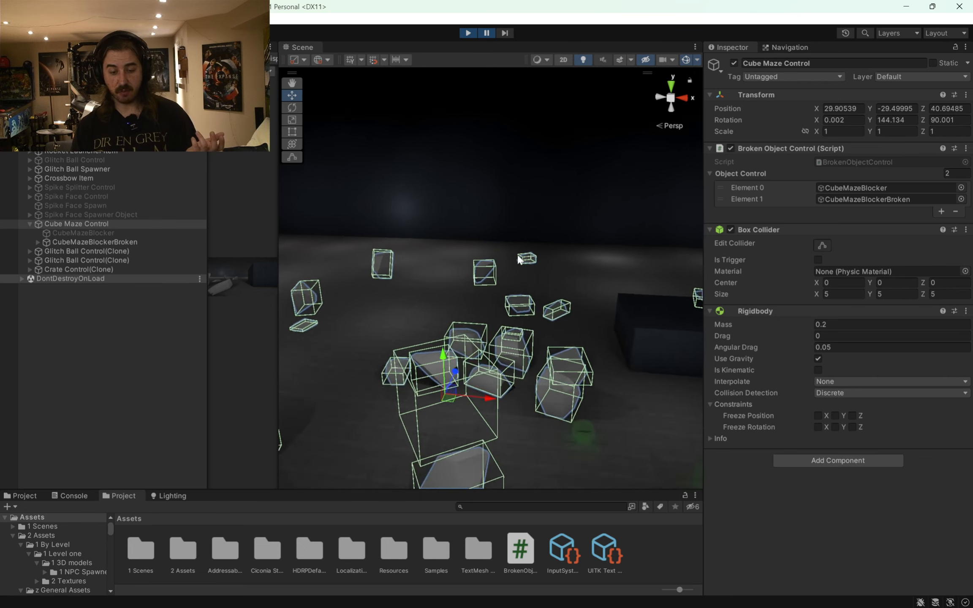
mouse_move(519, 259)
right_mouse_down()
mouse_move(562, 321)
mouse_move(515, 262)
mouse_move(531, 245)
right_mouse_up()
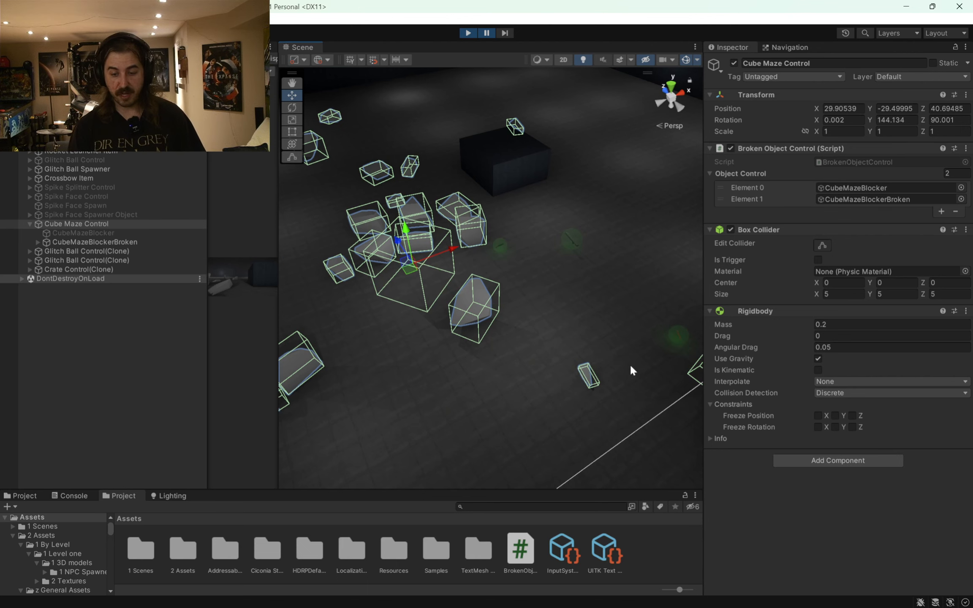
scroll(584, 326, "up", 4)
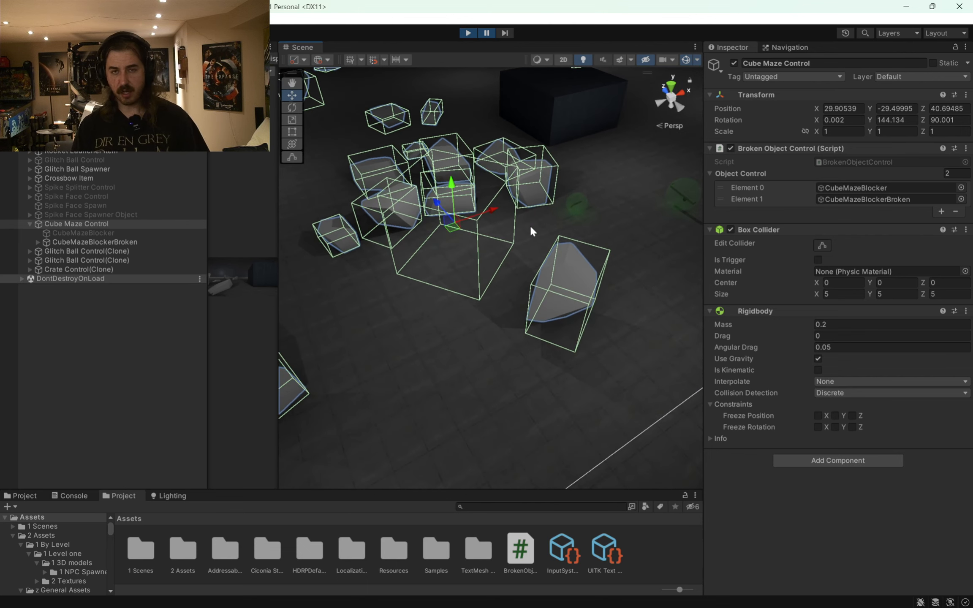
scroll(559, 199, "up", 5)
middle_click_drag(529, 218, 529, 225)
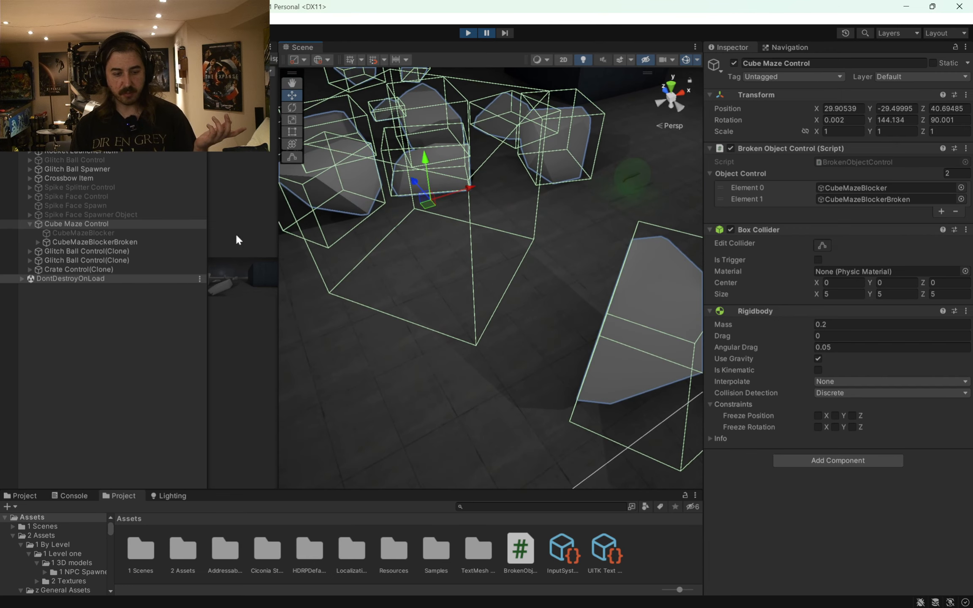
- Switch Cube Maze Control's Box Collider off and back on to check its effect, and exit play mode
left_click(731, 230)
scroll(610, 167, "down", 3)
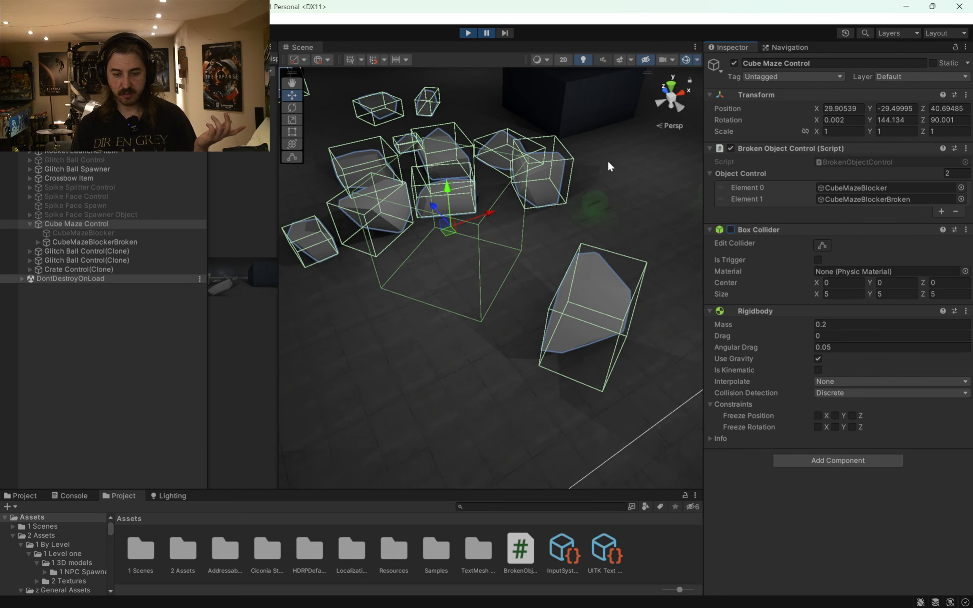
left_click(732, 230)
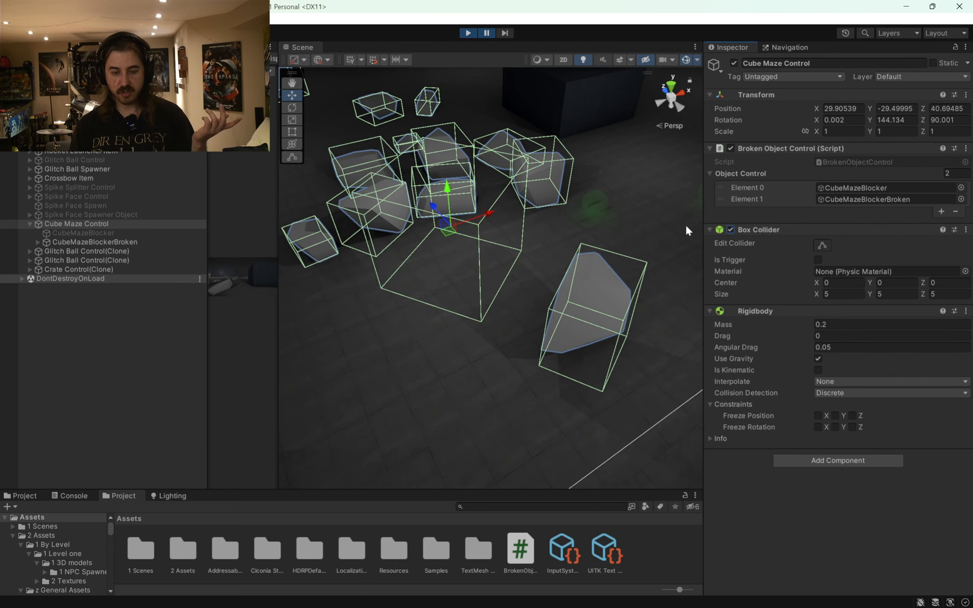
left_click(467, 33)
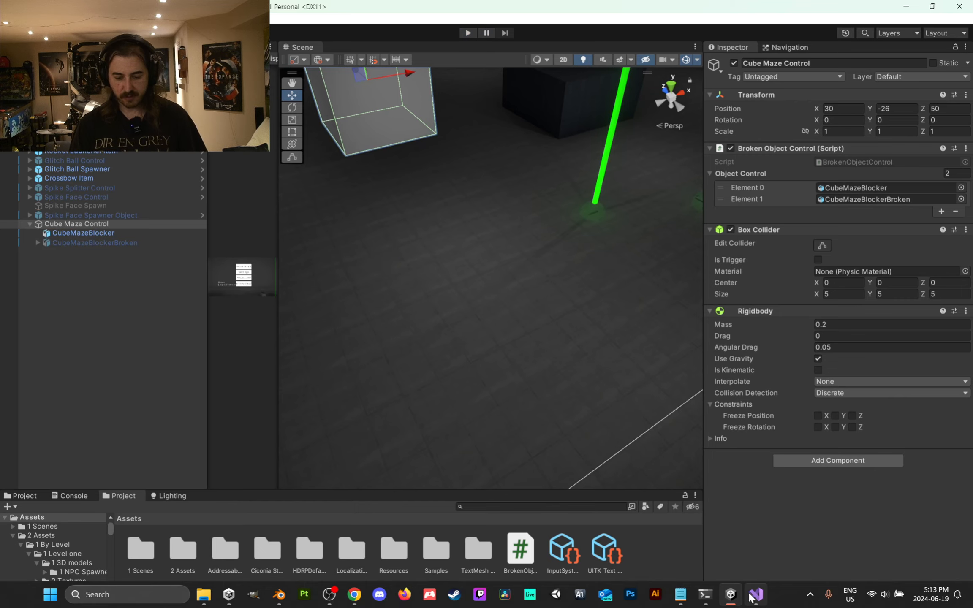
- Switch to Visual Studio, search the Reference script for "collision.", and return to the BrokenObjectControl script
left_click(755, 595)
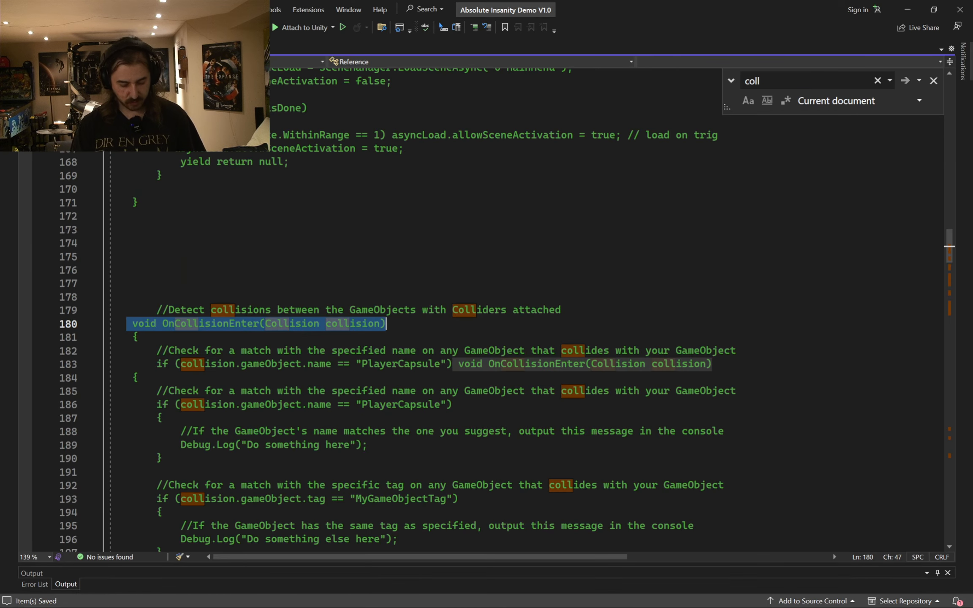
key("ctrl+c")
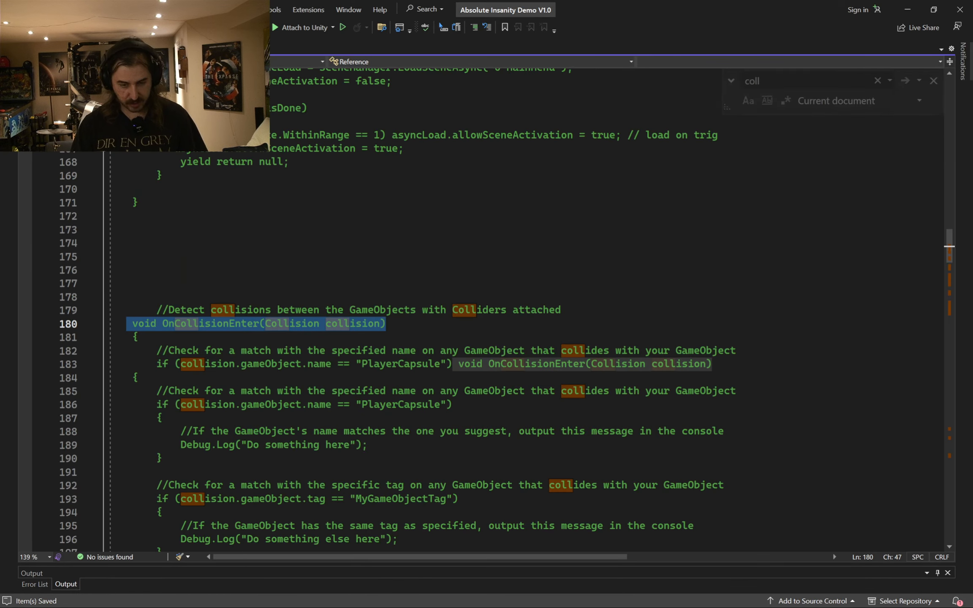
key("BackSpace")
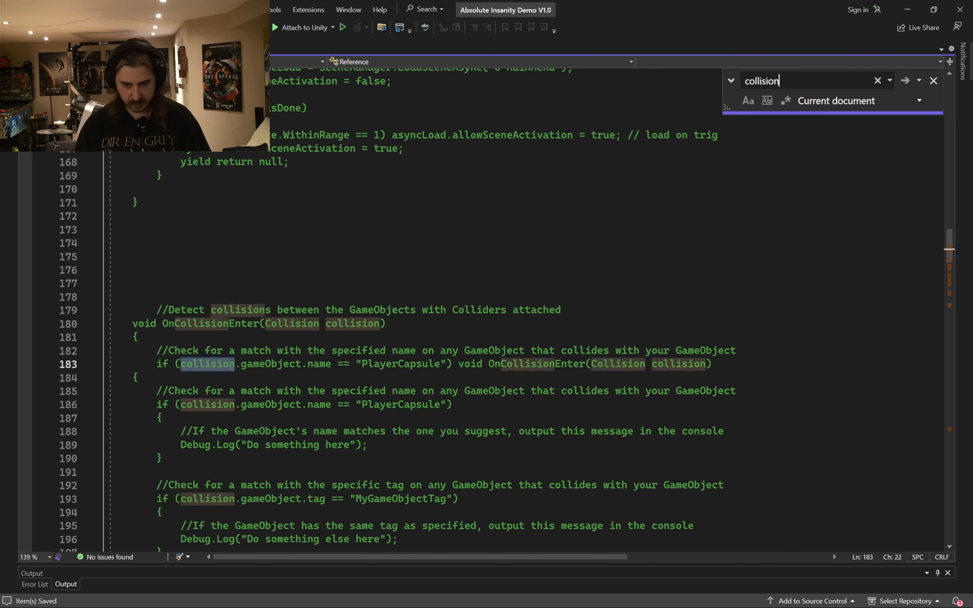
type(".")
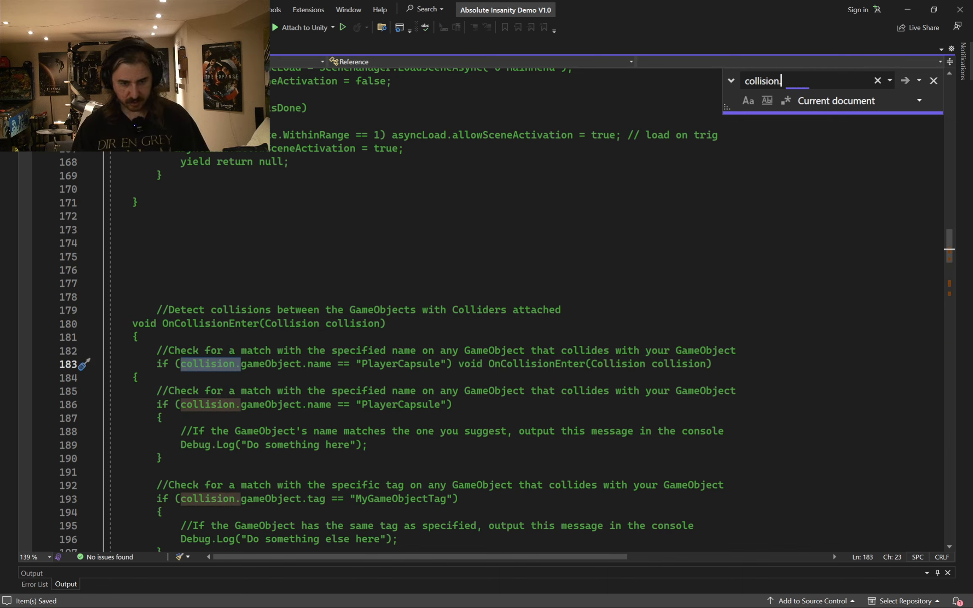
type("se")
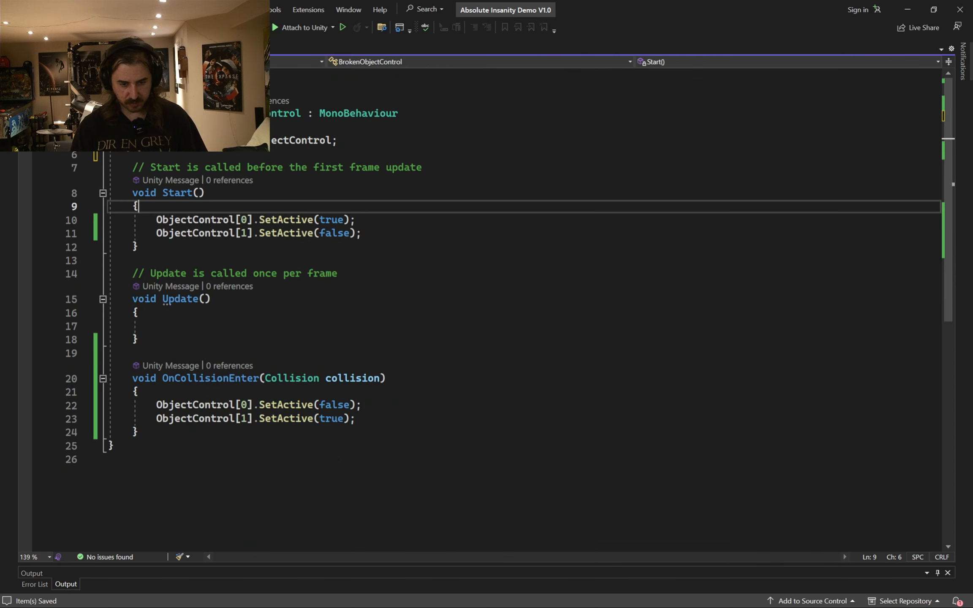
- Declare a private Collider field named Collider below the ObjectControl array in BrokenObjectControl
left_click(376, 141)
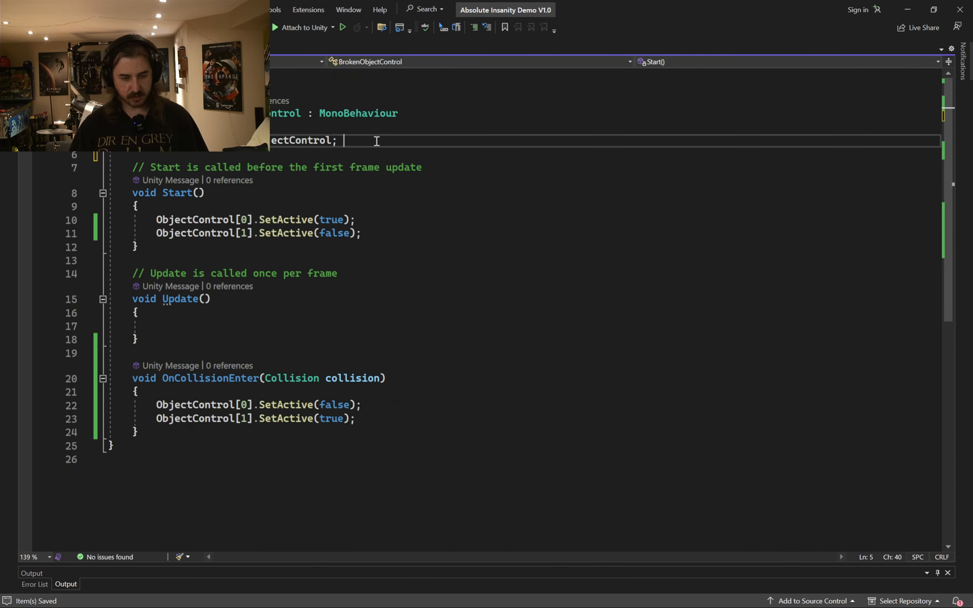
key("Return")
key("Return")
type("private ")
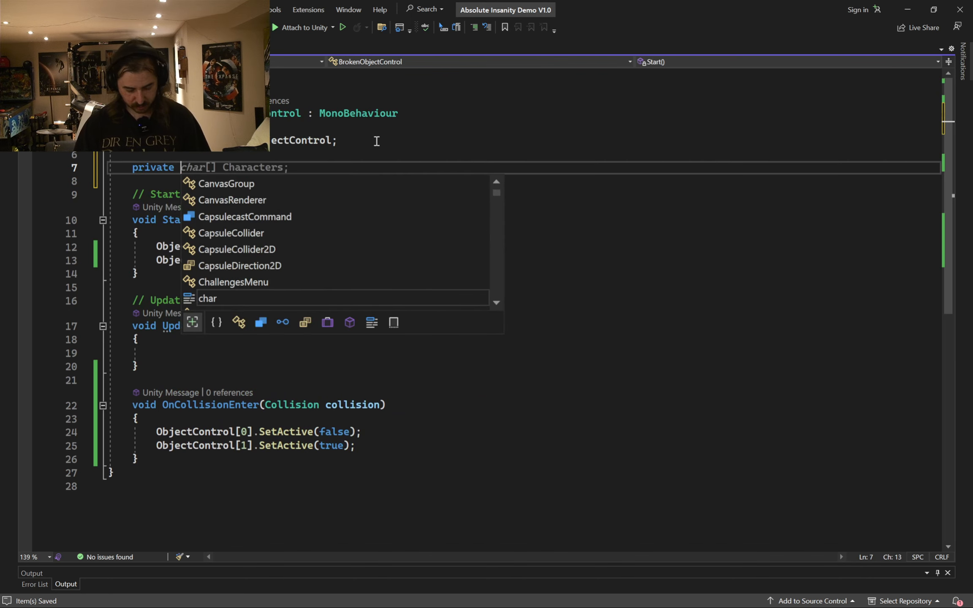
type("colli")
key("Tab")
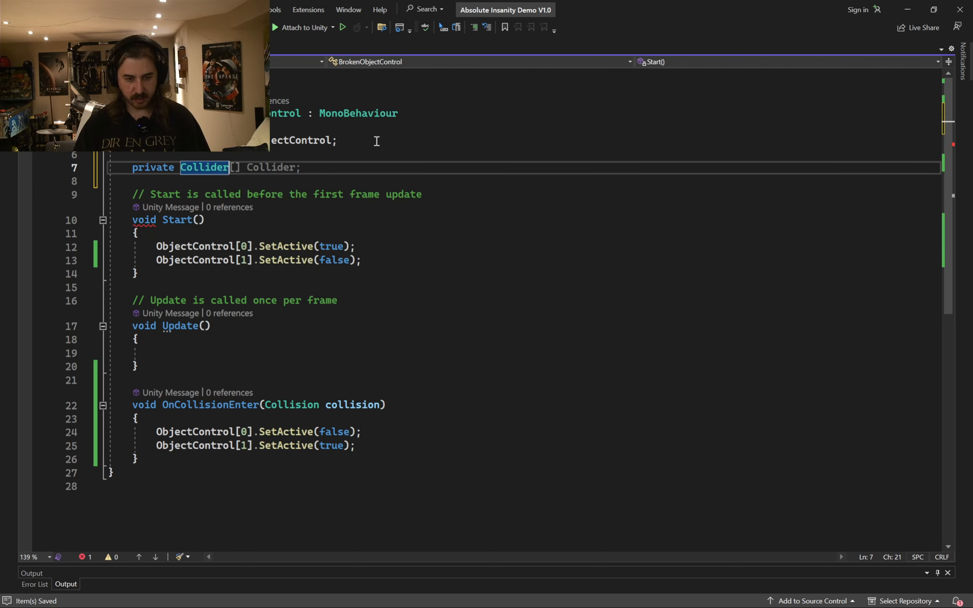
key("Tab")
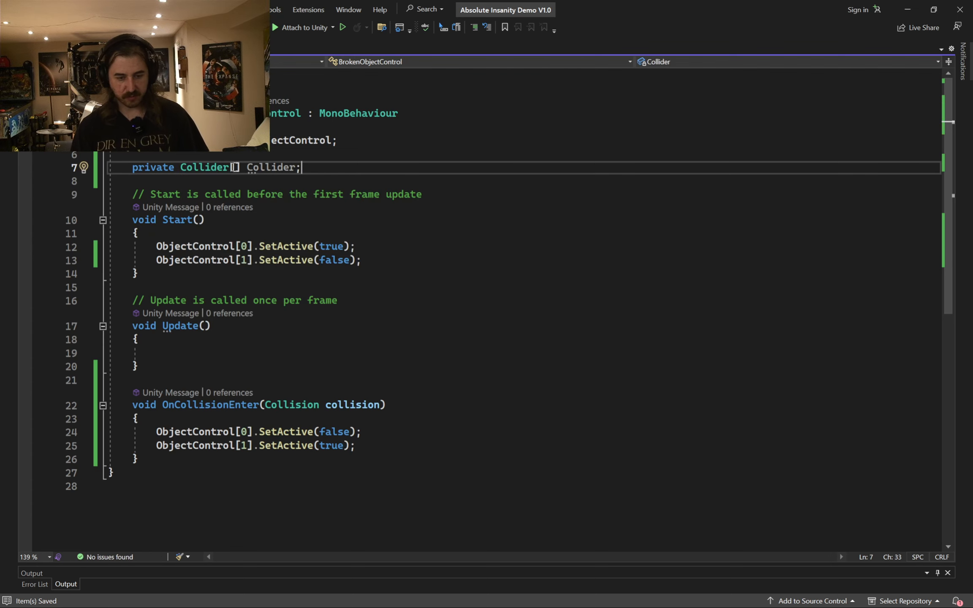
key("BackSpace")
key("BackSpace")
double_click(259, 168)
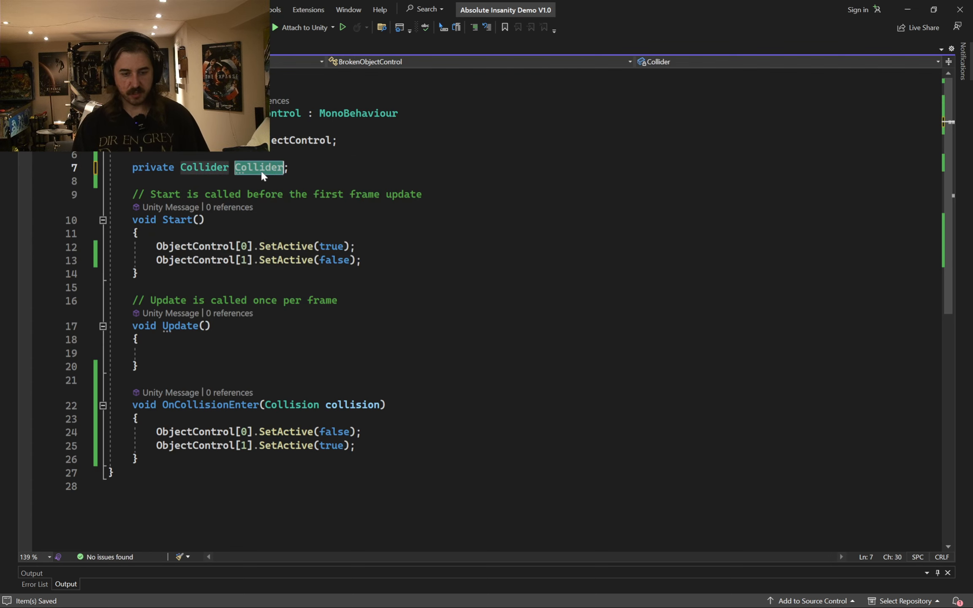
- Begin a new statement with Collider at the end of Start(), separated by a blank line
left_click(420, 265)
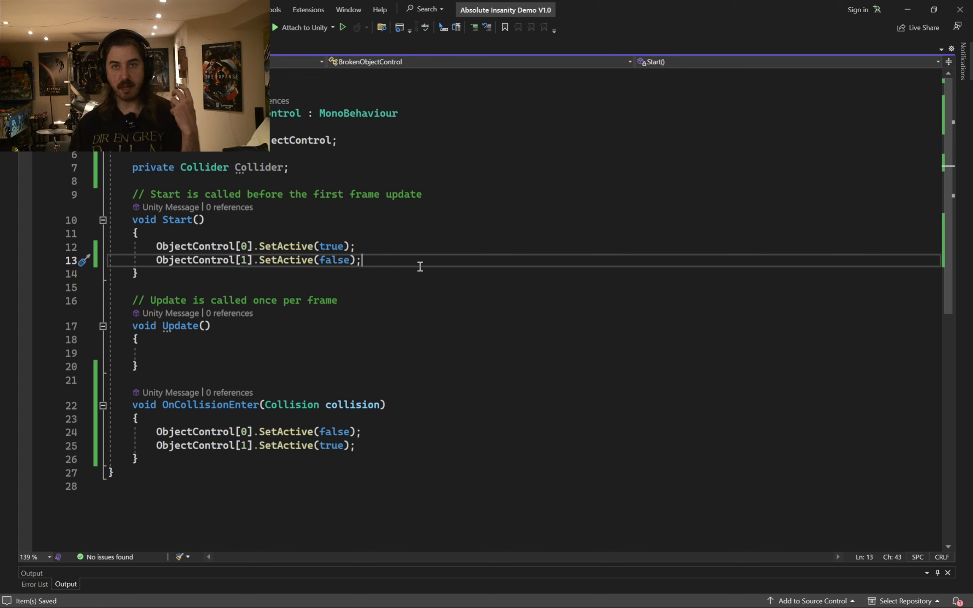
key("Return")
key("Return")
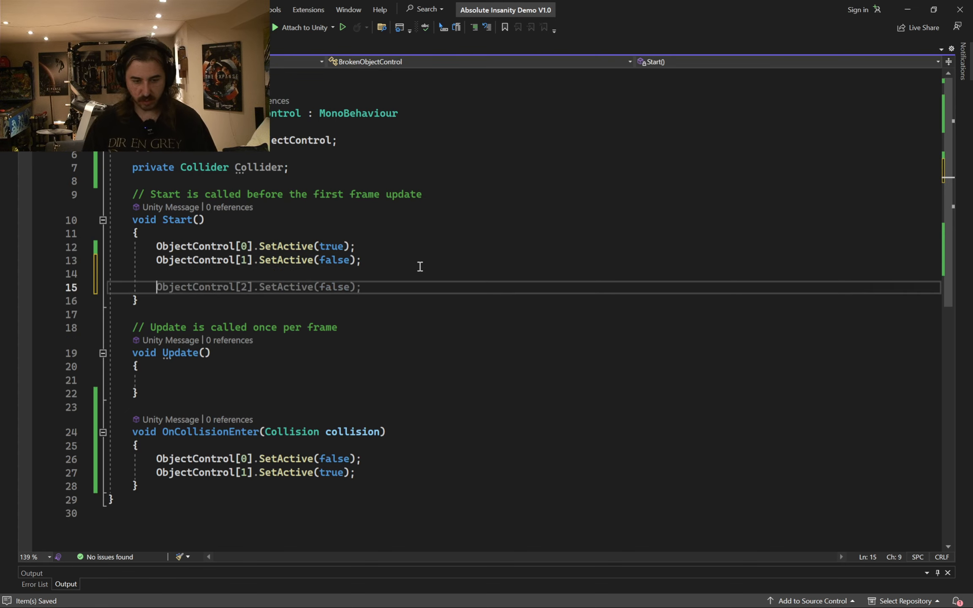
type("Collider")
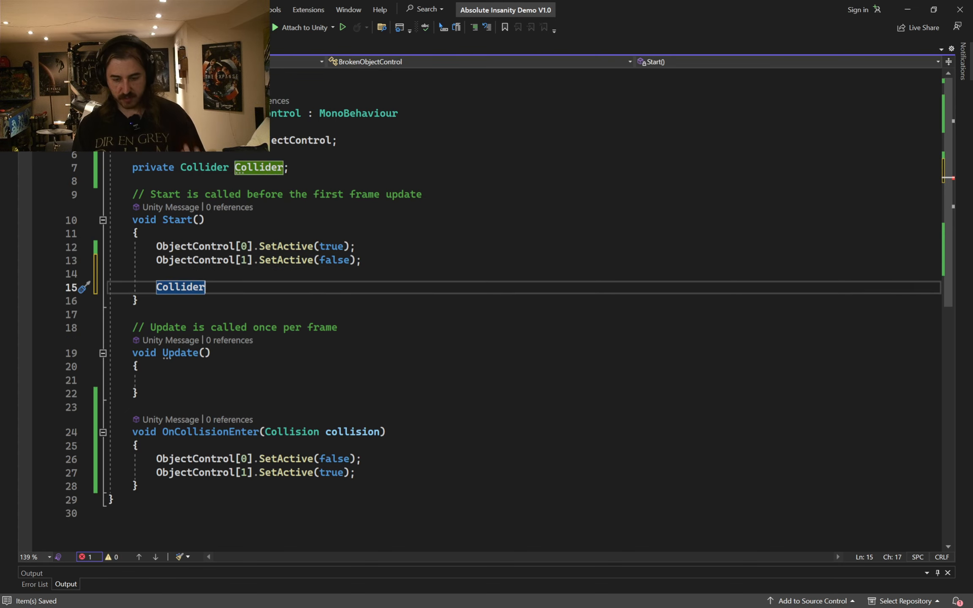
- Switch to Unity and examine the Cube Maze Control cube and its collider outline from several angles
mouse_move(685, 593)
left_click(731, 595)
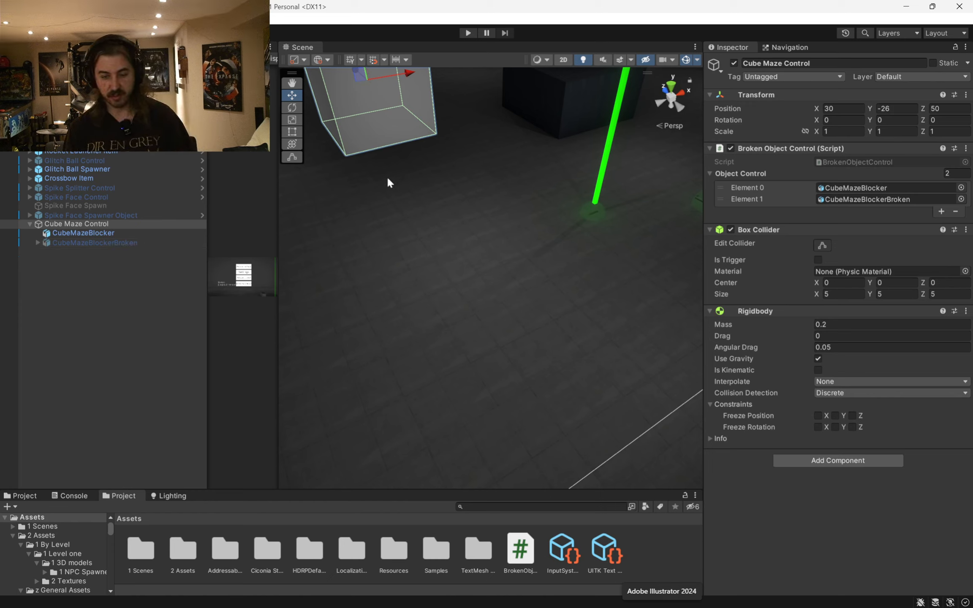
scroll(505, 238, "down", 3)
middle_click_drag(507, 242, 558, 311)
scroll(549, 287, "up", 4)
middle_click_drag(523, 219, 543, 265)
right_click_drag(543, 265, 461, 182)
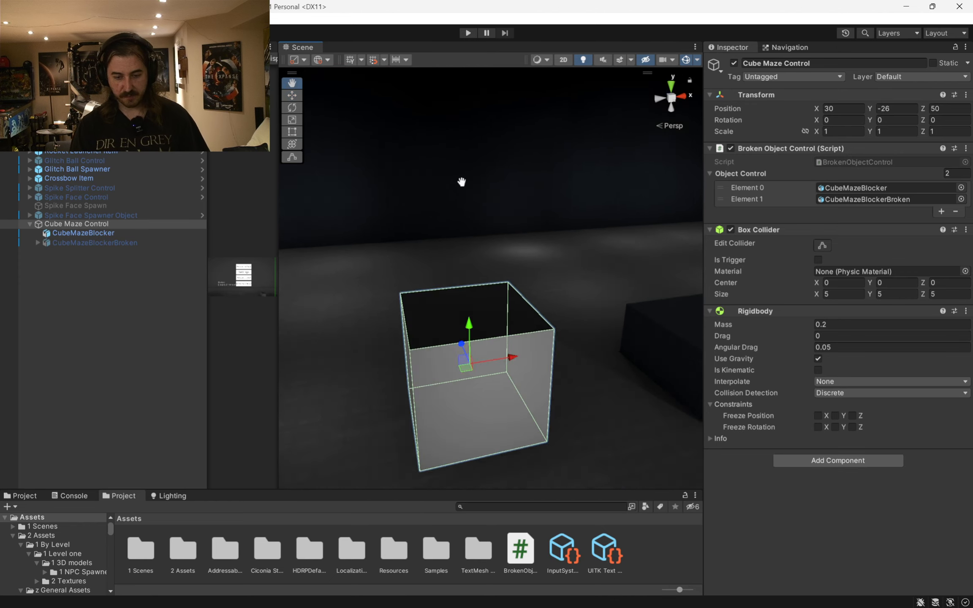
middle_click_drag(461, 183, 397, 76)
- Switch to Visual Studio and complete the statement in Start() as Collider.GetComponent<Collider>().enabled = true;
left_click(754, 601)
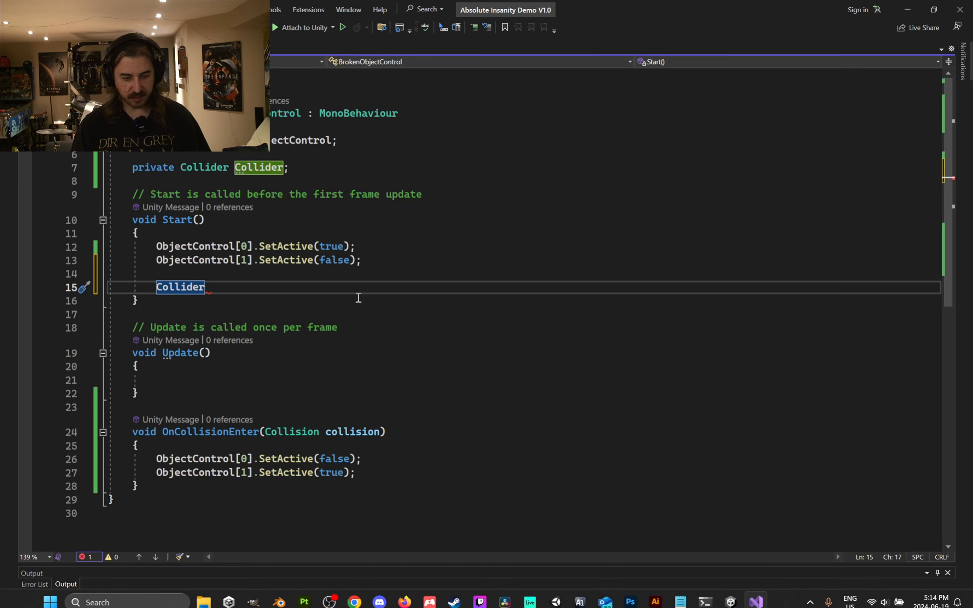
type(".")
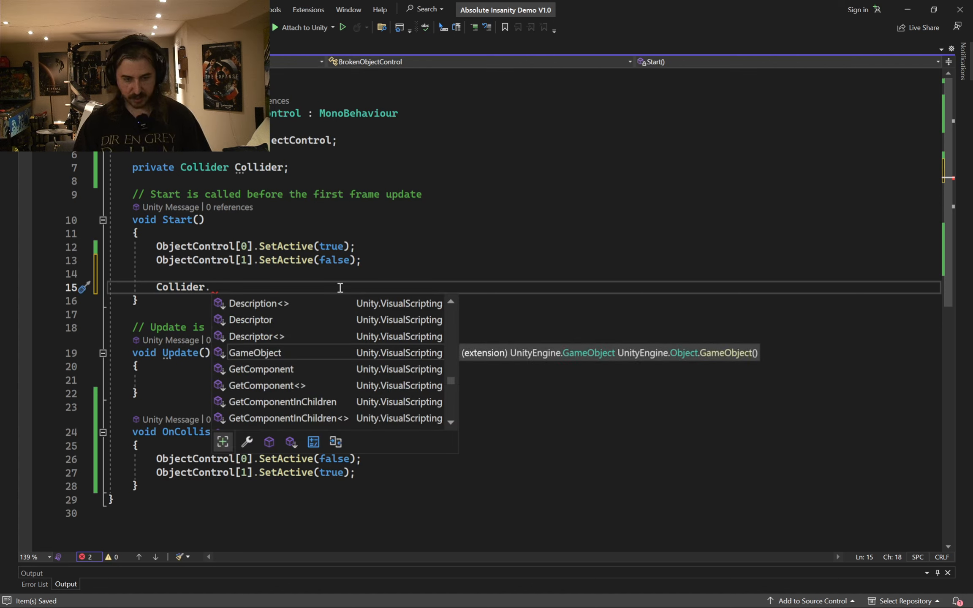
type("Ge")
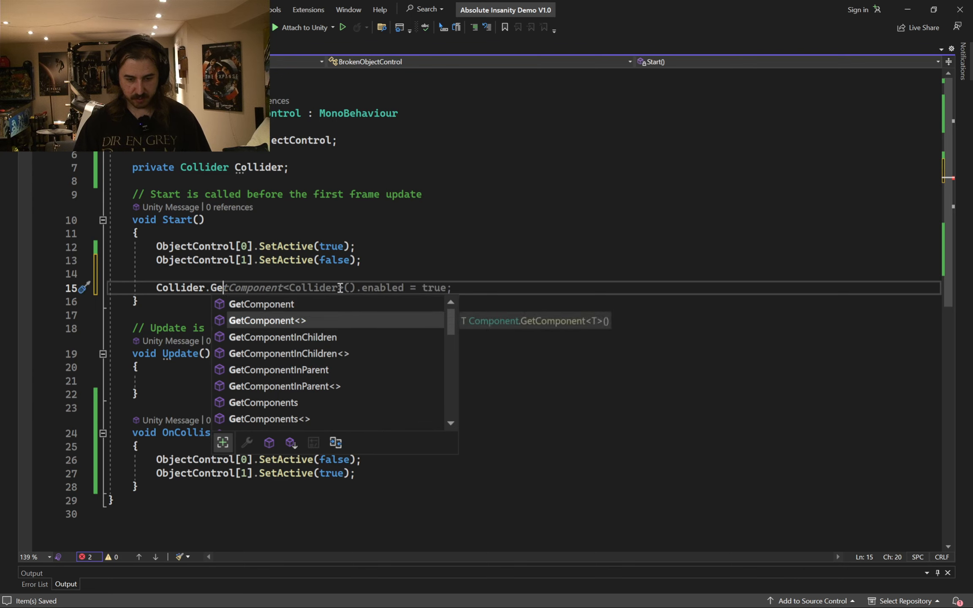
key("Tab")
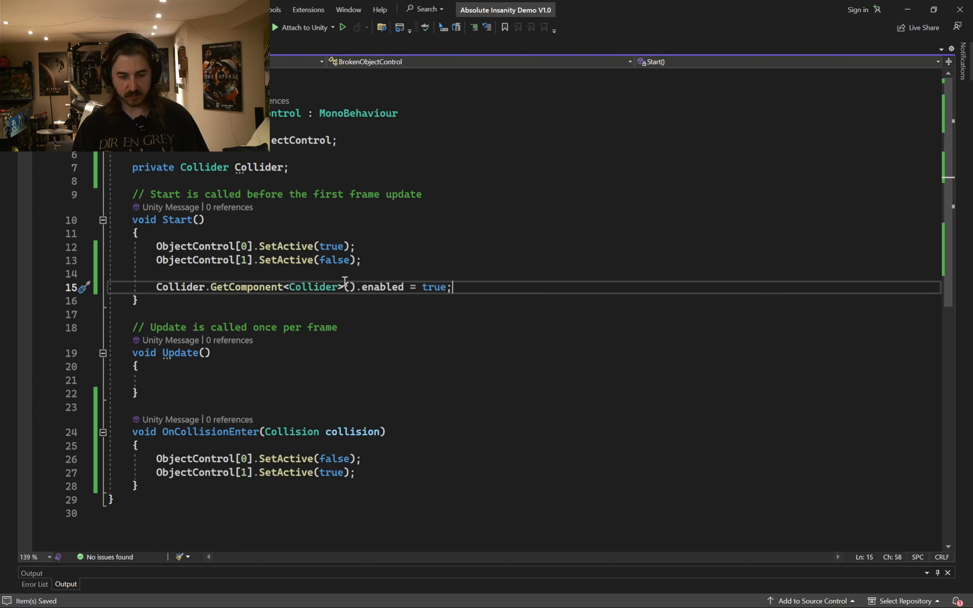
double_click(179, 287)
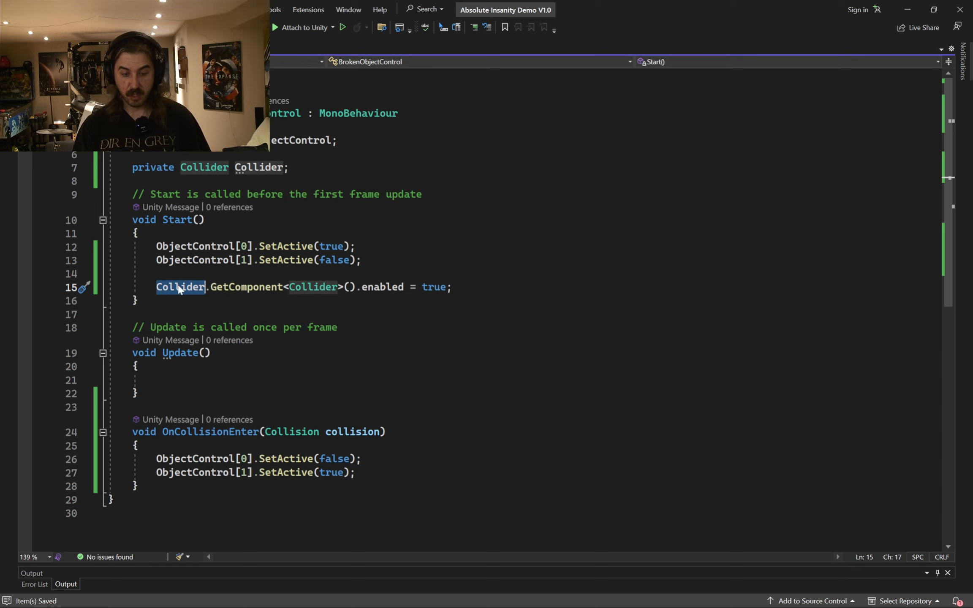
double_click(247, 287)
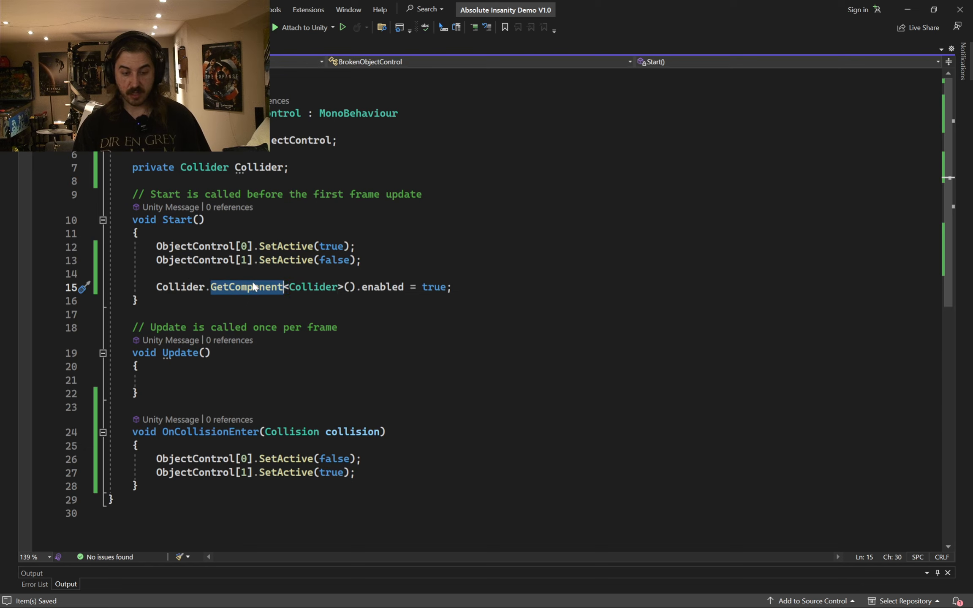
- Switch to Unity and turn Cube Maze Control's Box Collider off and back on
left_click(905, 12)
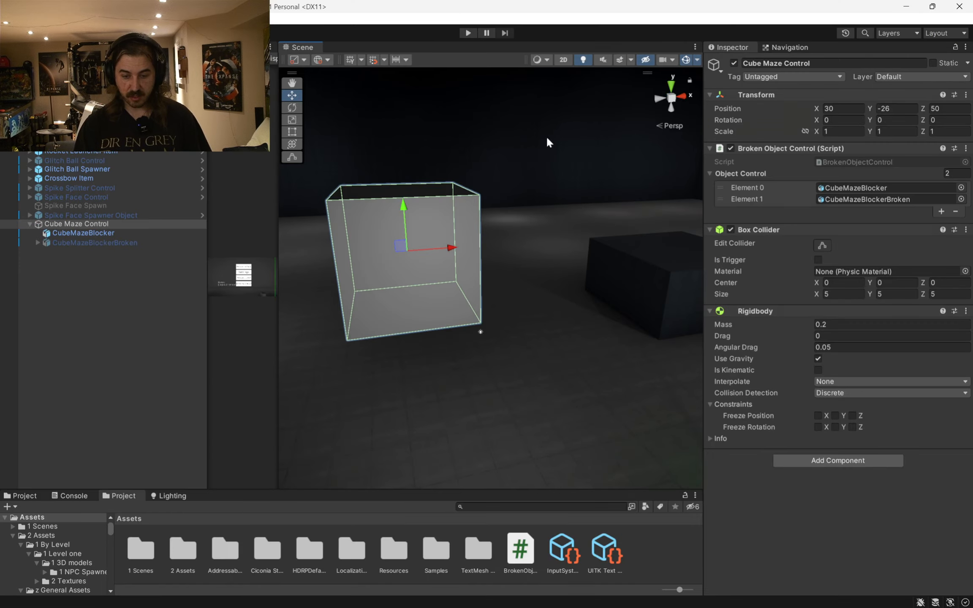
left_click(734, 229)
left_click(733, 229)
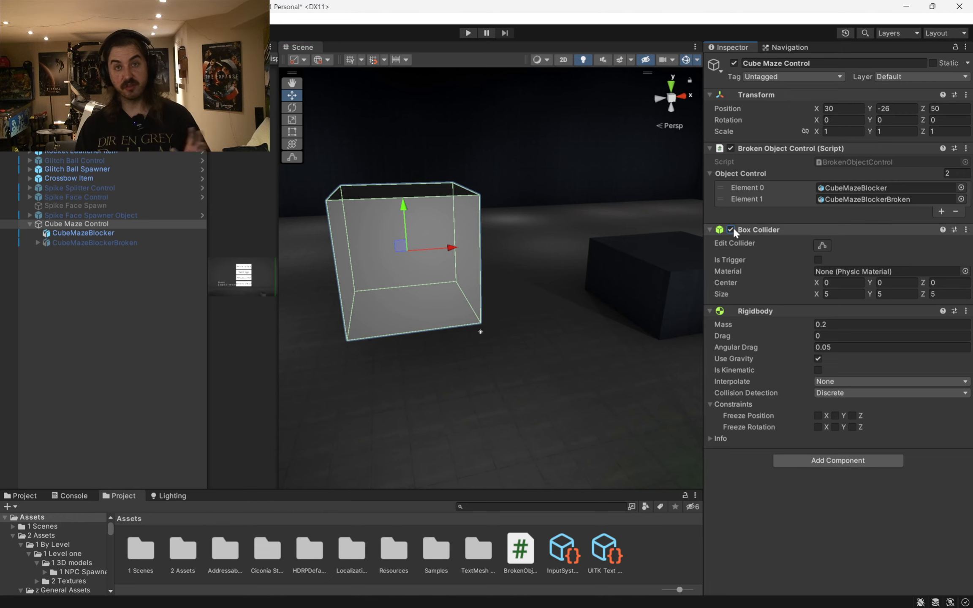
- Switch to Visual Studio and copy the Collider.GetComponent<Collider>().enabled statement from Start() to the end of OnCollisionEnter, after a blank line
left_click(755, 596)
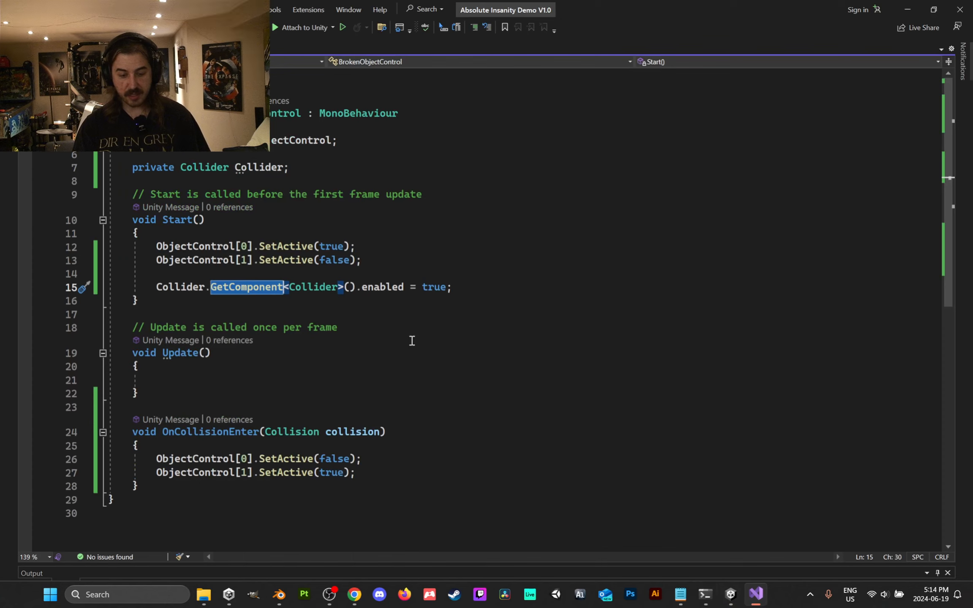
left_click_drag(137, 287, 481, 284)
key("ctrl+c")
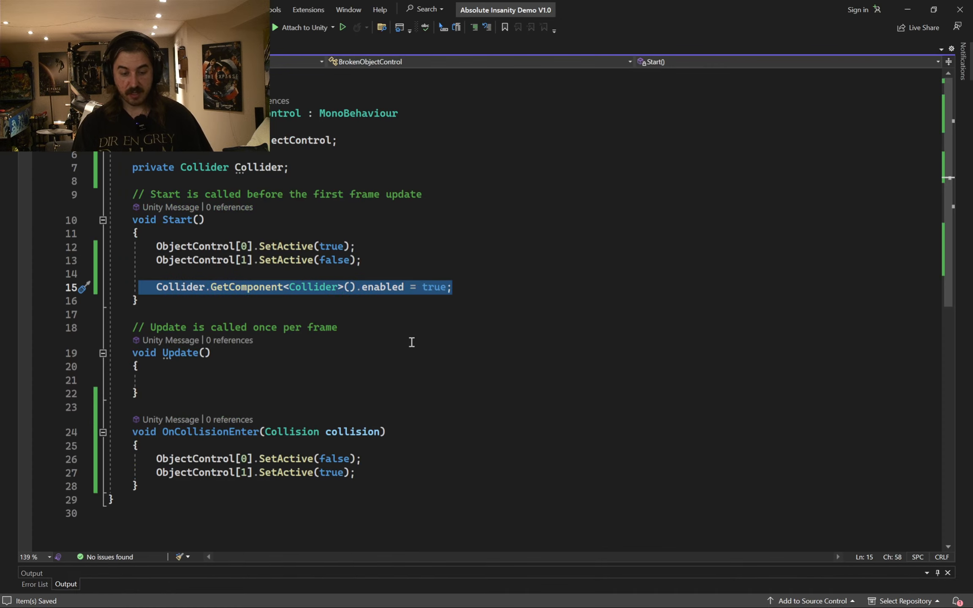
scroll(380, 334, "down", 4)
left_click(383, 324)
left_click(380, 315)
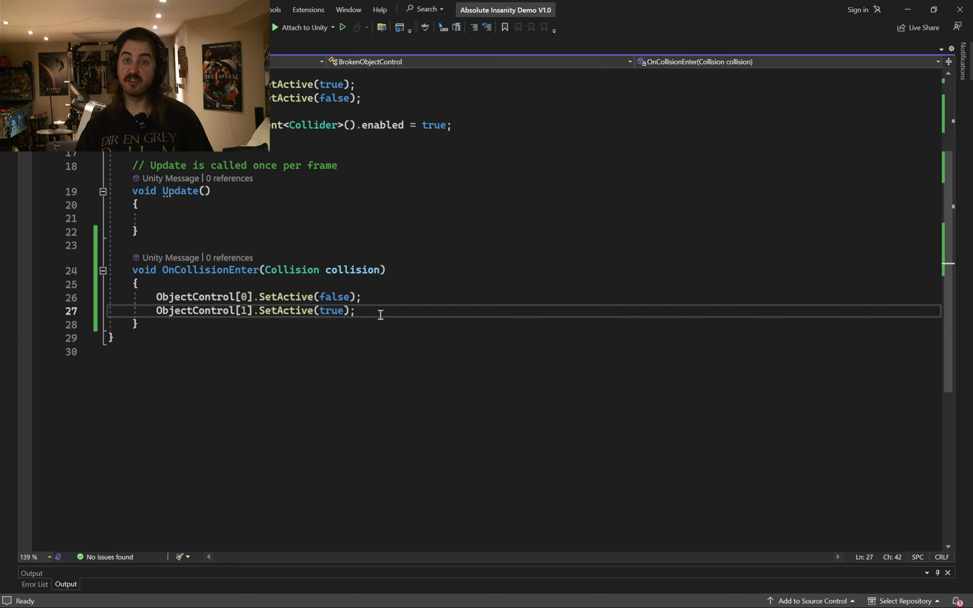
key("Return")
key("Return")
key("ctrl+v")
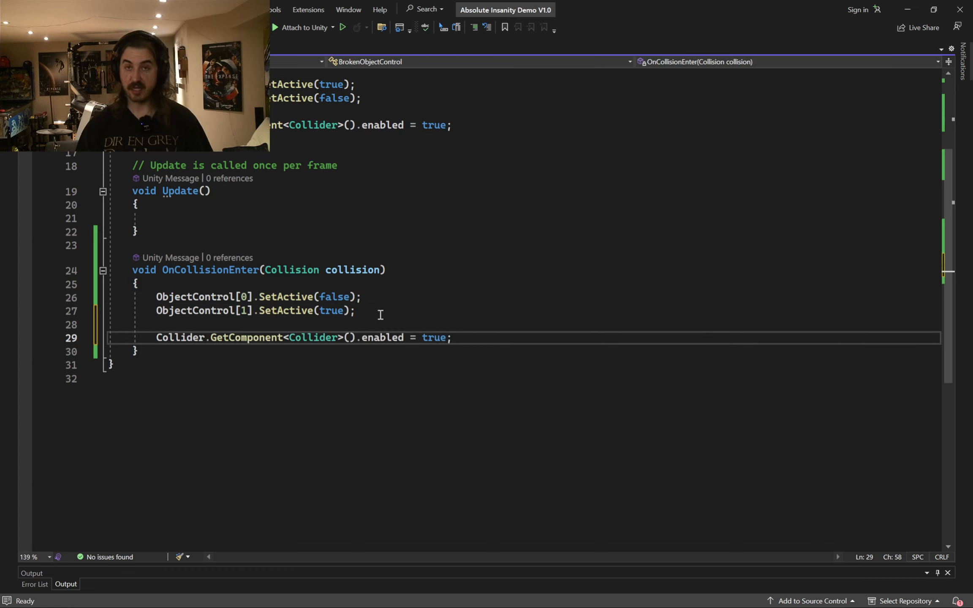
- Set the copied collider statement in OnCollisionEnter to false and save the script
double_click(435, 338)
type("false")
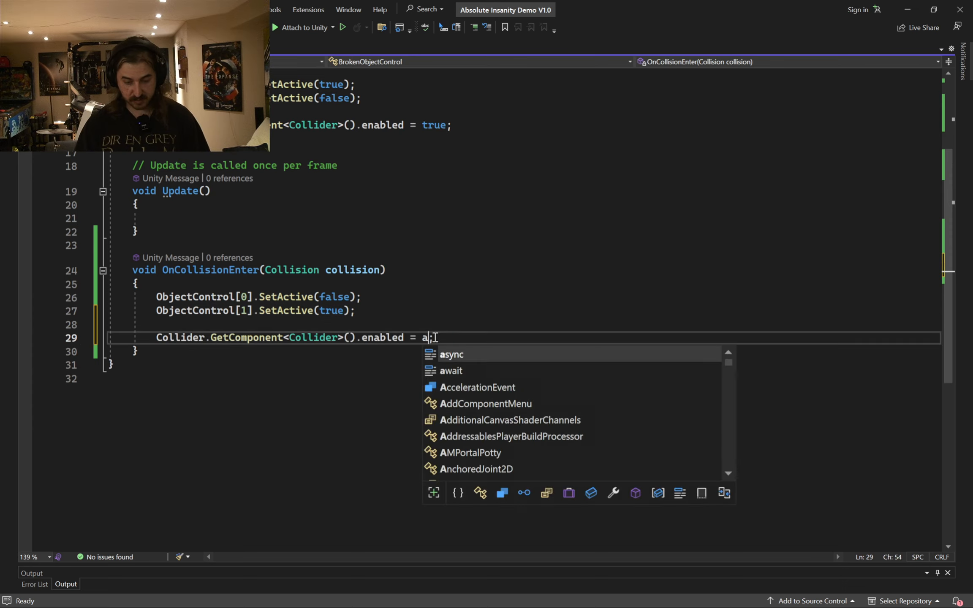
key("ctrl+s")
left_click(442, 298)
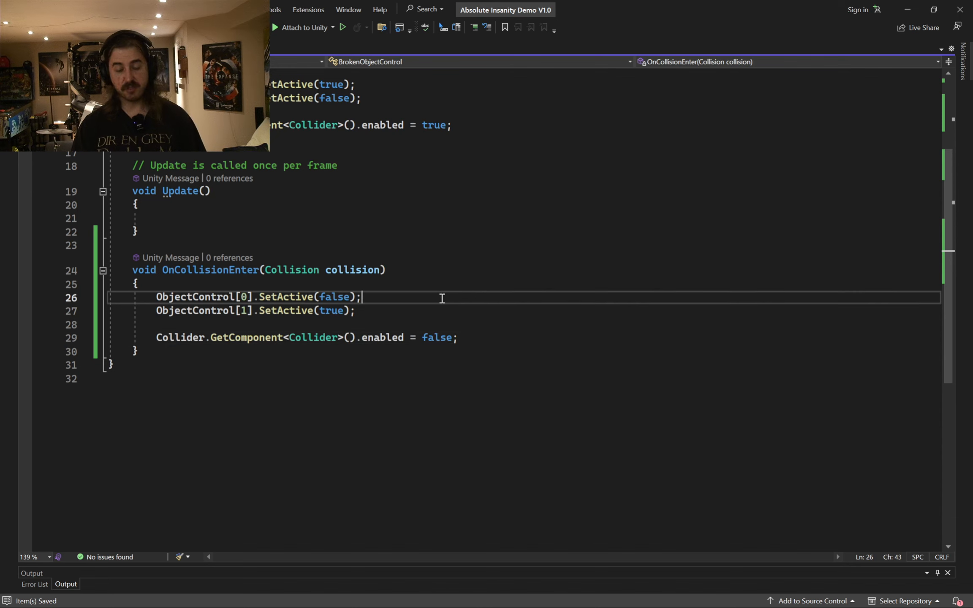
- Return to Unity and demonstrate disabling and re-enabling the Box Collider on Cube Maze Control
left_click(907, 10)
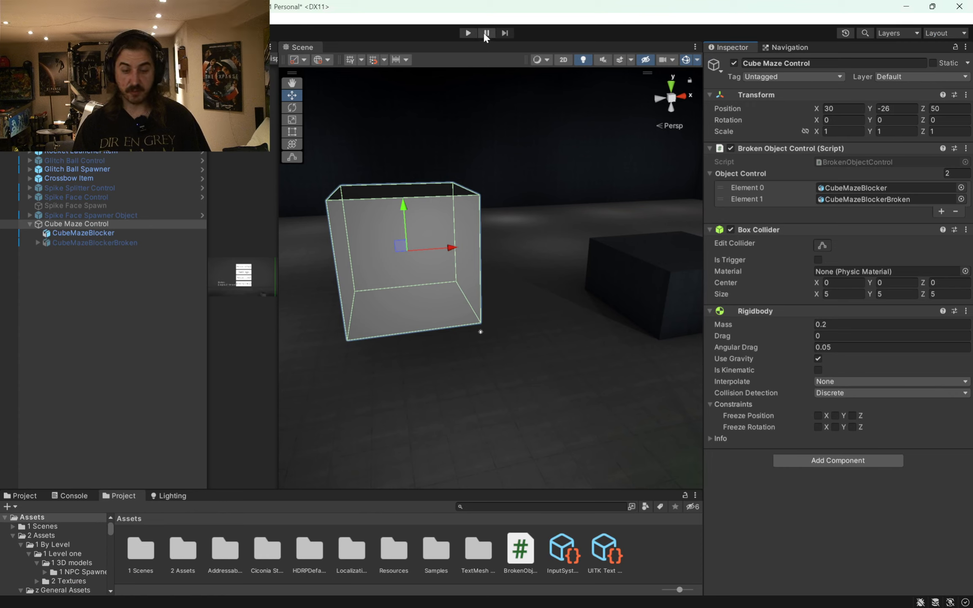
left_click(731, 230)
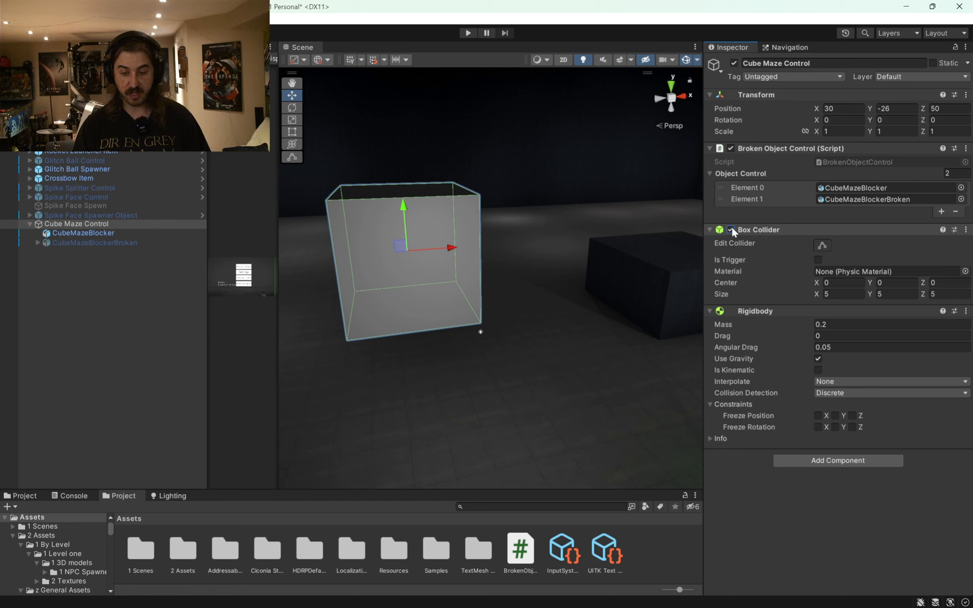
left_click(731, 229)
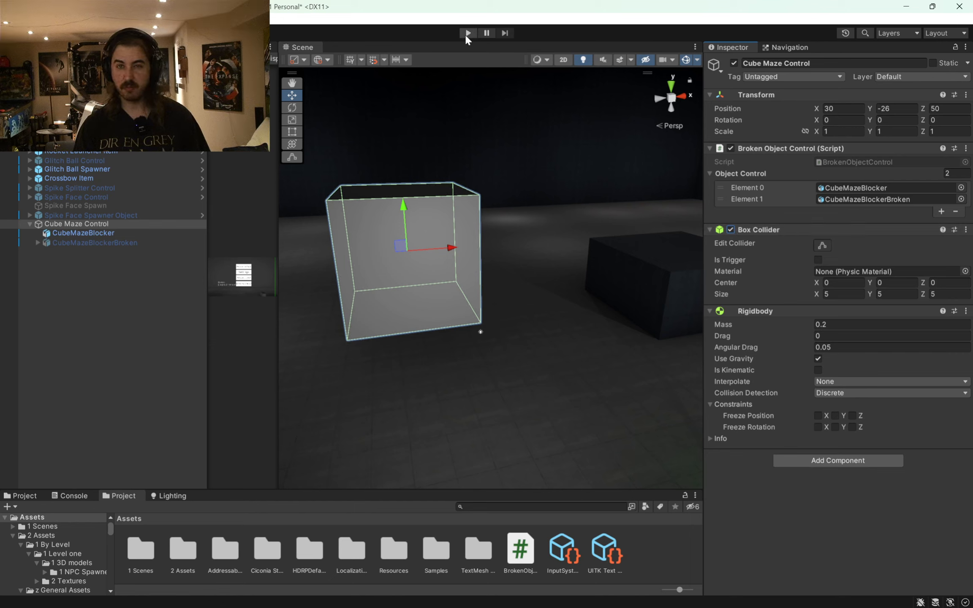
- Run the scene, raise Cube Maze Control above the floor to check its collider, and exit play mode
left_click(468, 33)
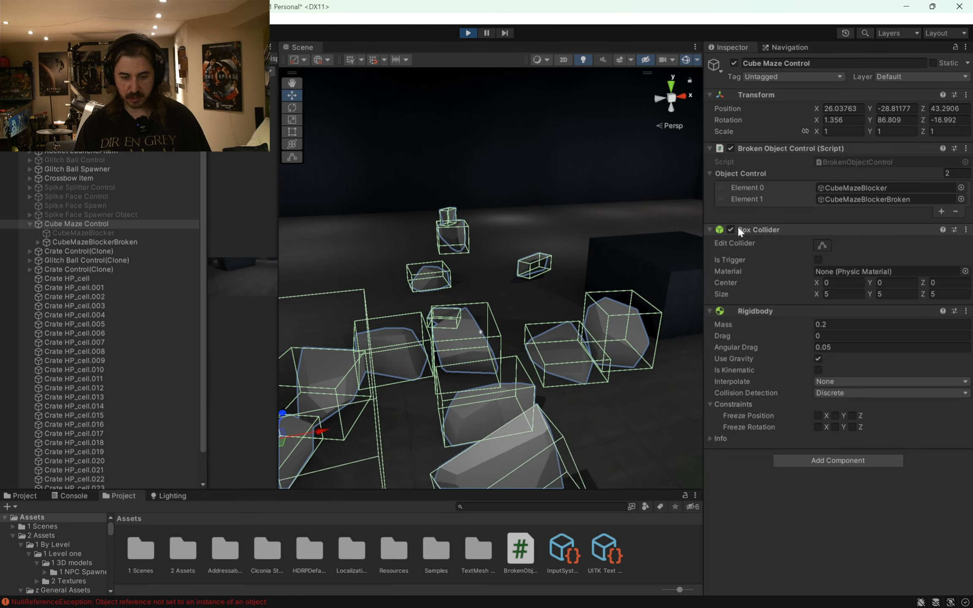
scroll(564, 300, "down", 2)
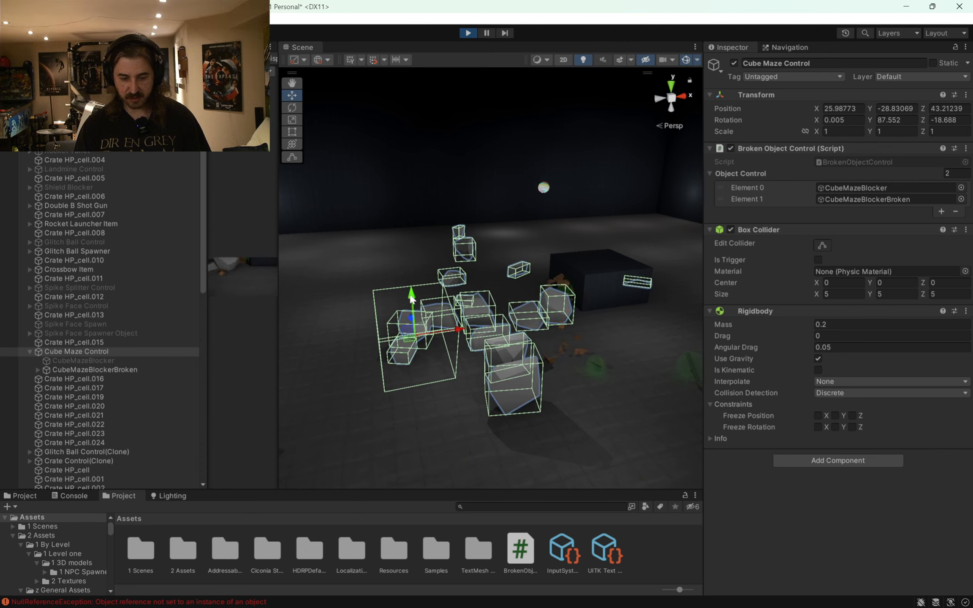
left_click_drag(412, 297, 402, 200)
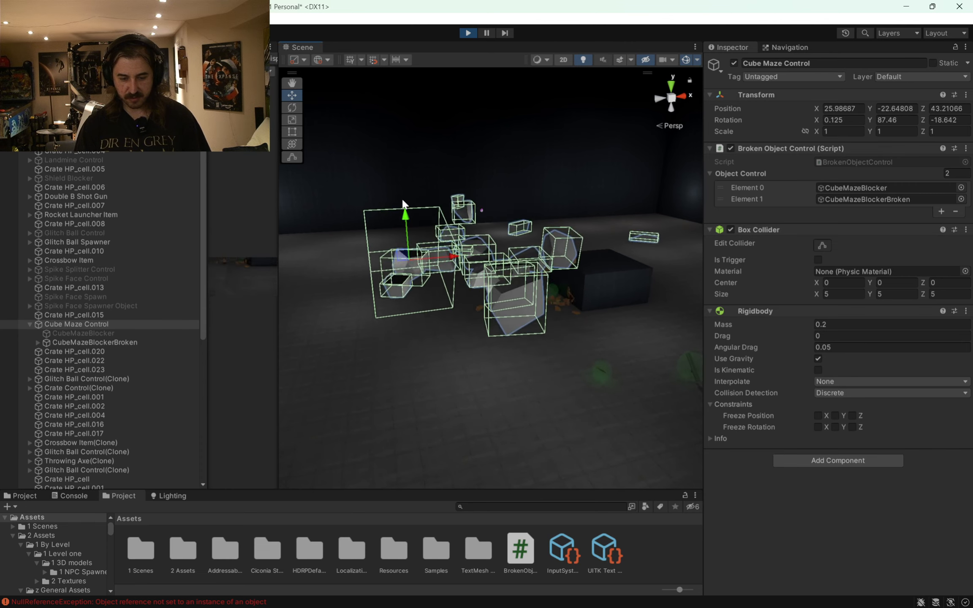
left_click(462, 32)
- Switch to Visual Studio, change the Collider field from private to public, and save the script
left_click(755, 596)
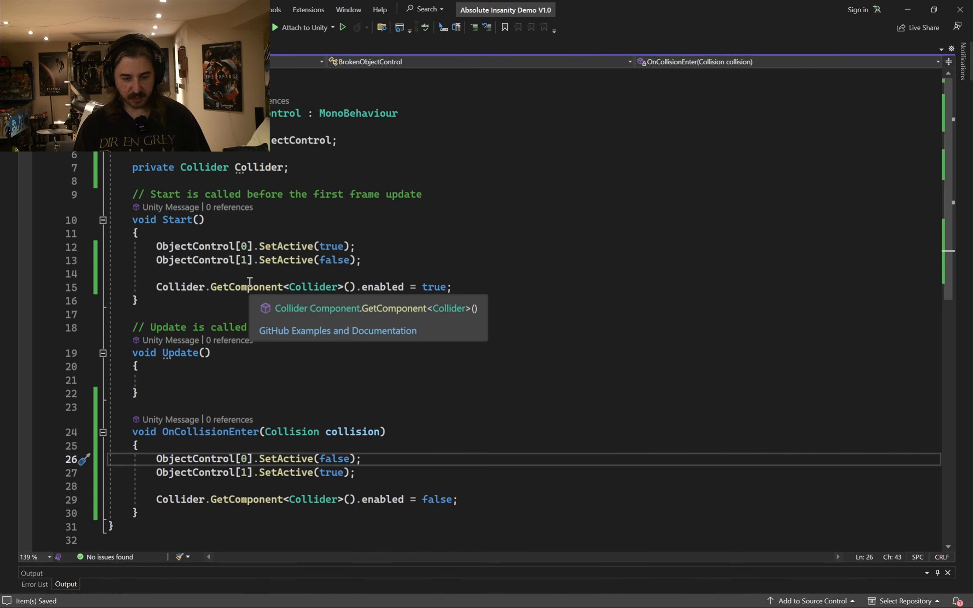
left_click(159, 167)
double_click(160, 167)
type("public")
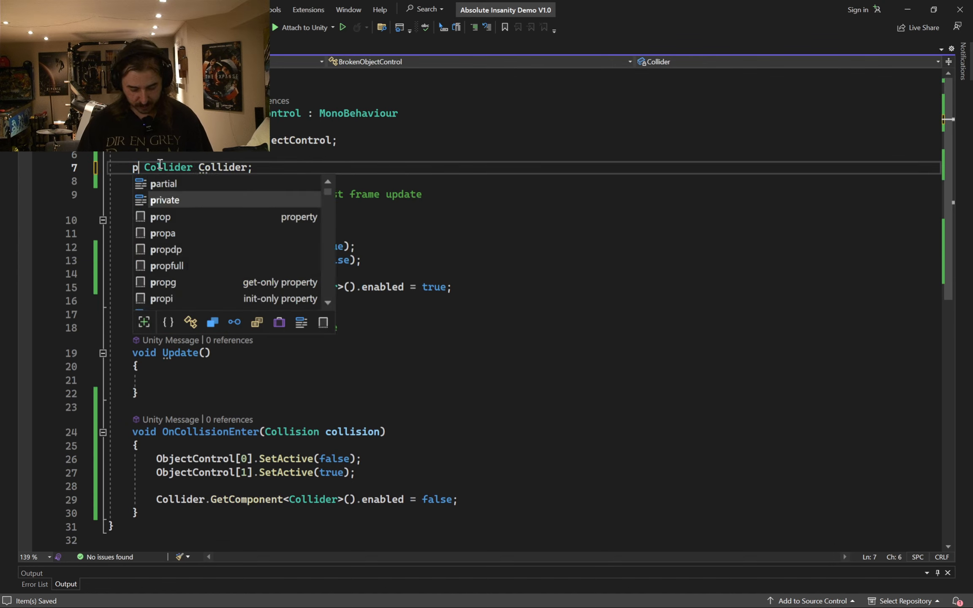
key("ctrl+s")
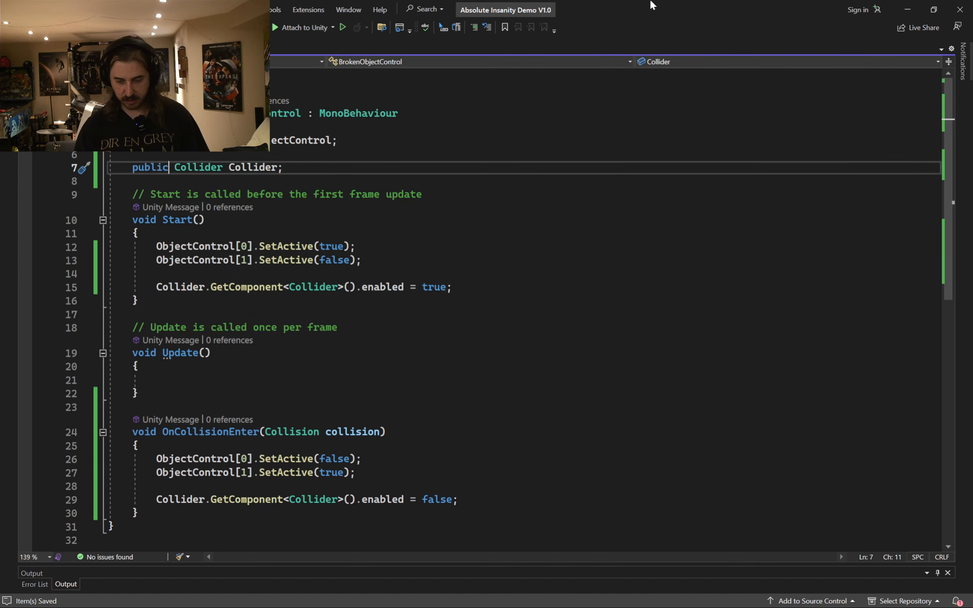
- Switch to Unity, assign Cube Maze Control's Box Collider to the script's Collider field, save the scene, and return to Visual Studio
left_click(908, 10)
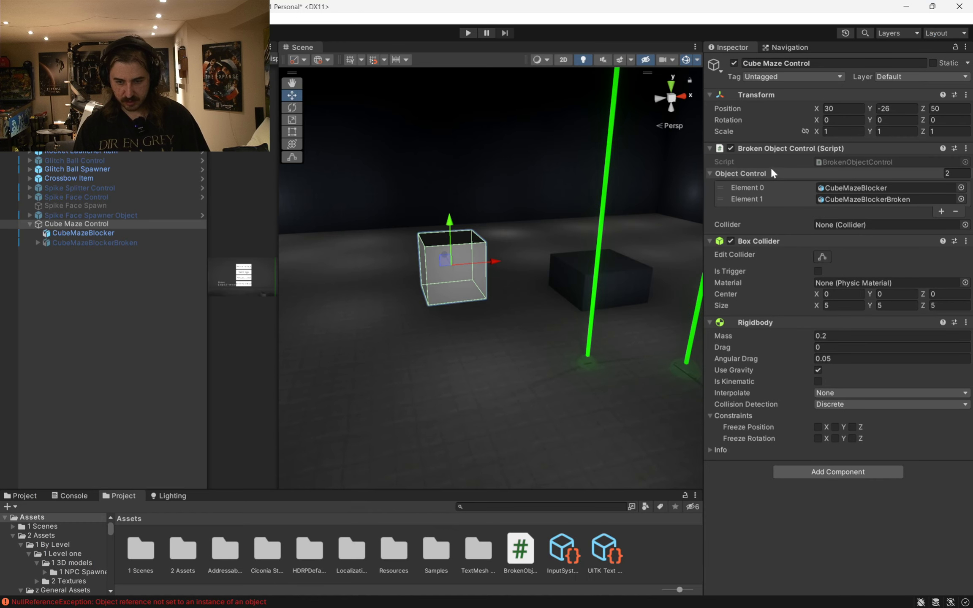
left_click_drag(779, 236, 845, 222)
key("ctrl+s")
left_click(757, 598)
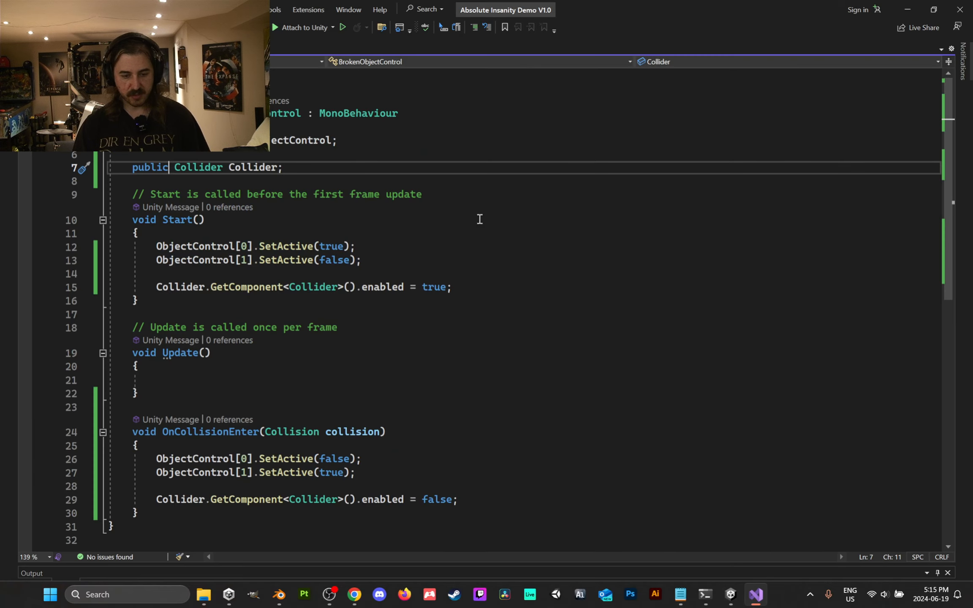
- Switch to Unity, play the scene, restart it, and check the Box Collider's state on Cube Maze Control when the cube breaks
left_click(909, 16)
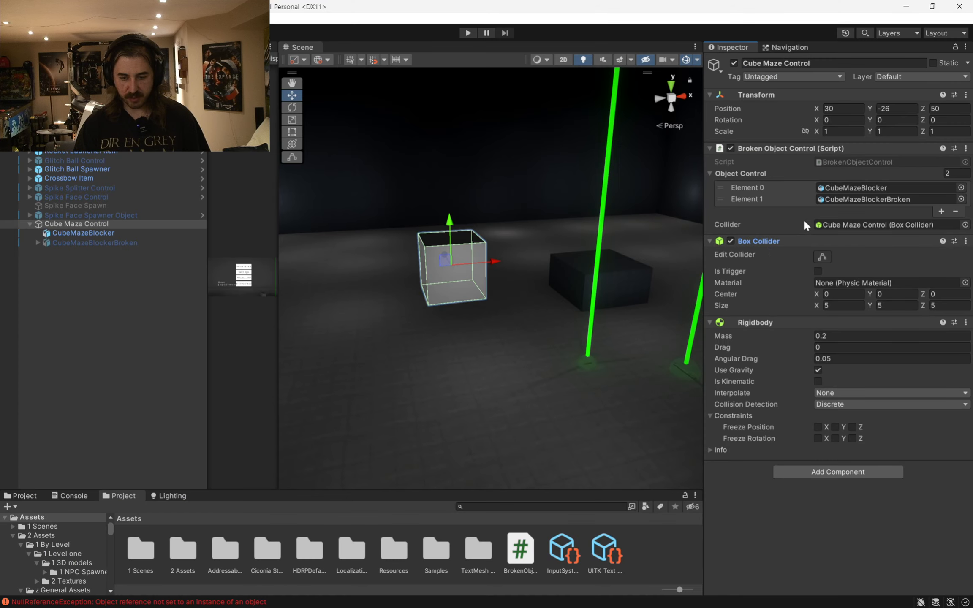
left_click(468, 33)
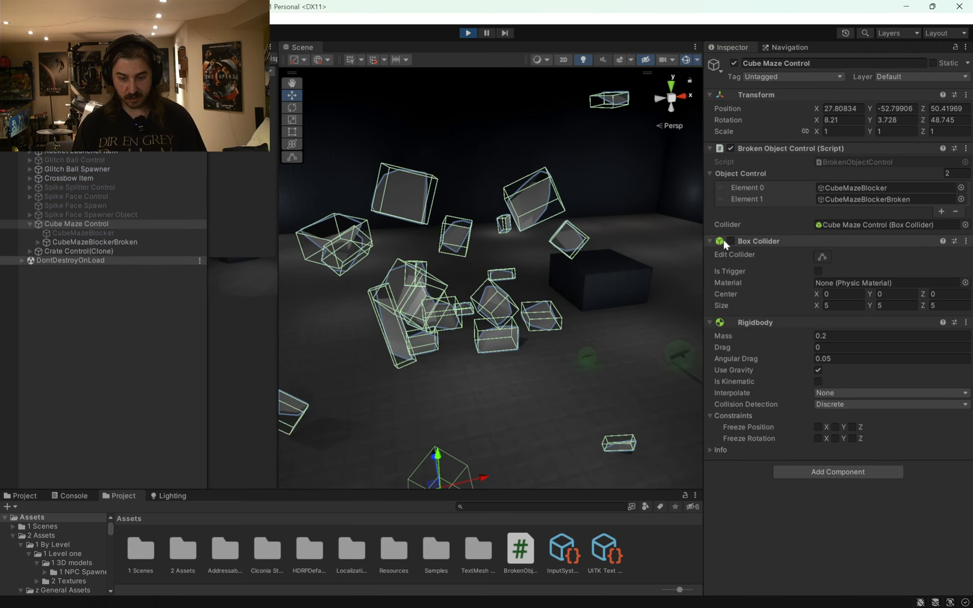
left_click(467, 32)
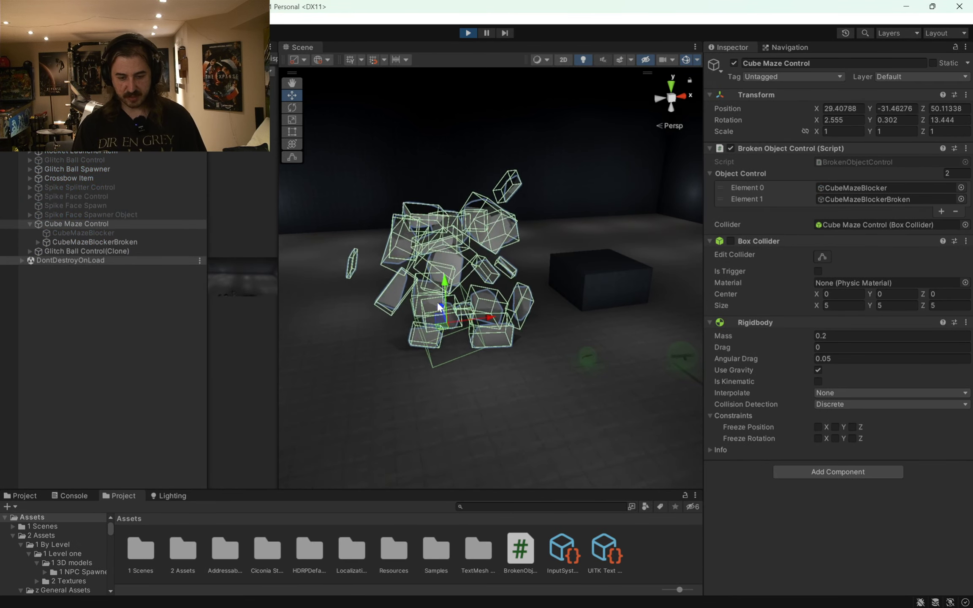
left_click(750, 241)
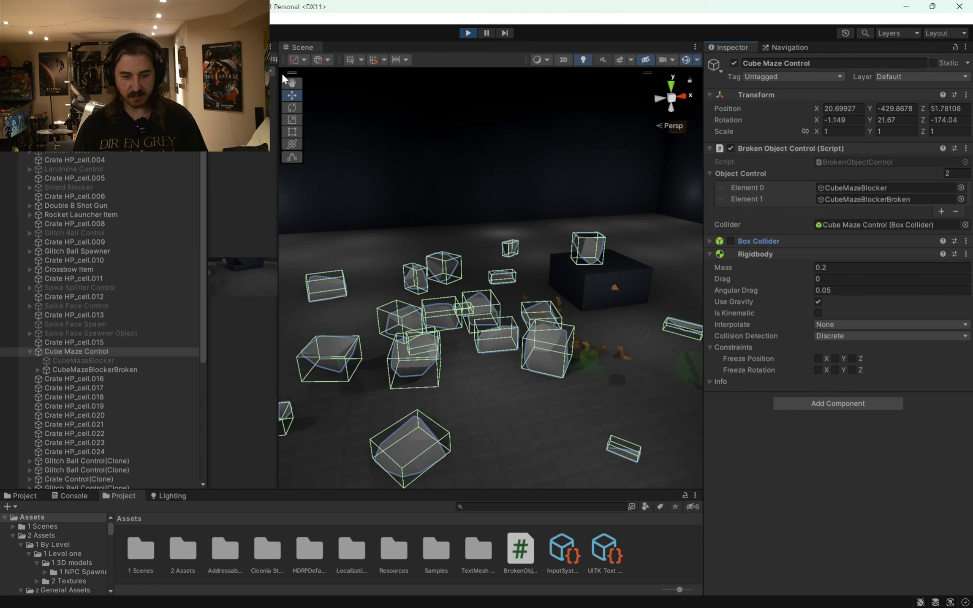
- Inspect the broken cube pieces in the Game view of the running scene and bring up the in-game pause menu
left_click(333, 47)
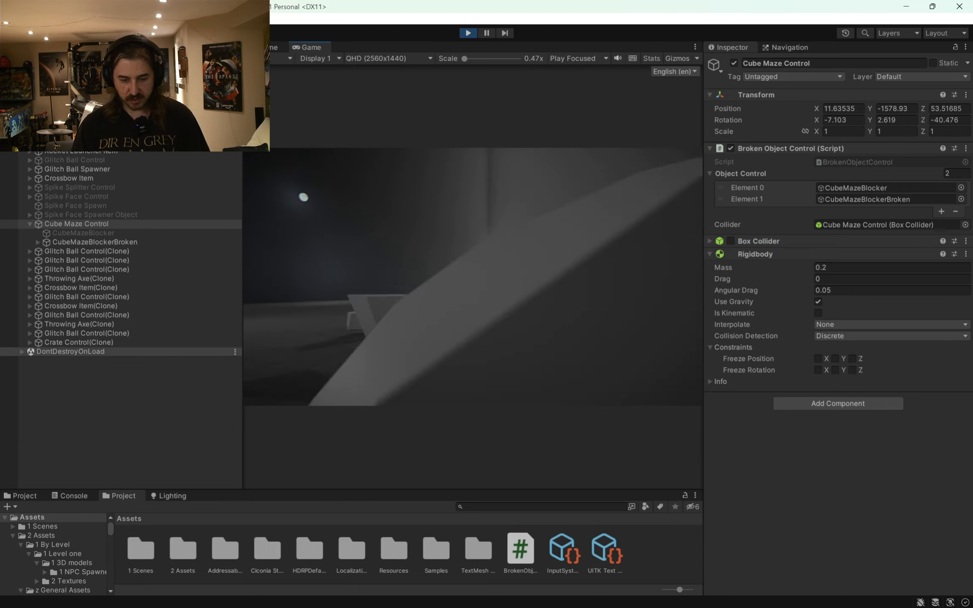
key("Escape")
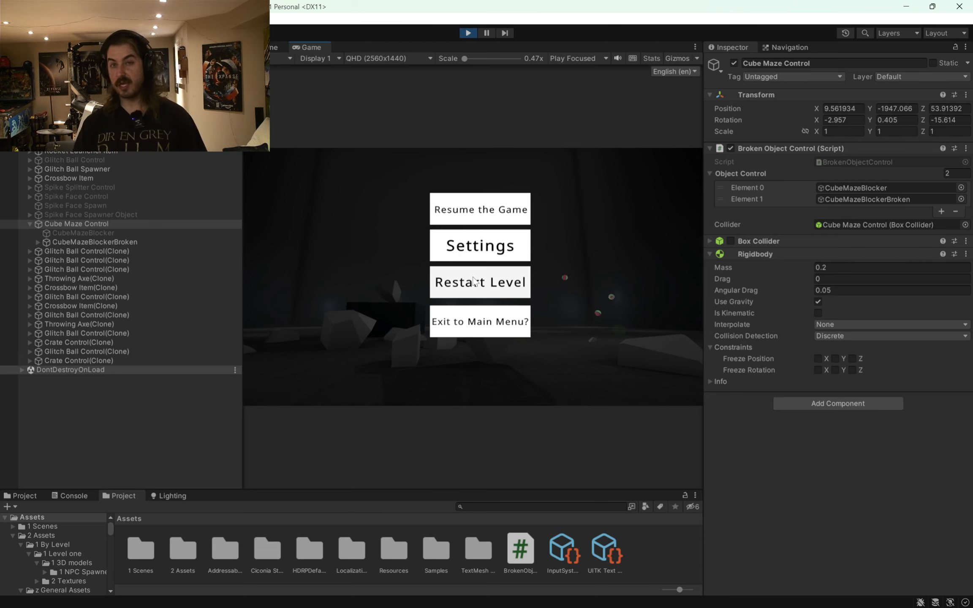
left_click(473, 278)
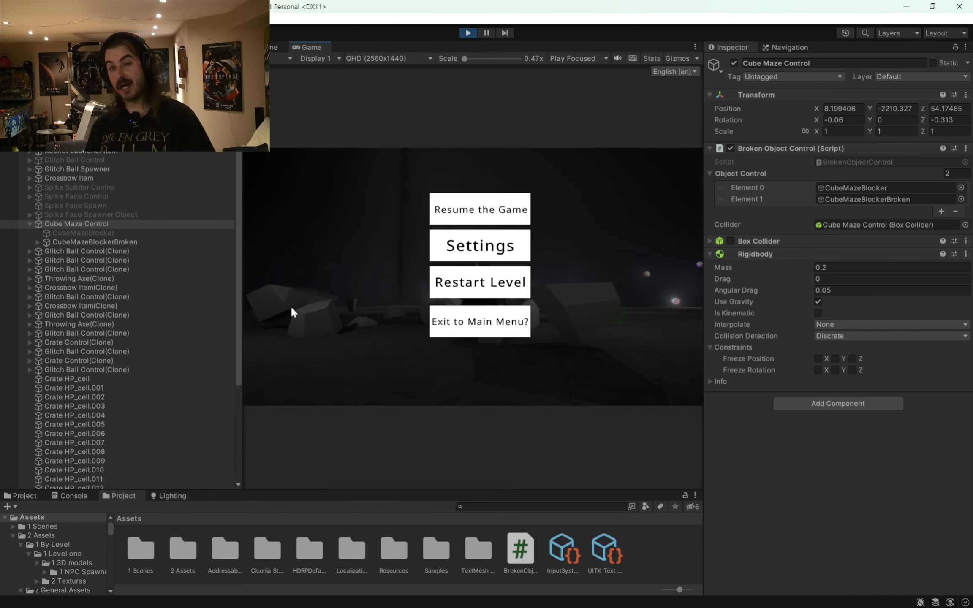